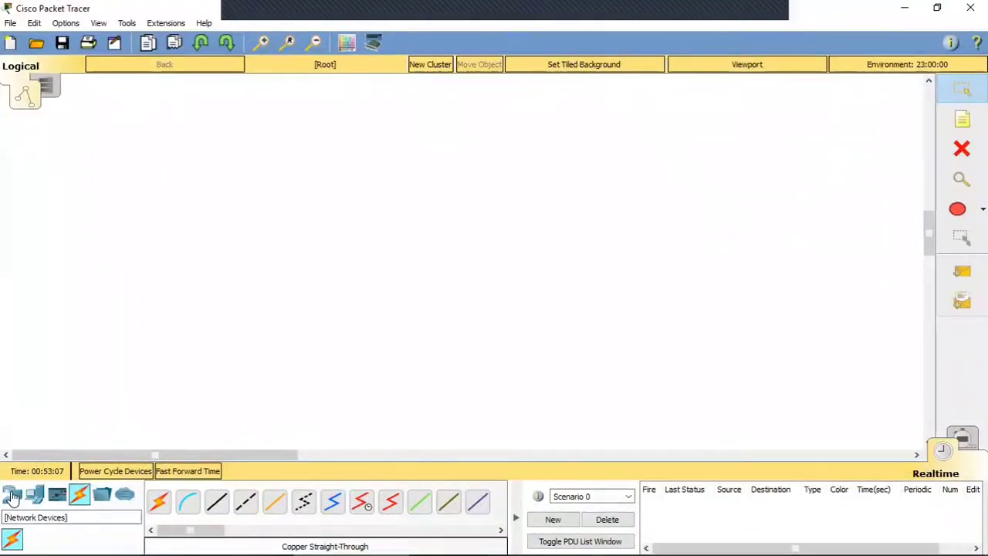
Add two text notes side by side on the workspace, reading GEDUNG A and GEDUNG B.
{"action": "left_click", "coordinate": [13, 496]}
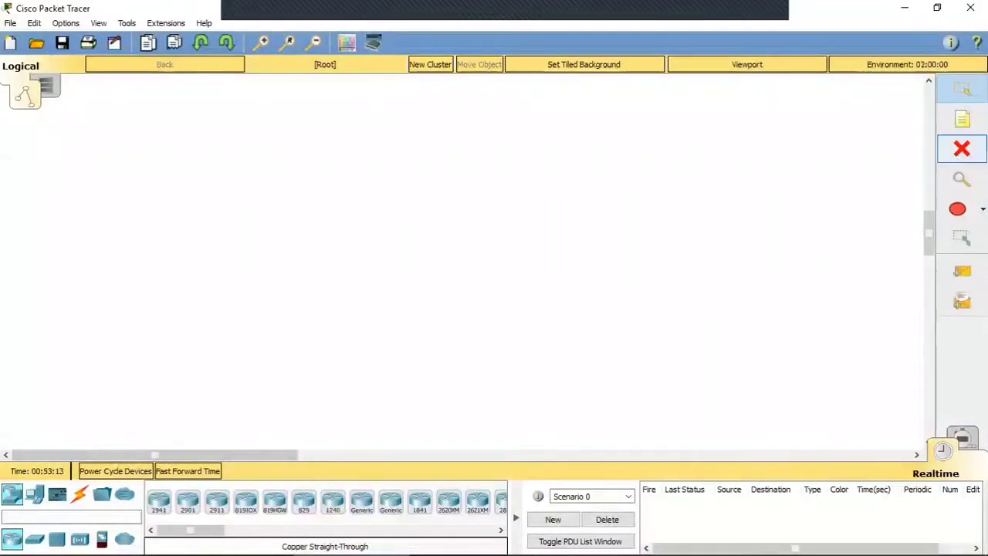
{"action": "left_click", "coordinate": [963, 119]}
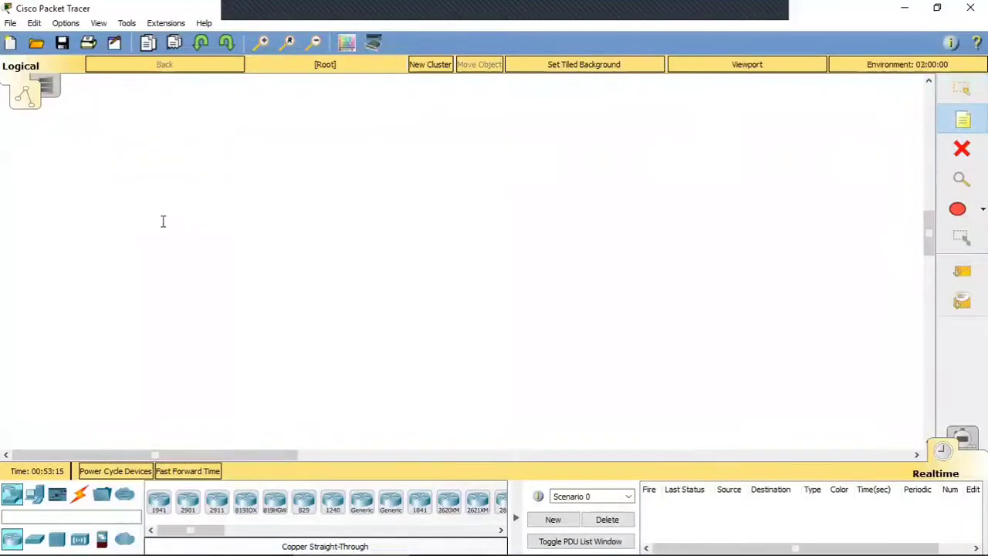
{"action": "left_click", "coordinate": [85, 190]}
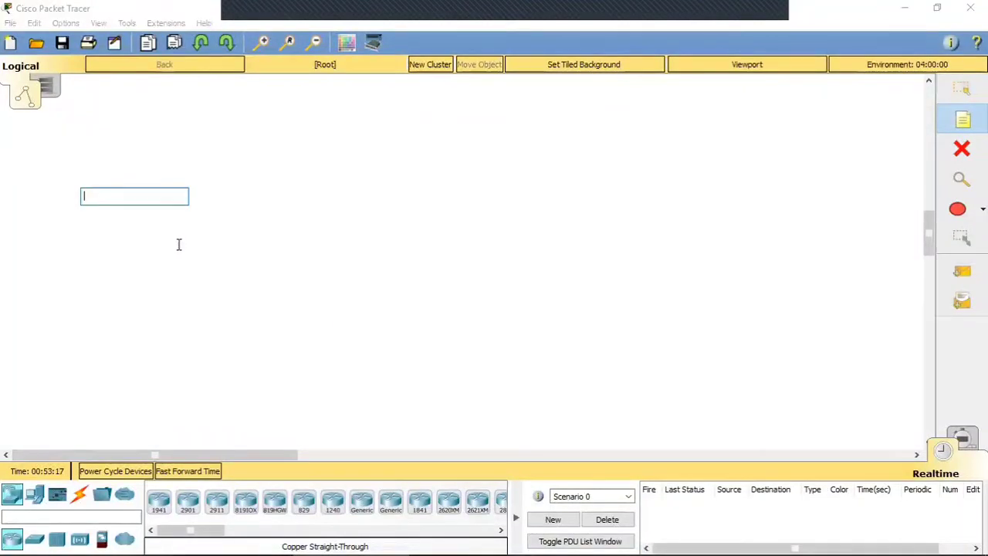
{"action": "type", "text": "GEDUNG A"}
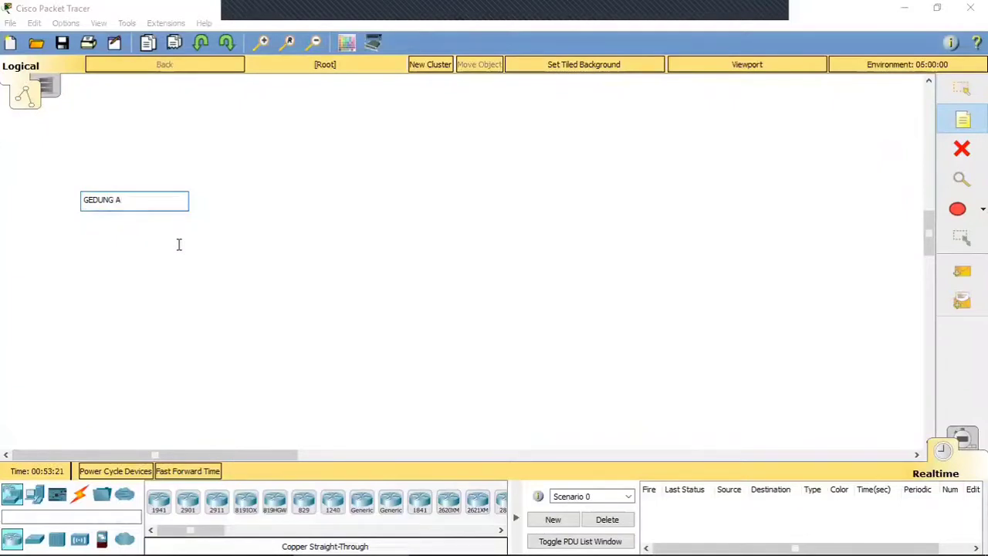
{"action": "left_click", "coordinate": [417, 202]}
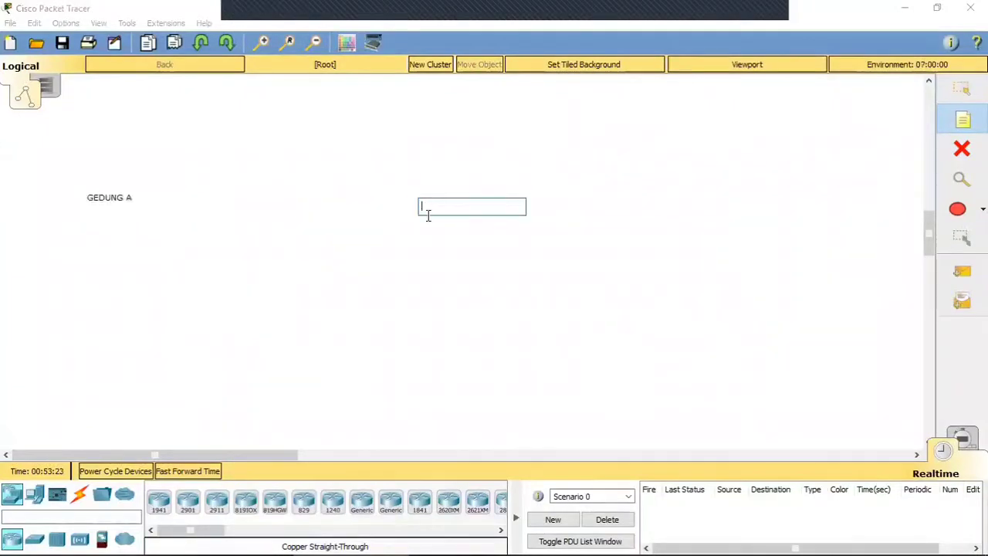
{"action": "type", "text": "GEDUNG B"}
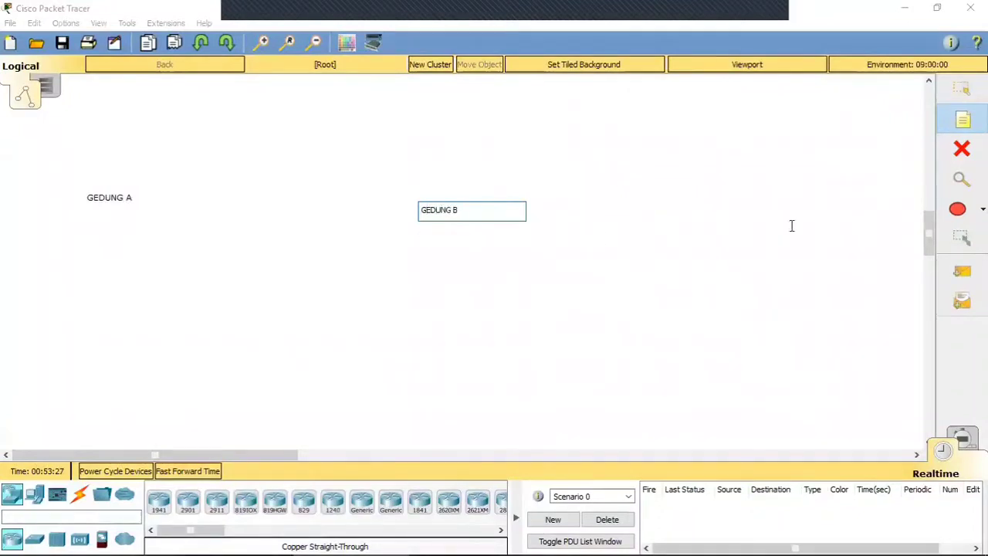
{"action": "left_click", "coordinate": [962, 89]}
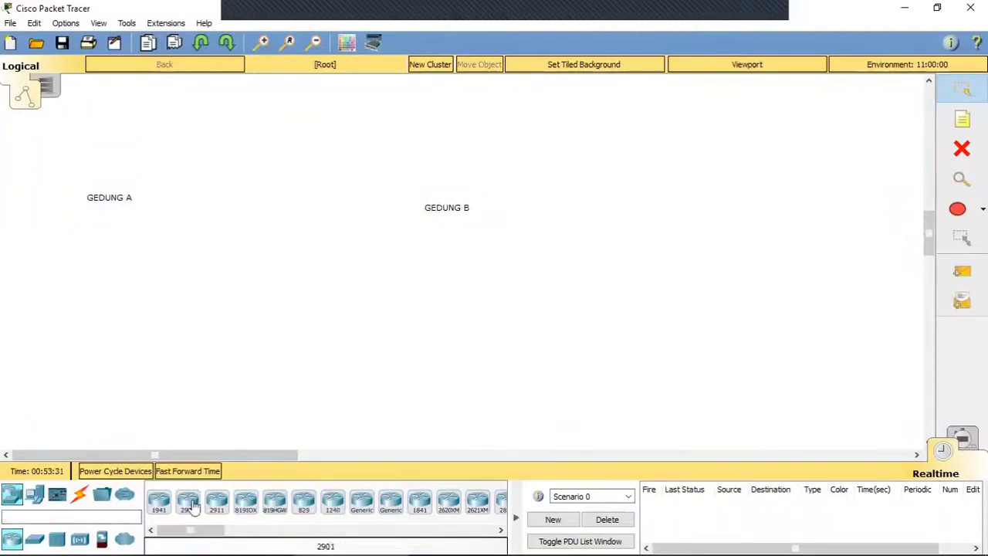
Place one generic Router-PT below the GEDUNG A note and another below the GEDUNG B note.
{"action": "left_click", "coordinate": [361, 502]}
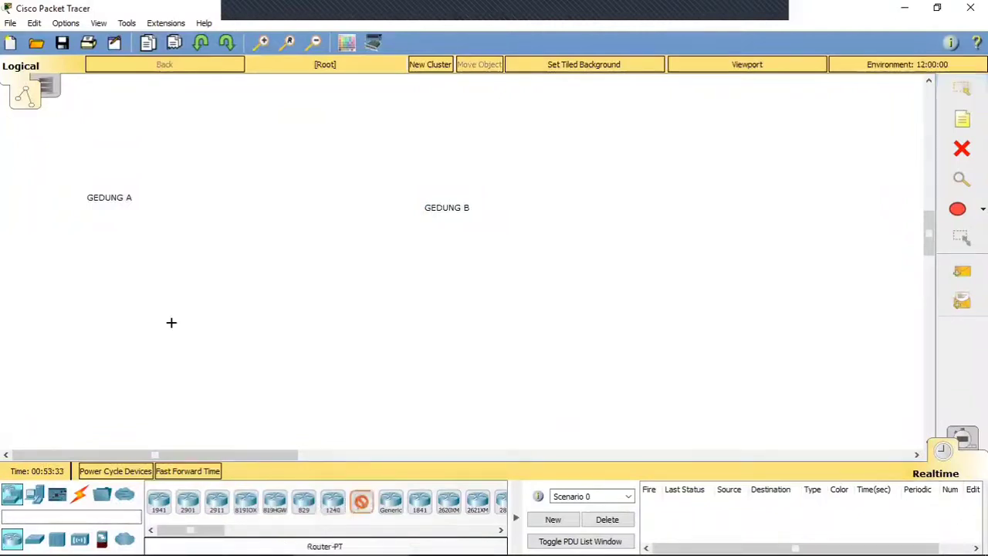
{"action": "left_click", "coordinate": [108, 272]}
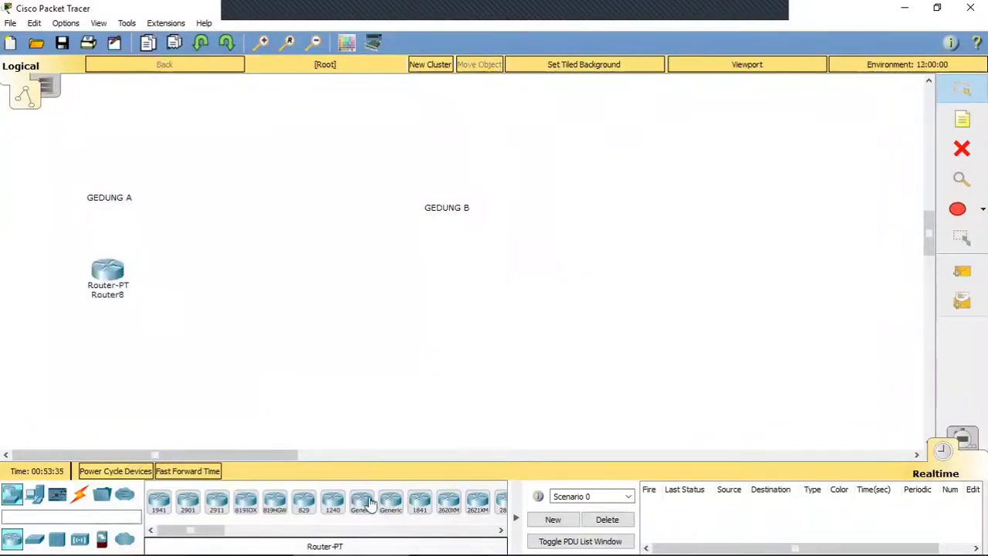
{"action": "left_click", "coordinate": [365, 501]}
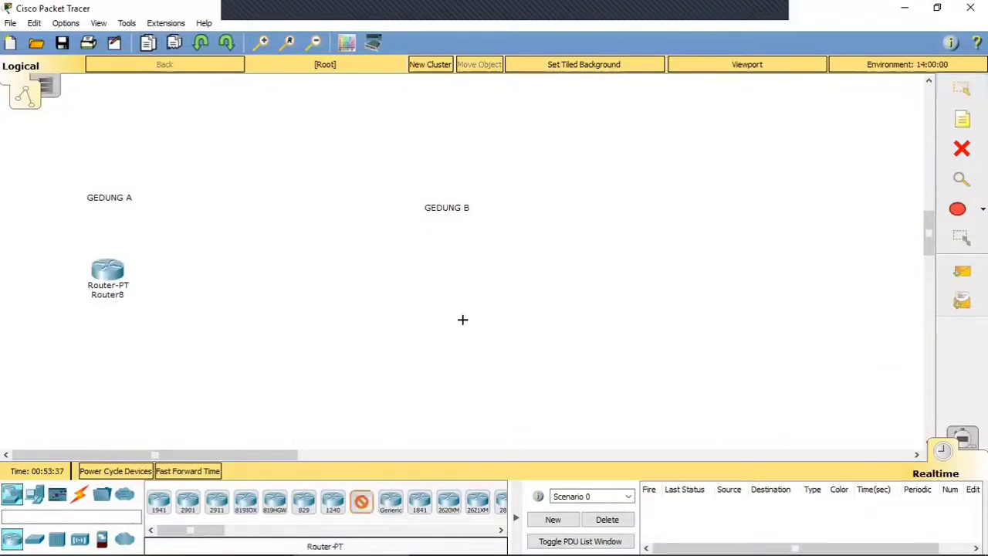
{"action": "left_click", "coordinate": [439, 279]}
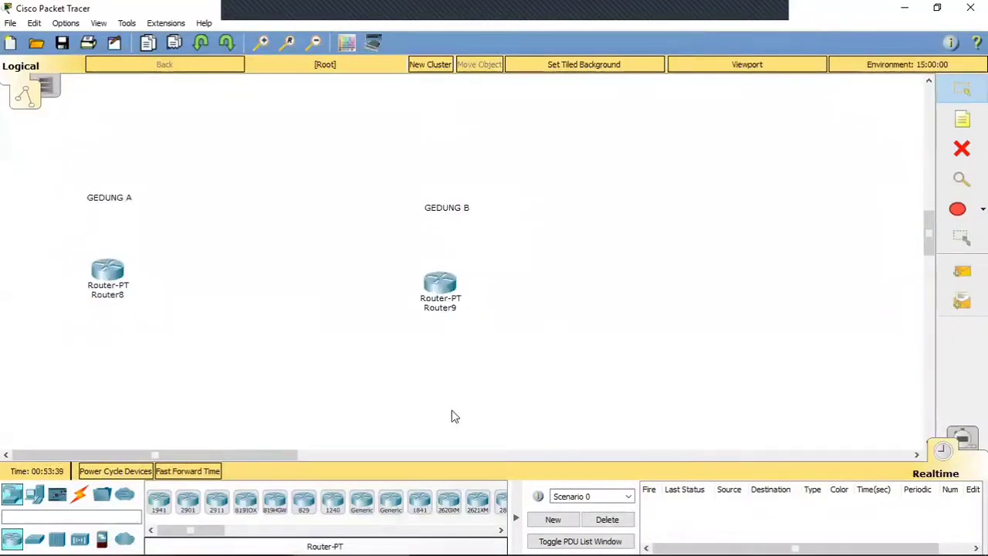
Place a generic Switch-PT below each of the two routers.
{"action": "left_click", "coordinate": [34, 538]}
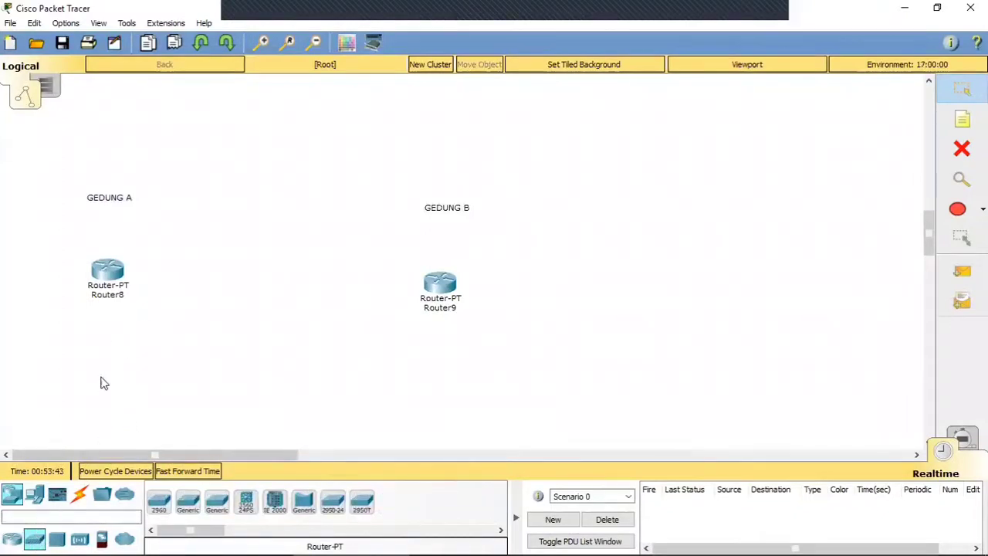
{"action": "left_click", "coordinate": [187, 502]}
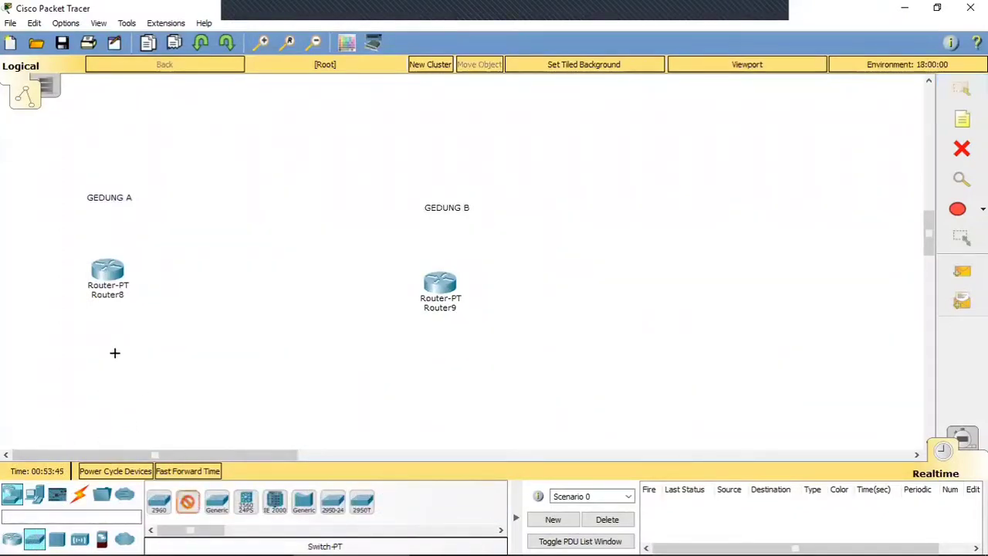
{"action": "left_click", "coordinate": [115, 354]}
{"action": "left_click", "coordinate": [188, 503]}
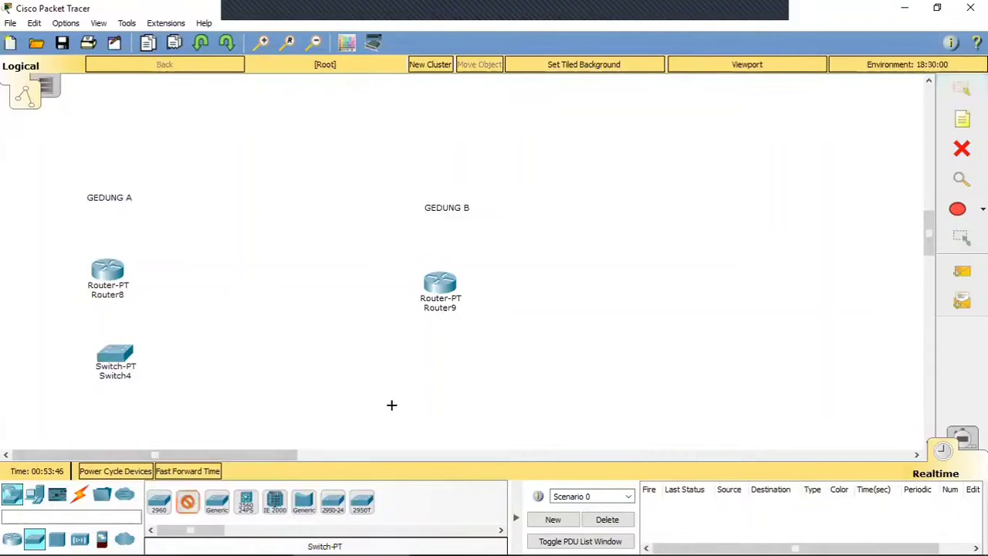
{"action": "left_click", "coordinate": [449, 368]}
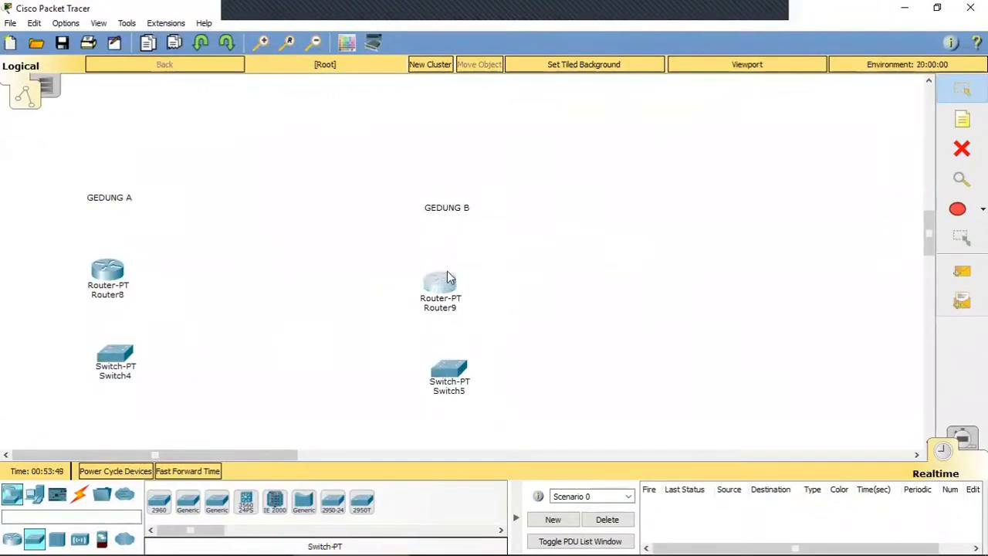
Rearrange both buildings' routers and switches, shifting each up and to the right so every switch sits diagonally below its router.
{"action": "left_click_drag", "start_coordinate": [448, 278], "coordinate": [489, 245]}
{"action": "left_click_drag", "start_coordinate": [455, 372], "coordinate": [541, 331]}
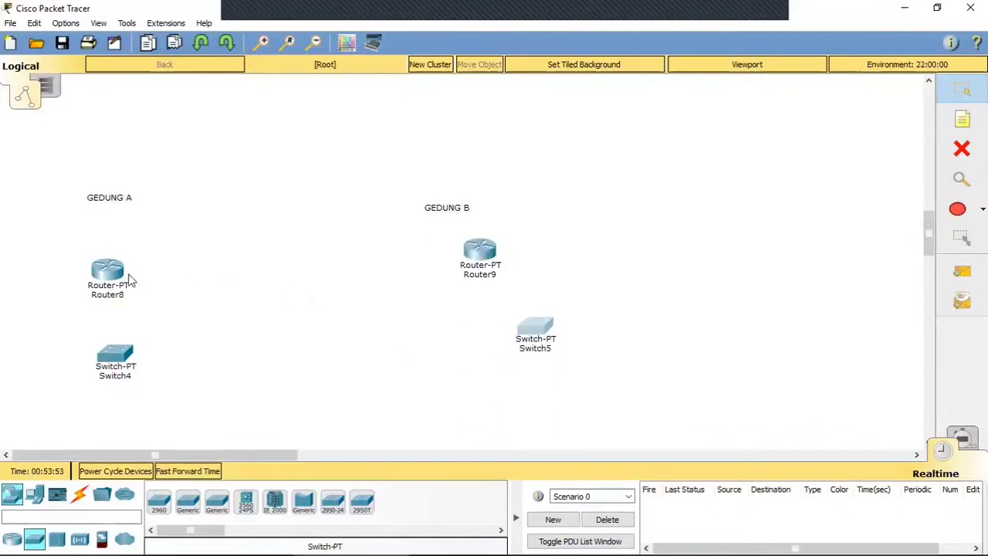
{"action": "left_click_drag", "start_coordinate": [114, 289], "coordinate": [138, 278]}
{"action": "left_click_drag", "start_coordinate": [120, 359], "coordinate": [159, 349]}
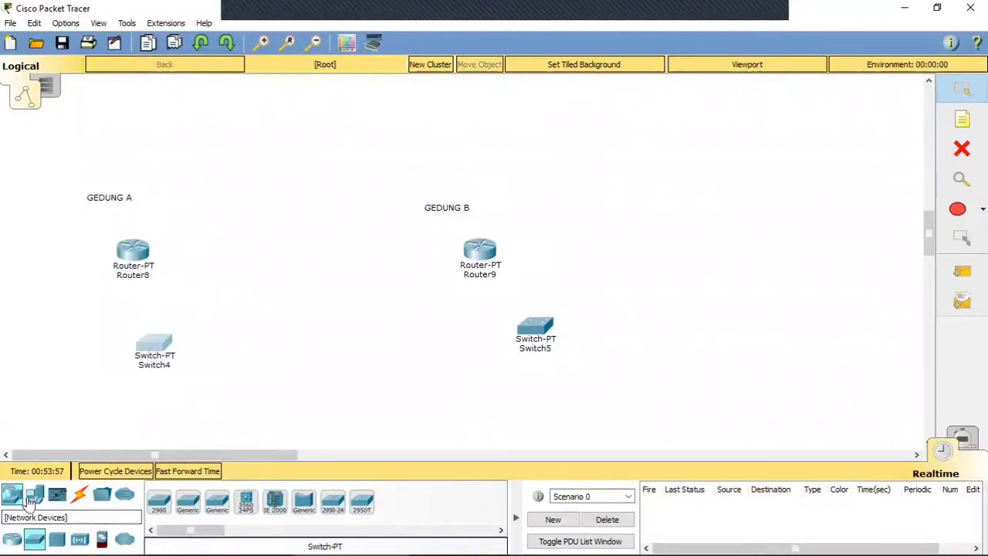
Add a Server-PT beside Switch4 and two PC-PT computers below it for GEDUNG A.
{"action": "left_click", "coordinate": [34, 494]}
{"action": "left_click", "coordinate": [220, 514]}
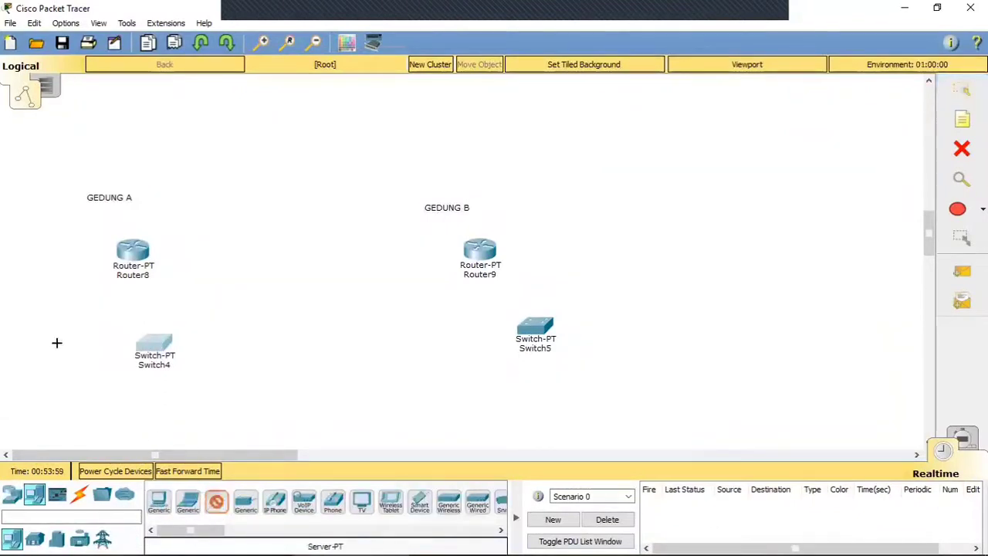
{"action": "left_click", "coordinate": [51, 340]}
{"action": "left_click", "coordinate": [159, 503]}
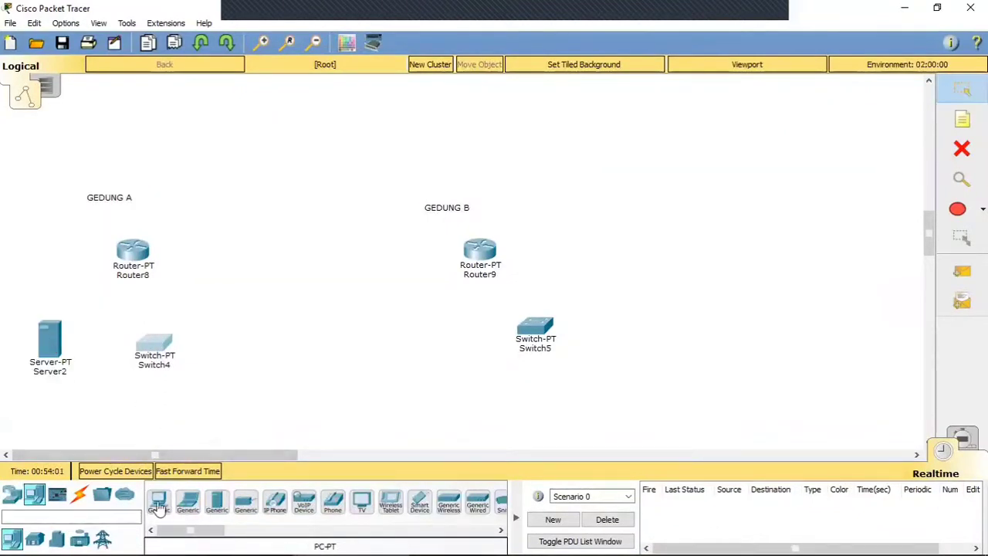
{"action": "left_click", "coordinate": [135, 429]}
{"action": "left_click", "coordinate": [159, 502]}
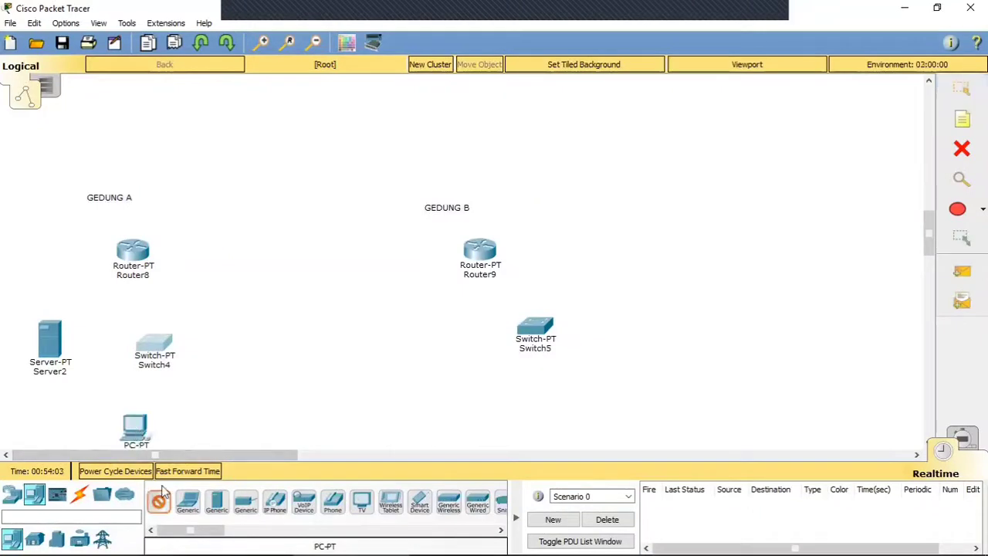
{"action": "left_click", "coordinate": [191, 429]}
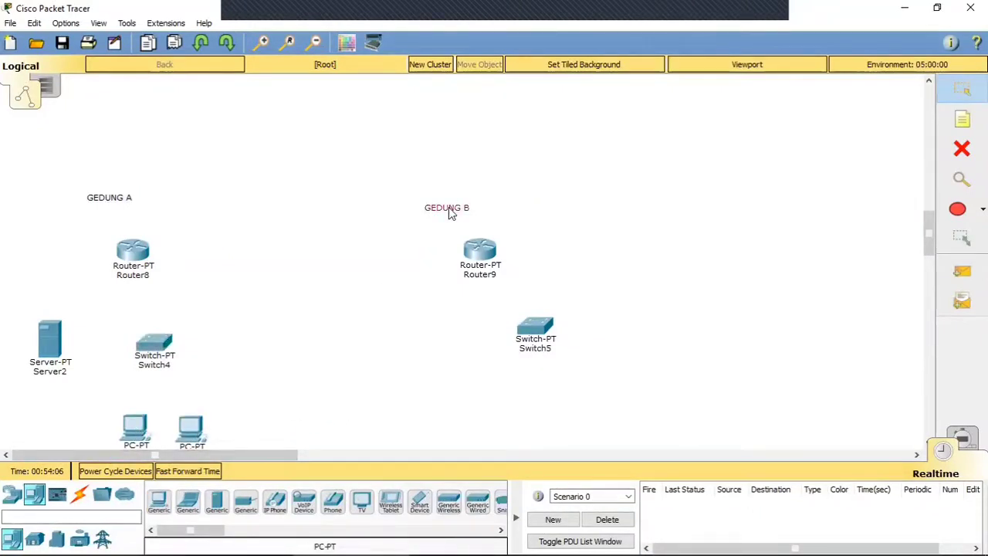
Move the GEDUNG B note directly above Router9 and place an AccessPoint-PT to the right of Switch5.
{"action": "left_click_drag", "start_coordinate": [450, 211], "coordinate": [487, 190]}
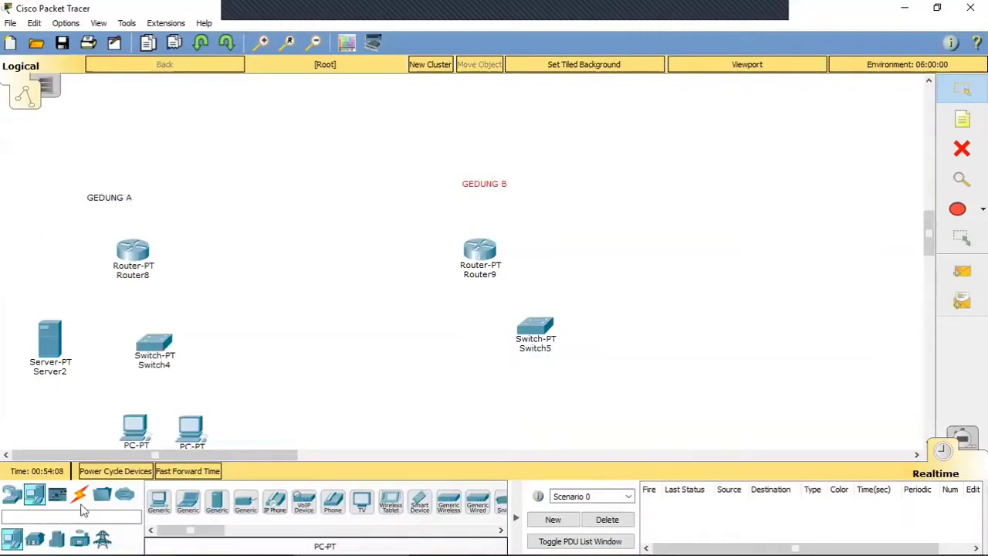
{"action": "left_click", "coordinate": [25, 498]}
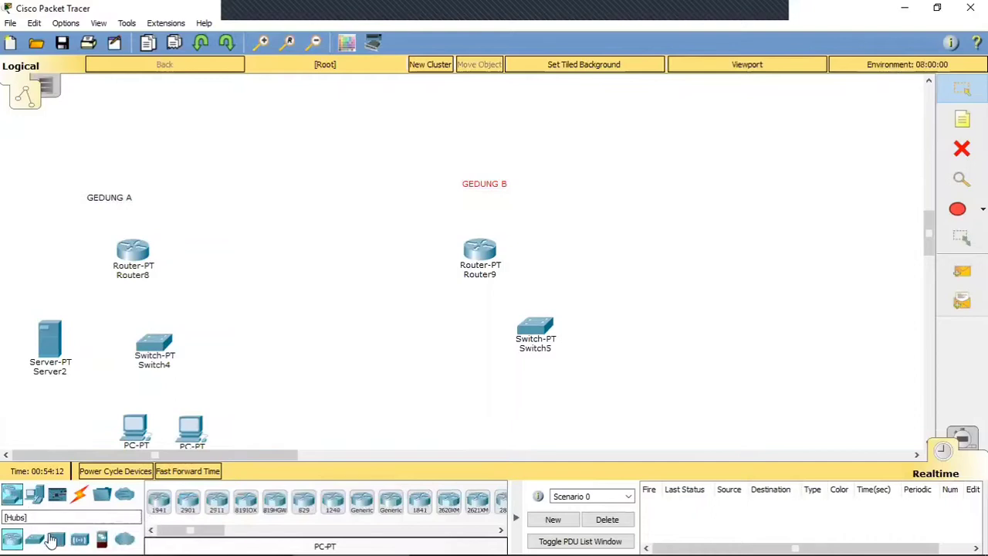
{"action": "left_click", "coordinate": [34, 538]}
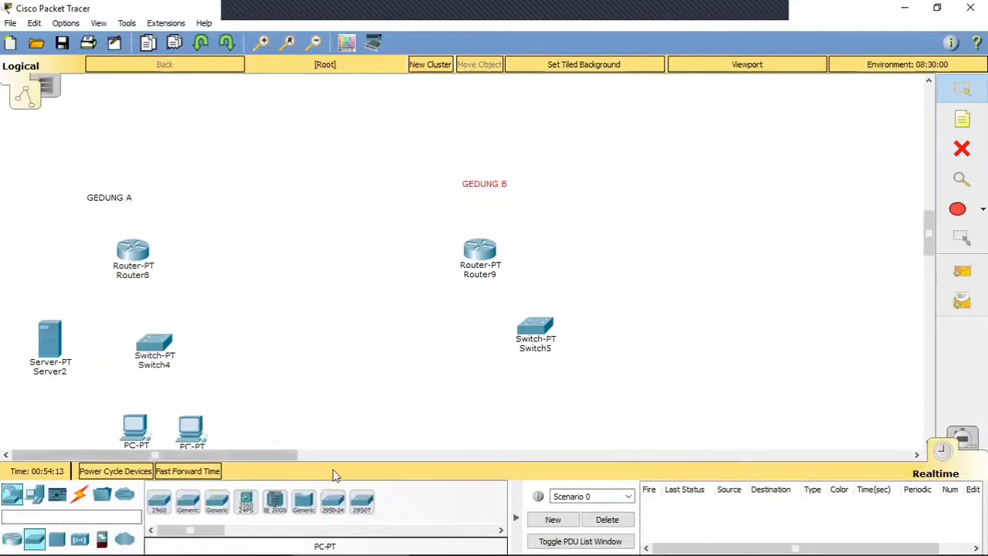
{"action": "left_click", "coordinate": [79, 538]}
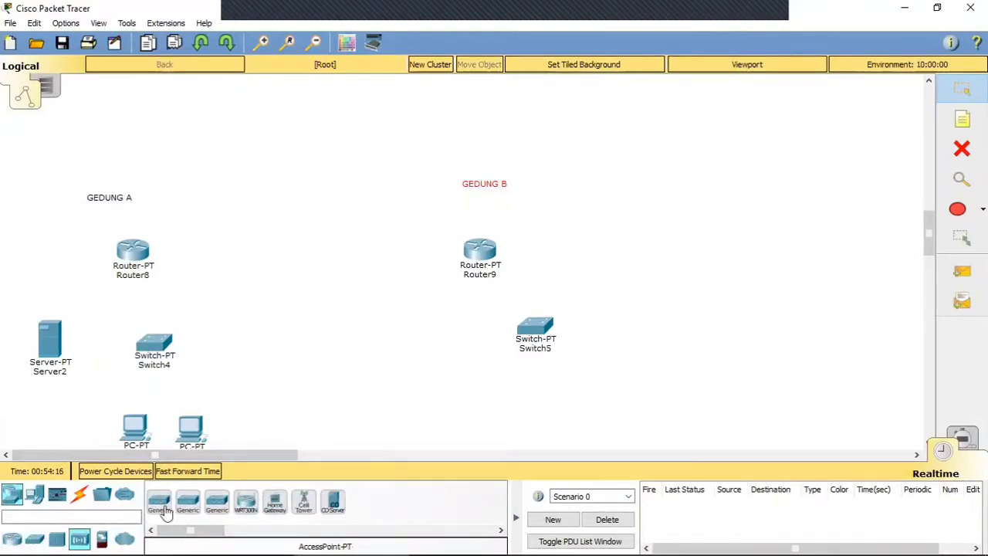
{"action": "left_click", "coordinate": [159, 503]}
{"action": "left_click", "coordinate": [618, 328]}
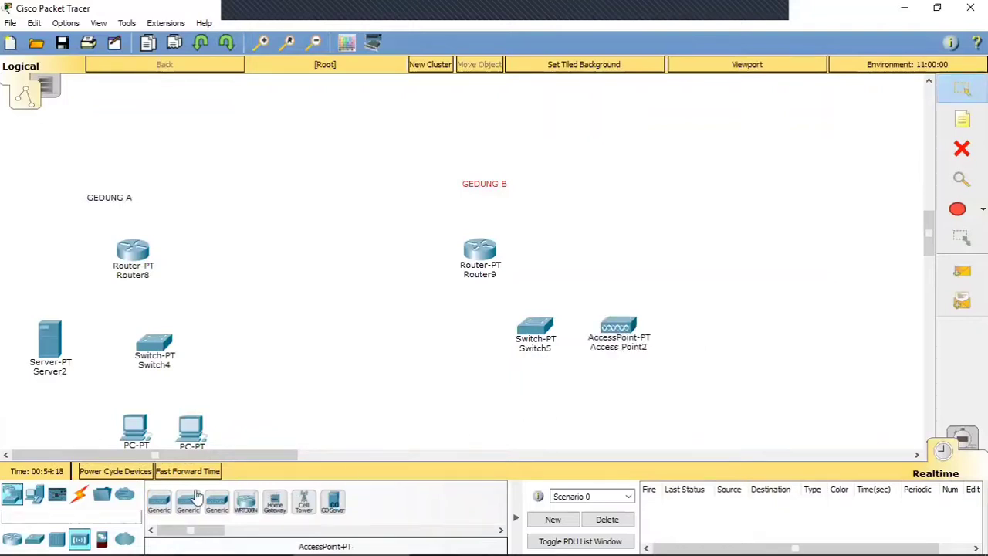
Add a Laptop-PT below Switch5 and a SMARTPHONE-PT below the access point in GEDUNG B.
{"action": "left_click", "coordinate": [33, 494]}
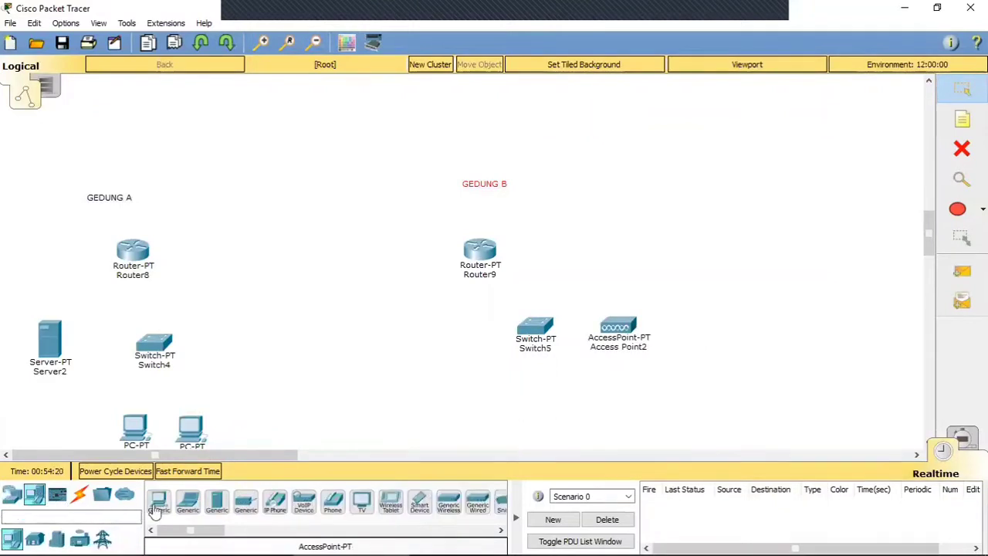
{"action": "left_click", "coordinate": [188, 502]}
{"action": "left_click", "coordinate": [527, 405]}
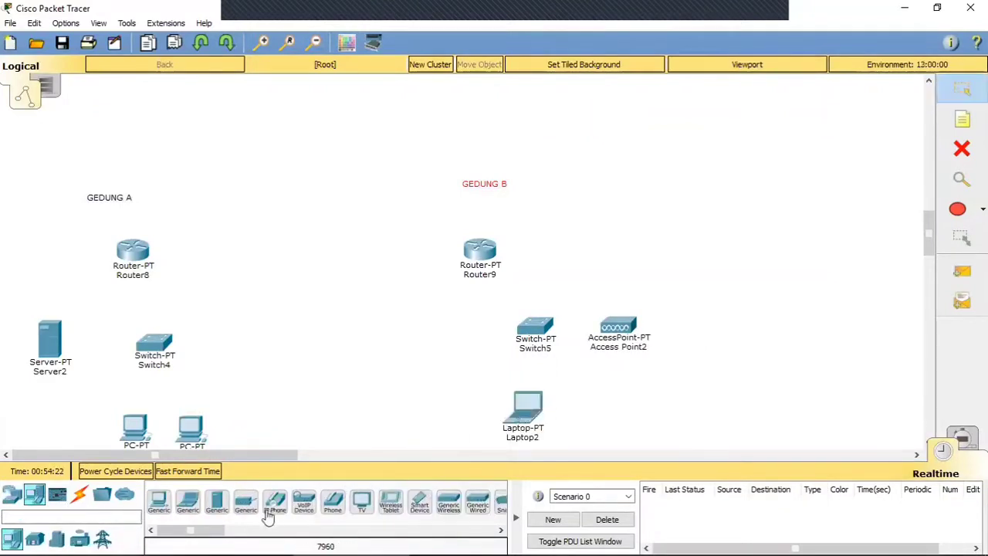
{"action": "left_click", "coordinate": [419, 502]}
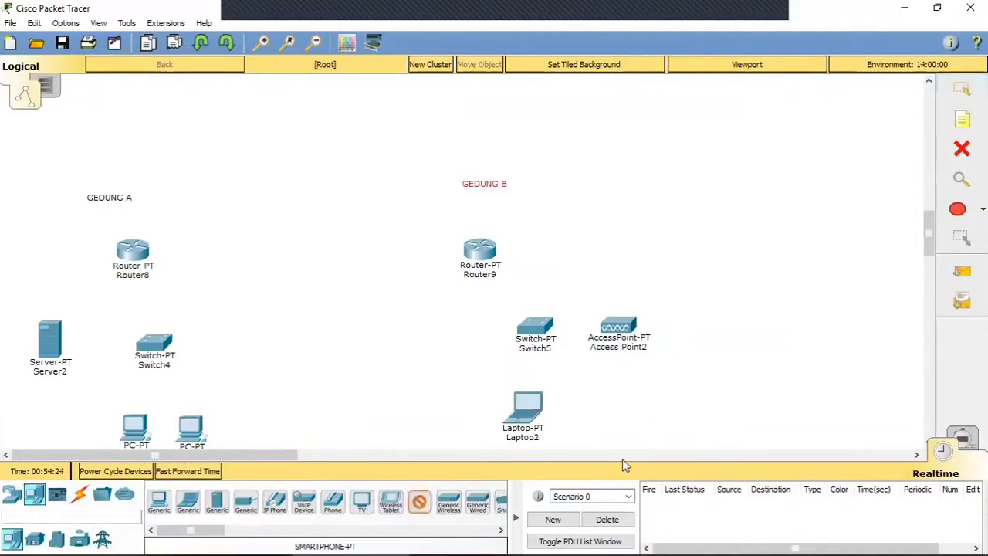
{"action": "left_click", "coordinate": [637, 406]}
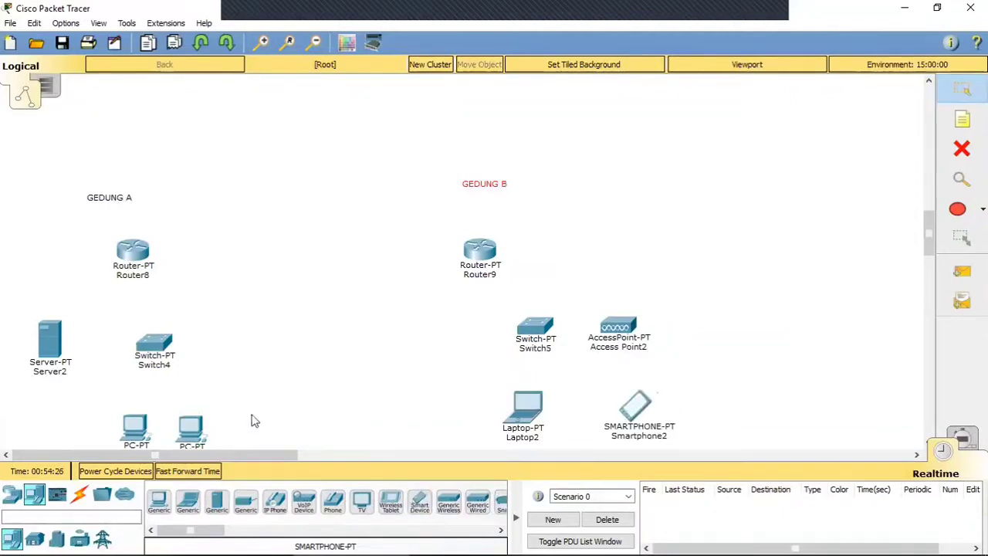
Connect Router8 to Router9 with a Serial DTE cable, using Serial2/0 on both routers.
{"action": "scroll", "coordinate": [221, 373], "scroll_direction": "down", "scroll_amount": 2}
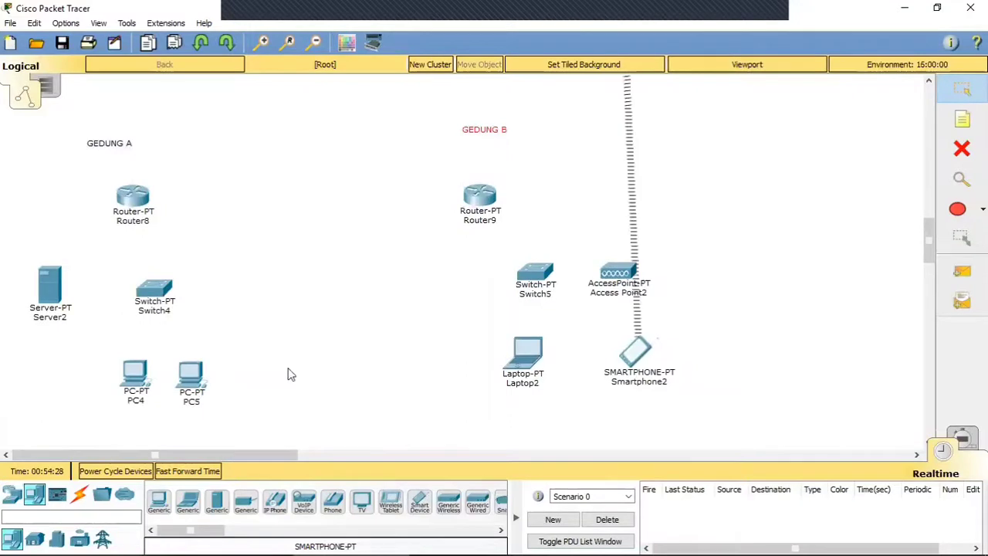
{"action": "scroll", "coordinate": [343, 351], "scroll_direction": "up", "scroll_amount": 2}
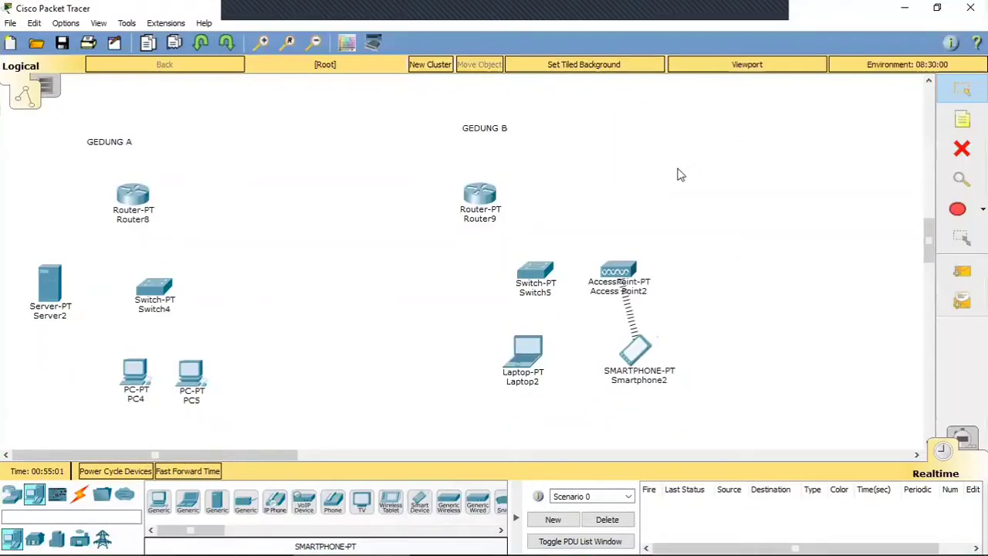
{"action": "left_click", "coordinate": [80, 496]}
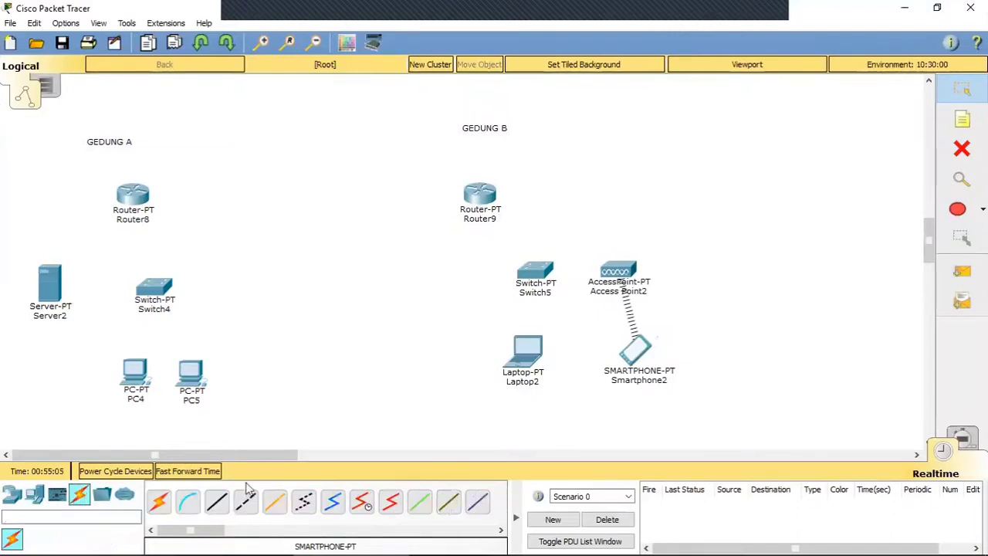
{"action": "left_click", "coordinate": [391, 504]}
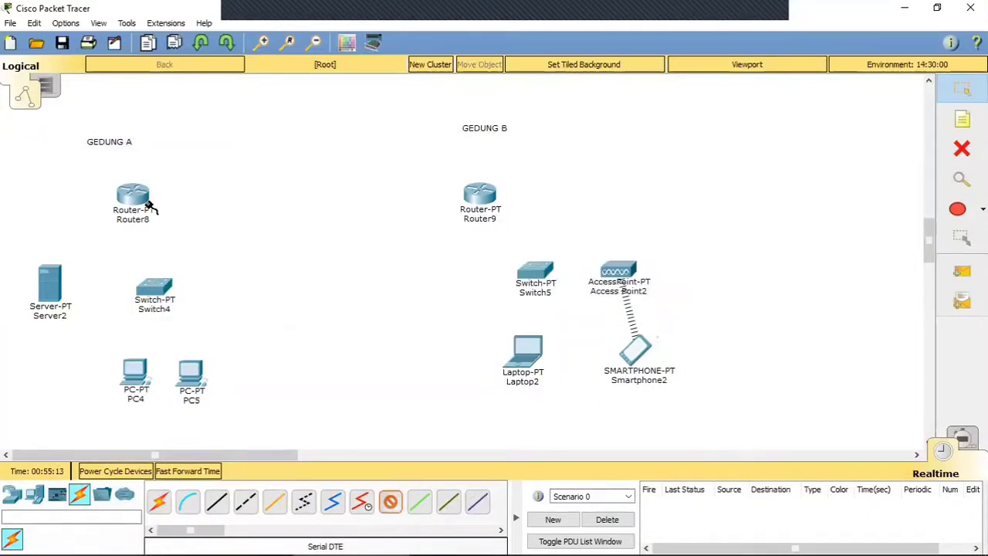
{"action": "left_click", "coordinate": [142, 198]}
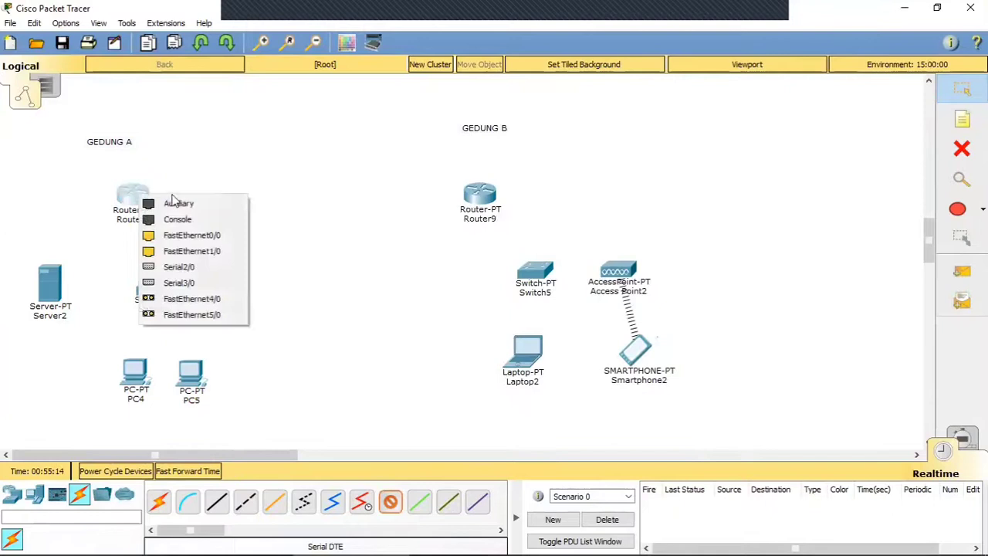
{"action": "left_click", "coordinate": [191, 268]}
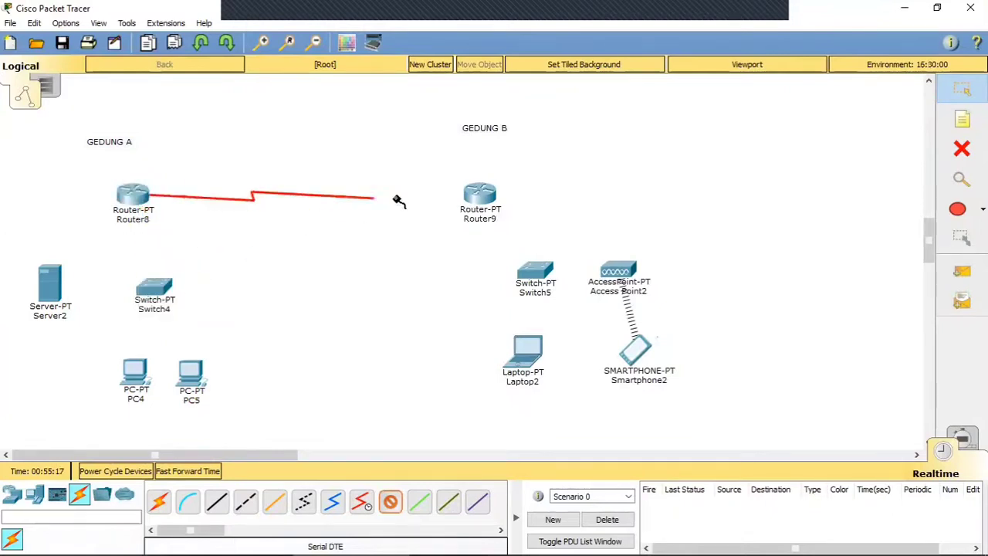
{"action": "left_click", "coordinate": [484, 196]}
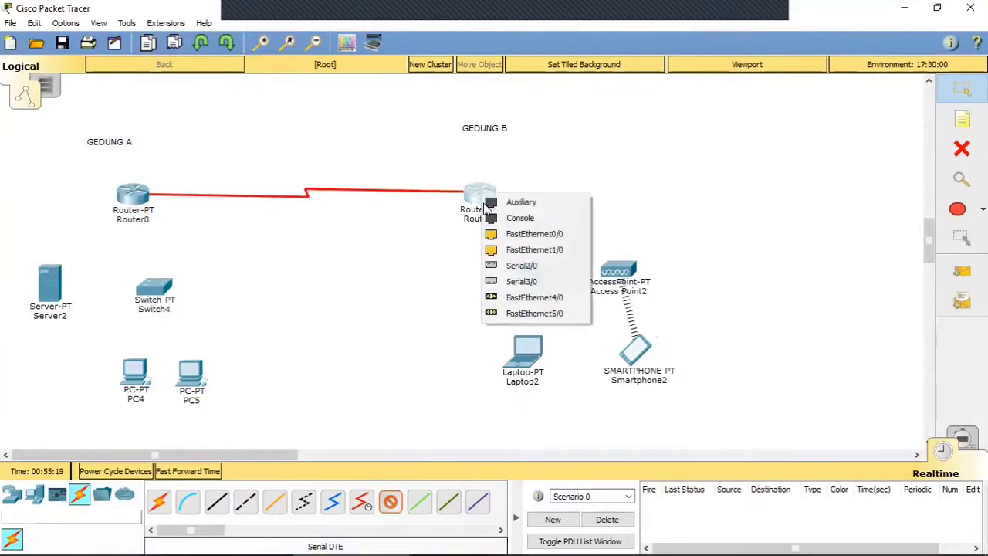
{"action": "left_click", "coordinate": [513, 266]}
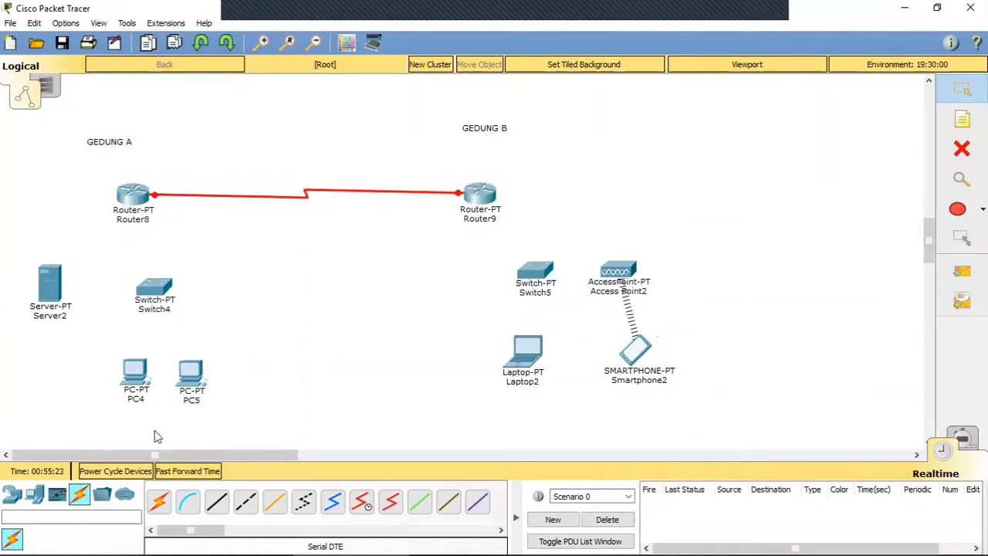
Connect Router8's FastEthernet0/0 to Switch4's FastEthernet0/1 with a Copper Straight-Through cable.
{"action": "left_click", "coordinate": [217, 502]}
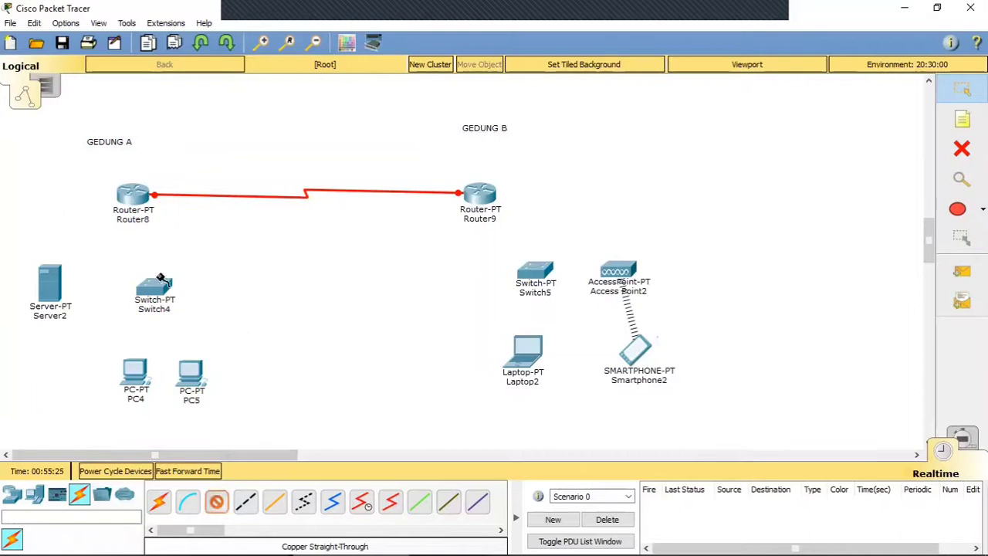
{"action": "left_click", "coordinate": [132, 196]}
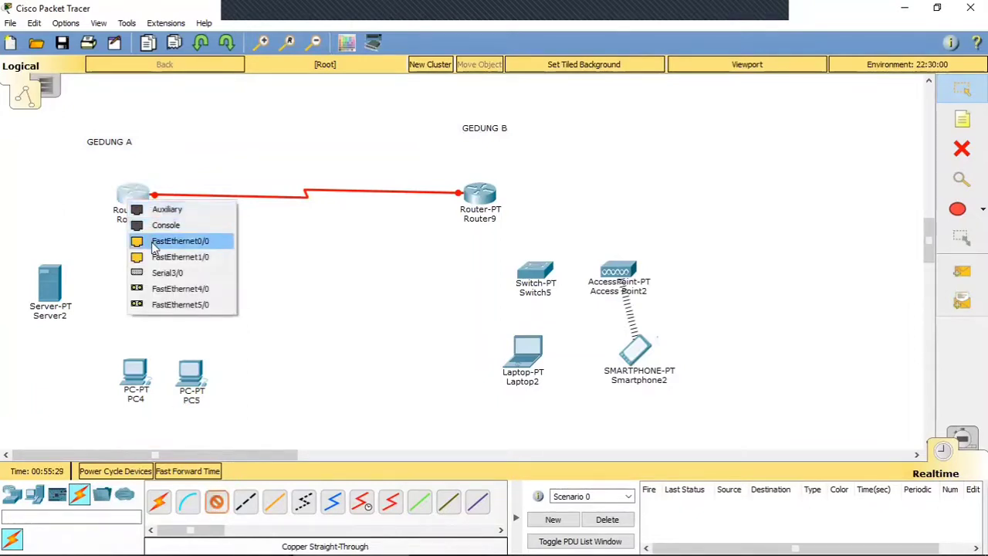
{"action": "left_click", "coordinate": [155, 242]}
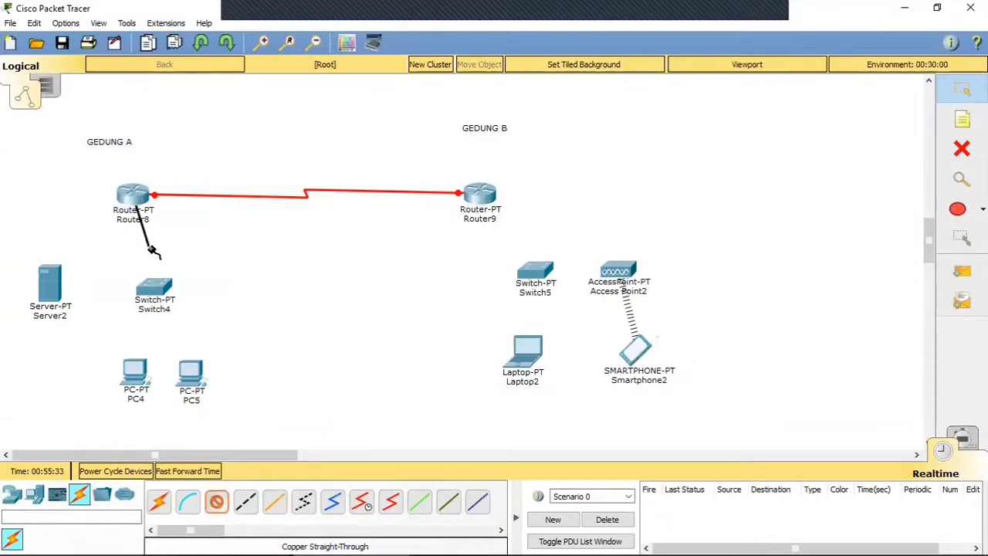
{"action": "left_click", "coordinate": [151, 284]}
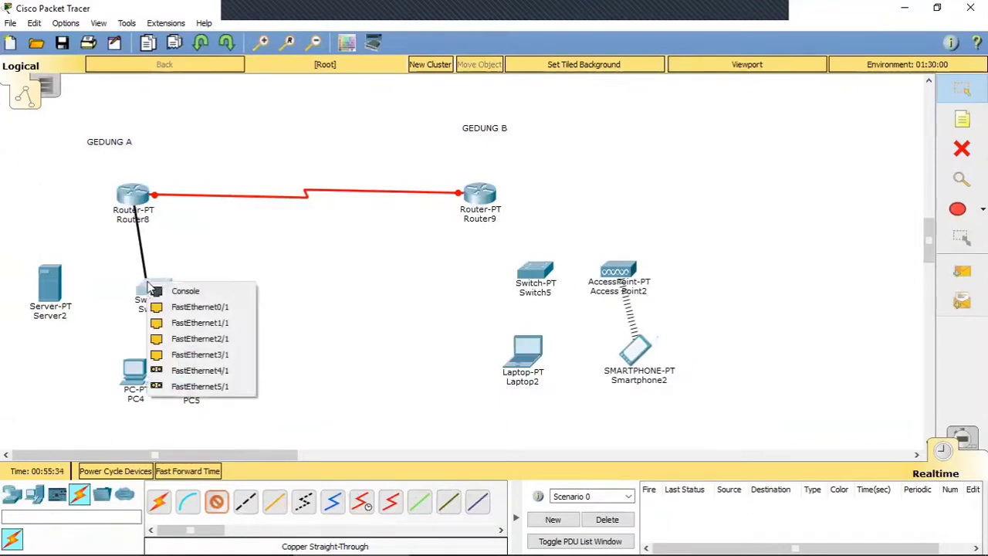
{"action": "left_click", "coordinate": [195, 309]}
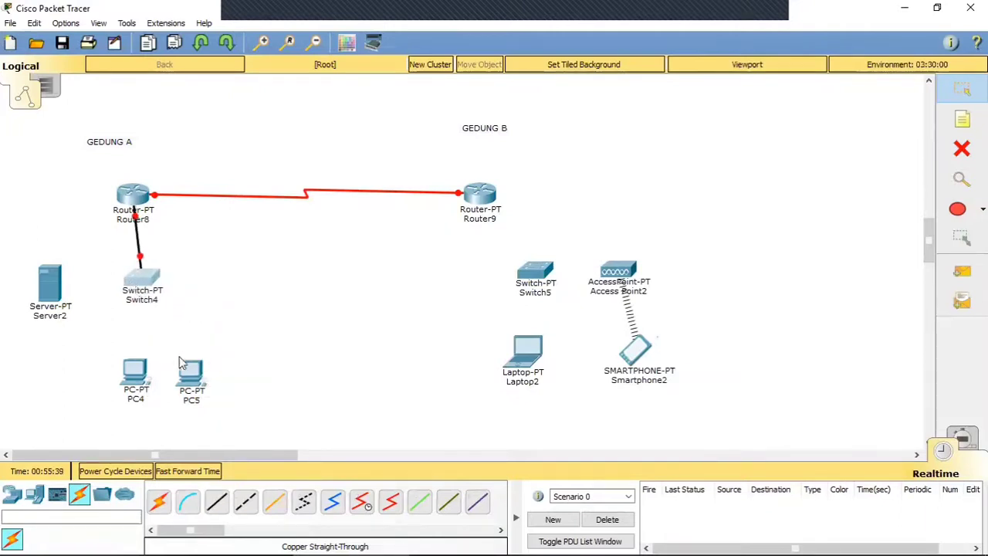
Connect Switch4's FastEthernet1/1 to Server2's FastEthernet0 with a Copper Straight-Through cable.
{"action": "left_click", "coordinate": [216, 503]}
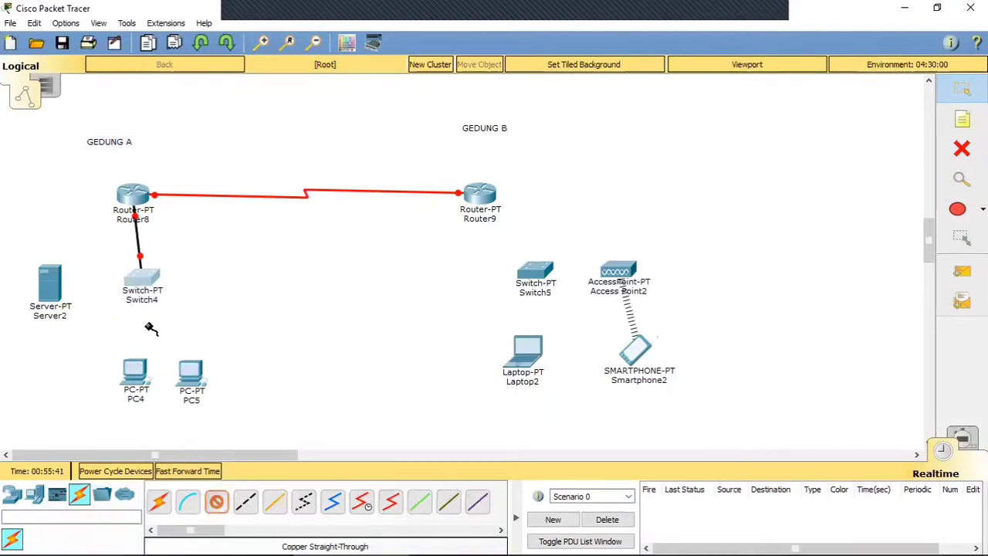
{"action": "left_click", "coordinate": [146, 285]}
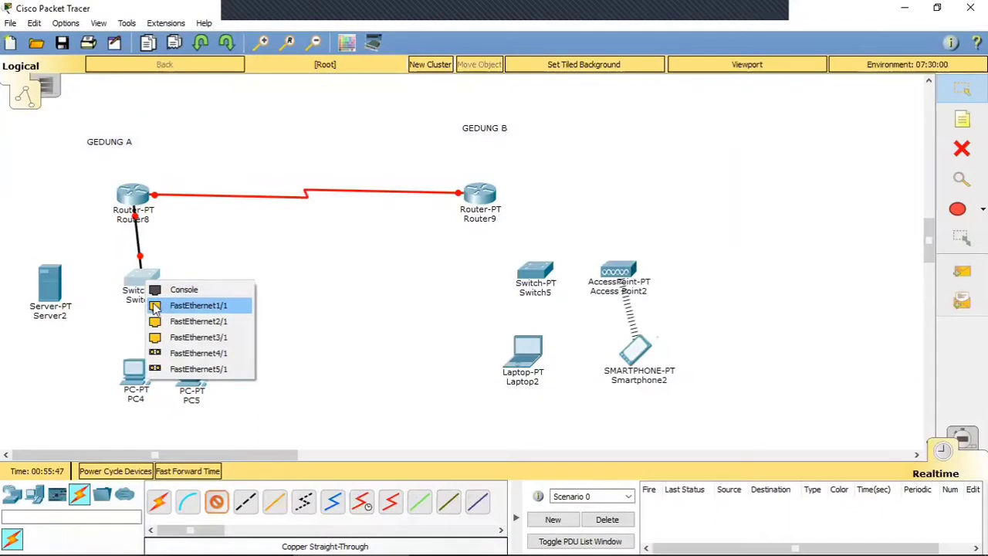
{"action": "left_click", "coordinate": [154, 307]}
{"action": "left_click", "coordinate": [74, 298]}
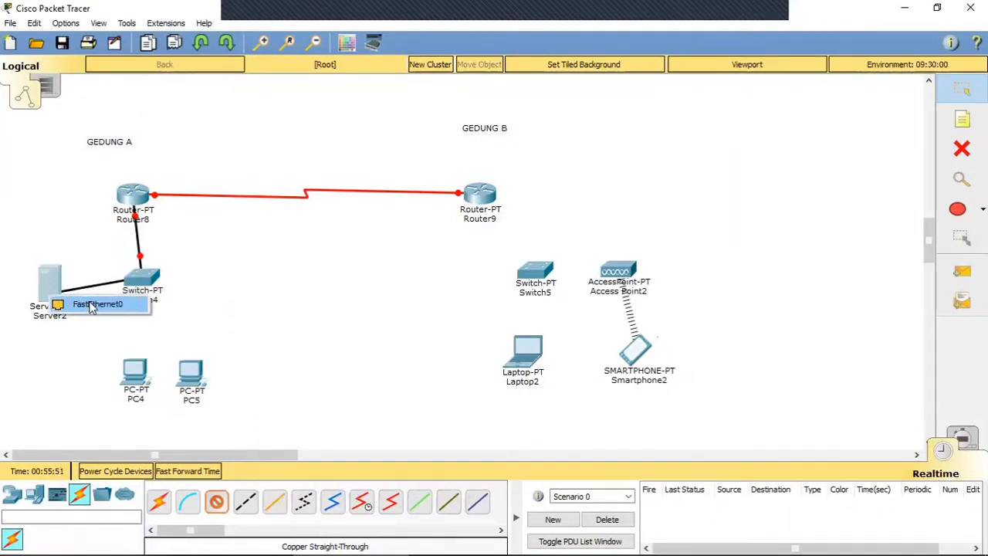
{"action": "left_click", "coordinate": [94, 305]}
Connect Switch4's FastEthernet2/1 to PC4's FastEthernet0 with a Copper Straight-Through cable.
{"action": "left_click", "coordinate": [216, 502]}
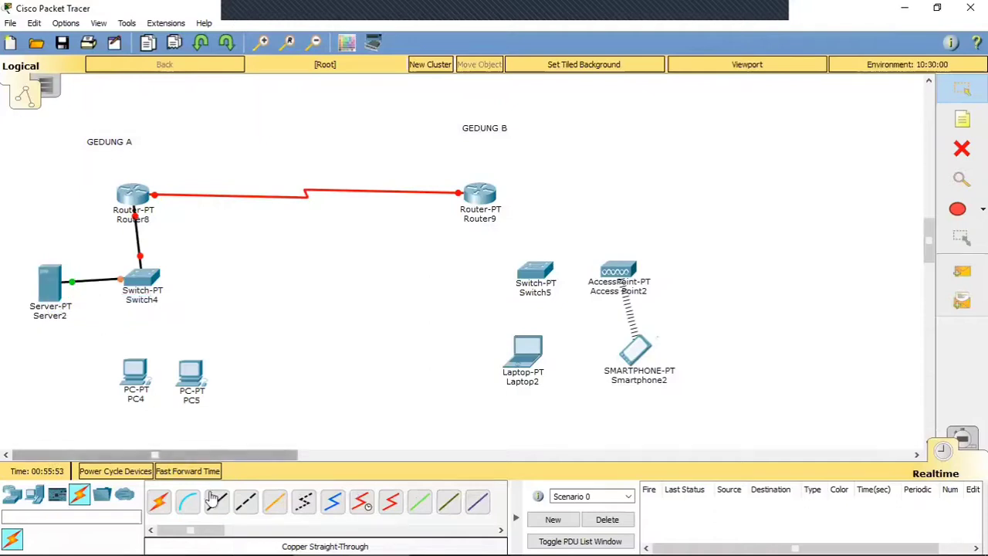
{"action": "left_click", "coordinate": [143, 280]}
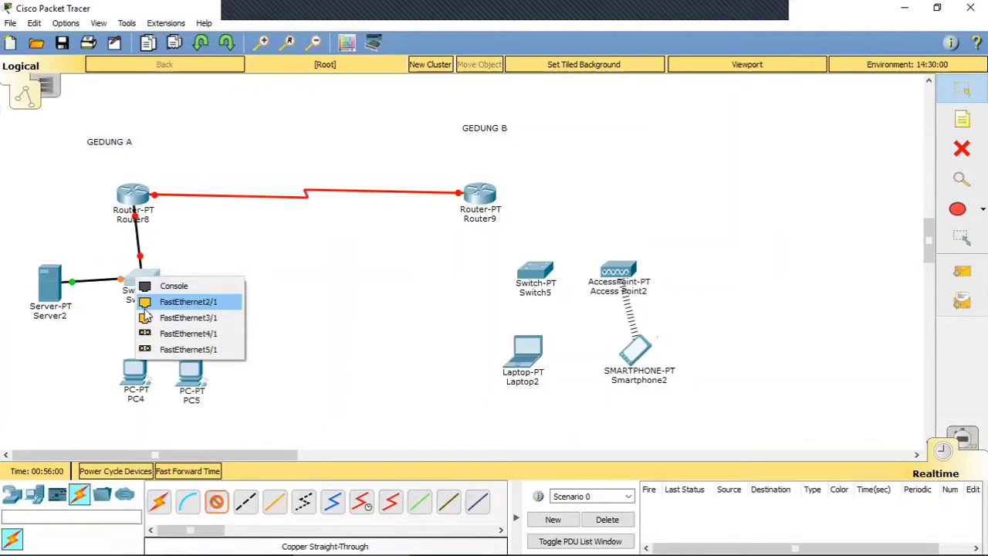
{"action": "left_click", "coordinate": [145, 309]}
{"action": "left_click", "coordinate": [136, 369]}
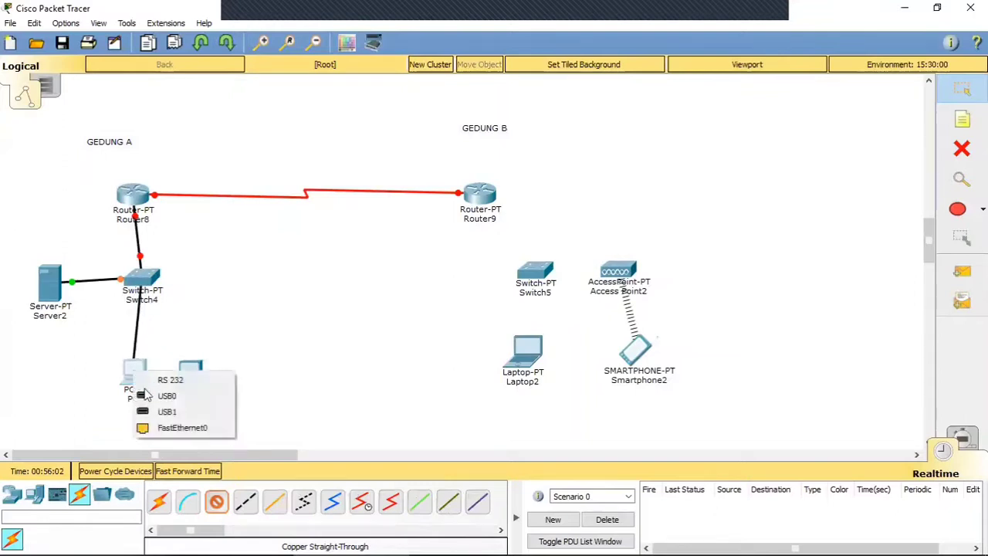
{"action": "left_click", "coordinate": [178, 427]}
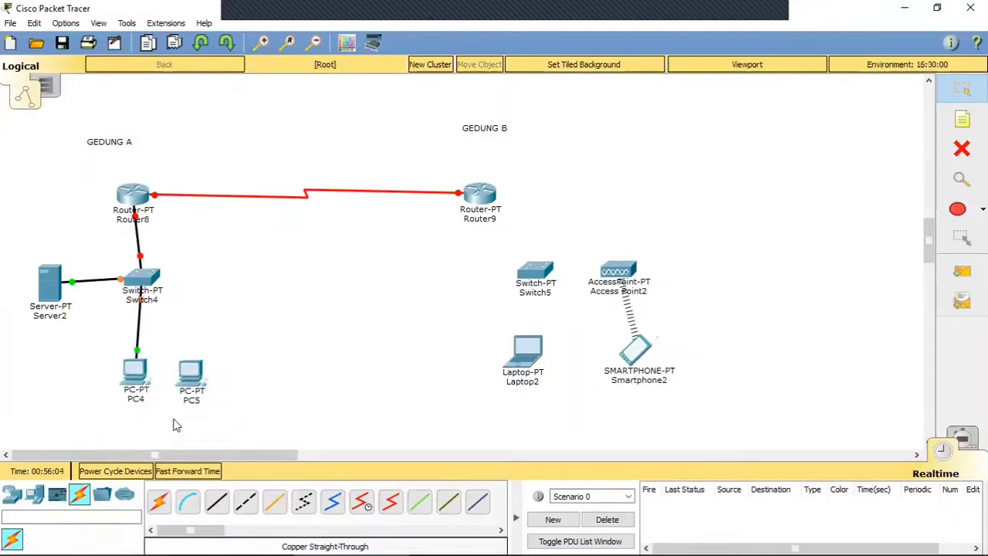
Connect Switch4's FastEthernet3/1 to PC5's FastEthernet0 with a Copper Straight-Through cable.
{"action": "left_click", "coordinate": [216, 502]}
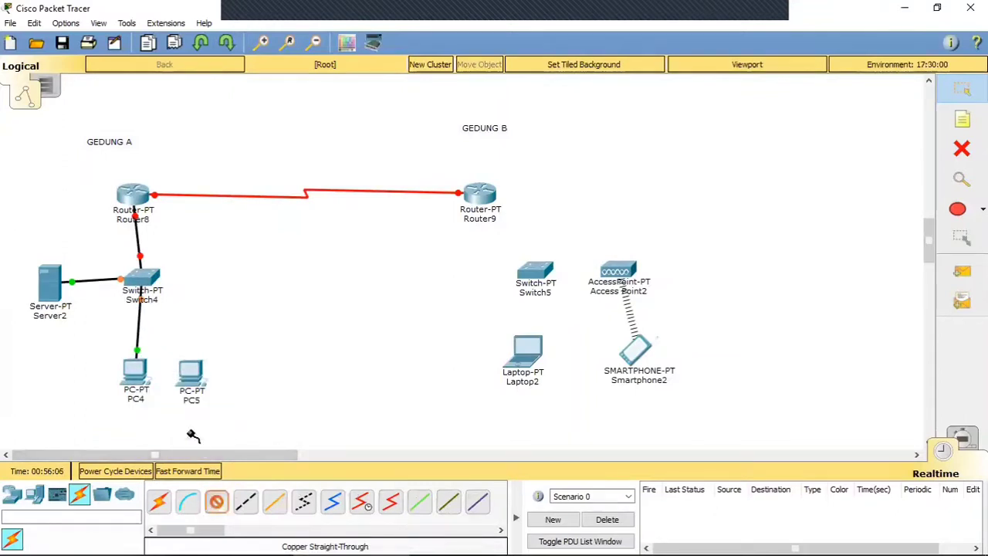
{"action": "left_click", "coordinate": [146, 278]}
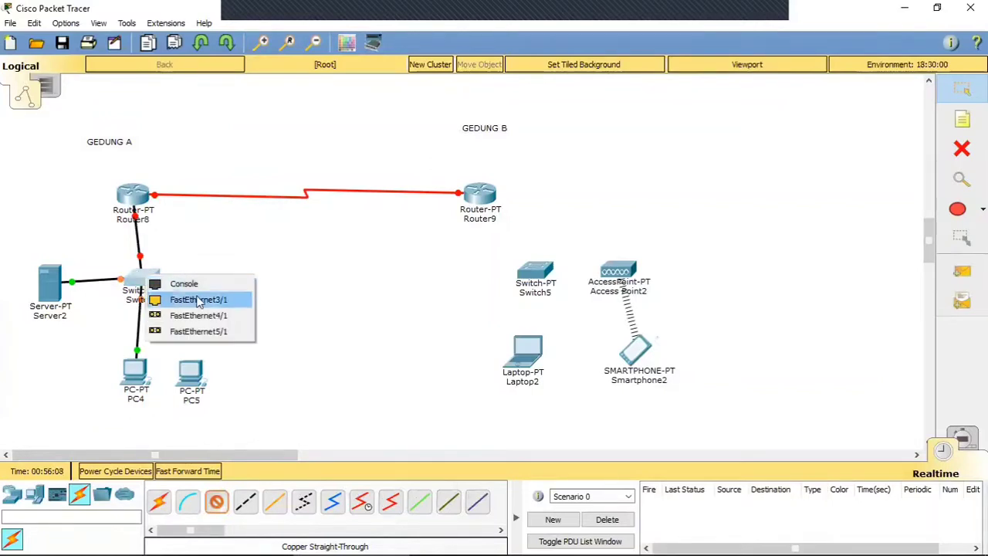
{"action": "left_click", "coordinate": [199, 300]}
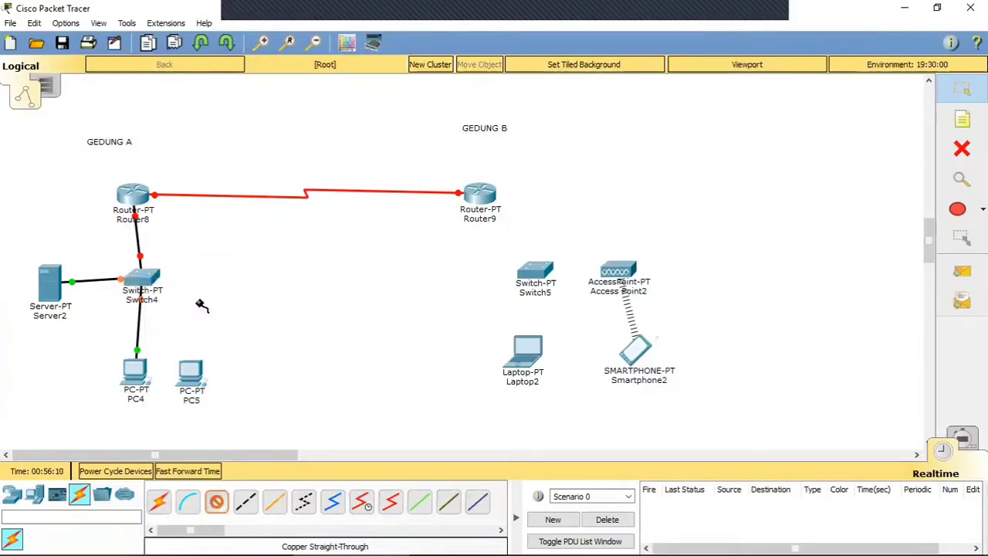
{"action": "left_click", "coordinate": [193, 375]}
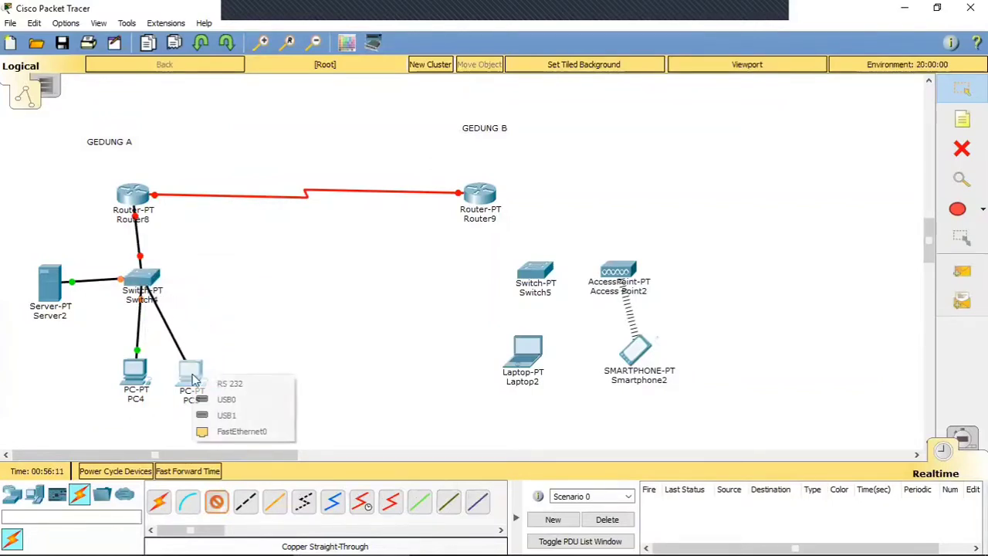
{"action": "left_click", "coordinate": [231, 432]}
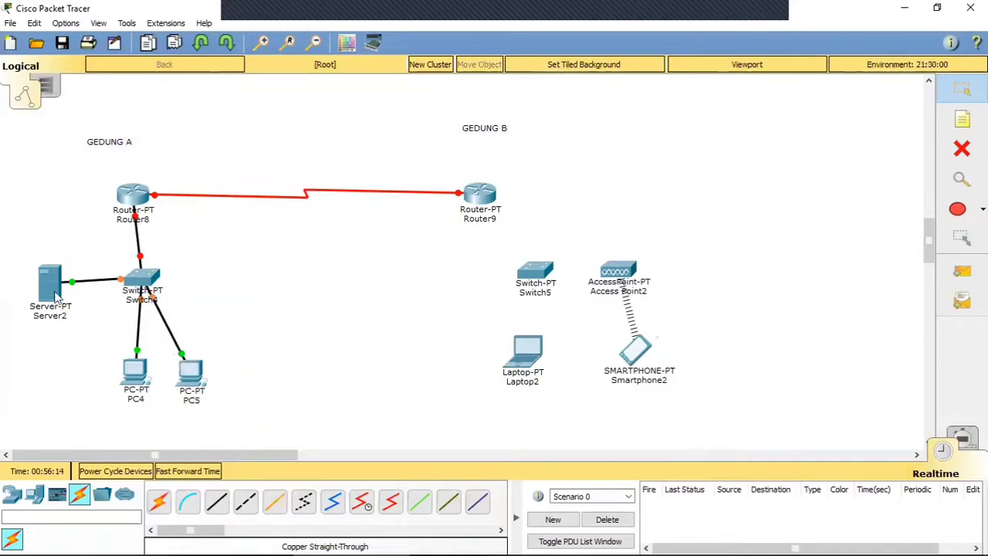
Connect Router9's FastEthernet0/0 to Switch5's FastEthernet0/1 with a Copper Straight-Through cable.
{"action": "left_click", "coordinate": [217, 502]}
{"action": "left_click", "coordinate": [479, 200]}
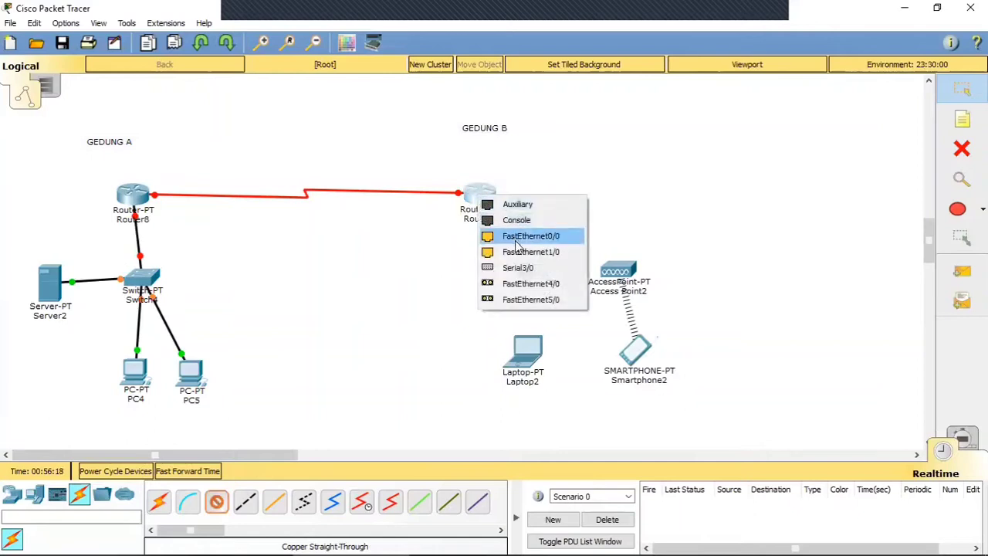
{"action": "left_click", "coordinate": [519, 236]}
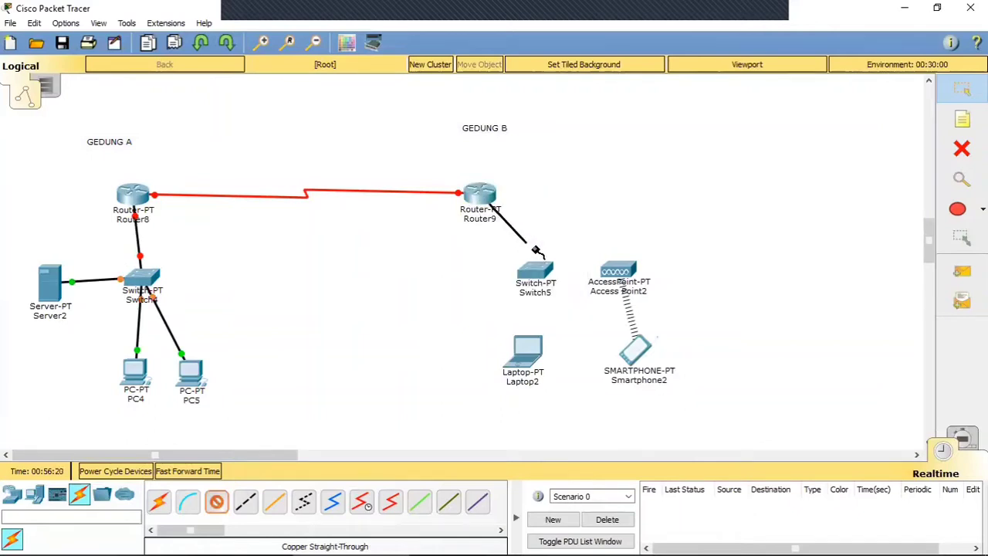
{"action": "left_click", "coordinate": [550, 264]}
{"action": "left_click", "coordinate": [546, 292]}
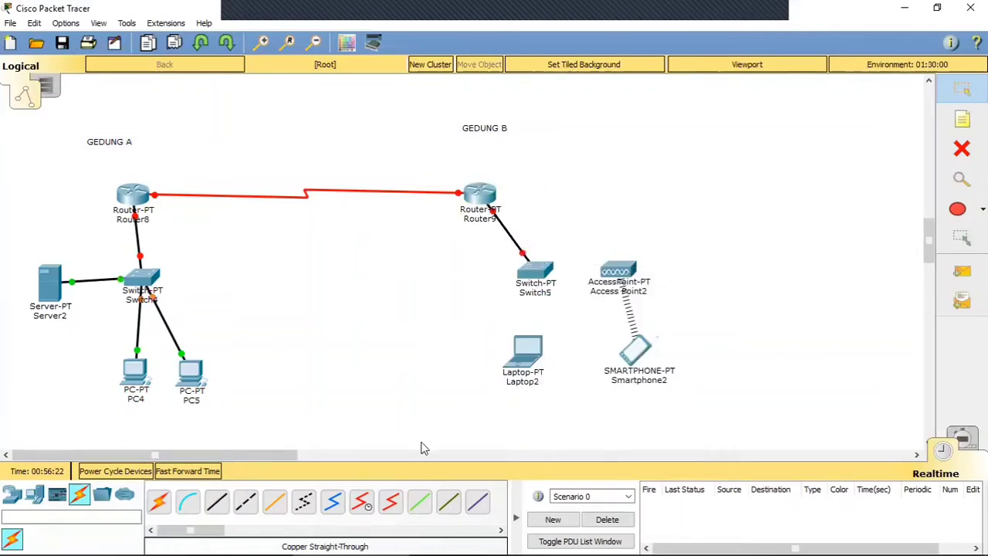
Connect Switch5's FastEthernet1/1 to Laptop2's FastEthernet0 with a Copper Straight-Through cable.
{"action": "left_click", "coordinate": [217, 502]}
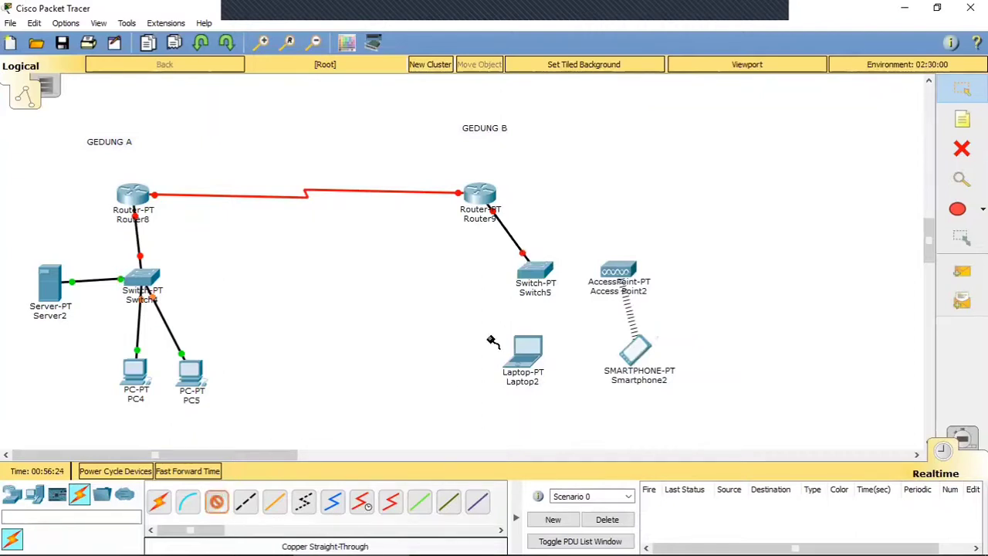
{"action": "left_click", "coordinate": [541, 275]}
{"action": "left_click", "coordinate": [546, 298]}
{"action": "left_click", "coordinate": [528, 353]}
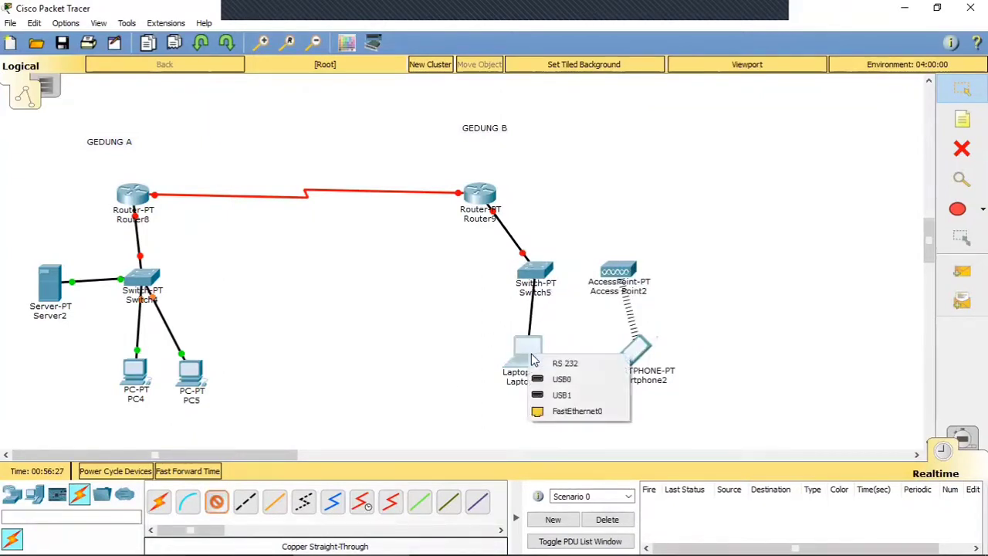
{"action": "left_click", "coordinate": [554, 412]}
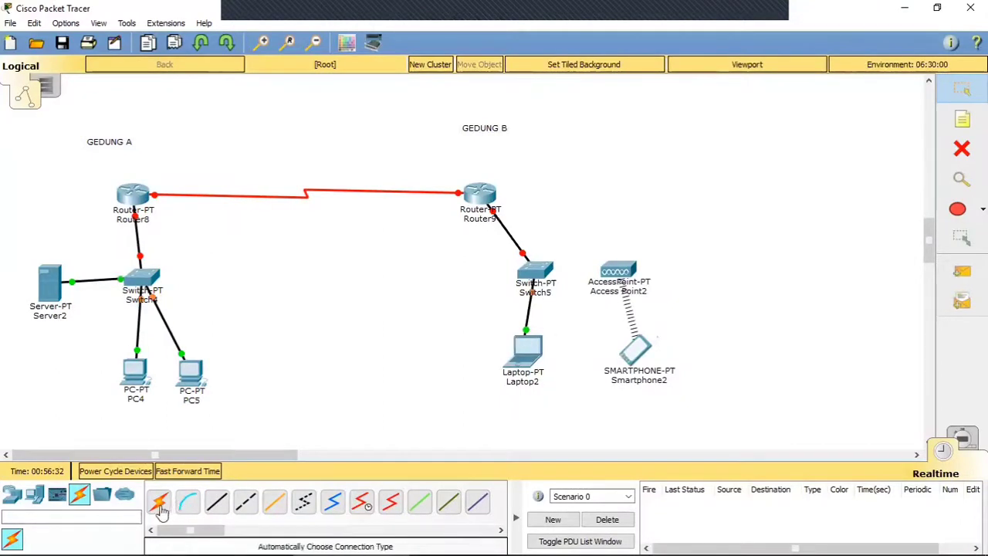
Connect Switch5's FastEthernet2/1 to Access Point2 with a Copper Straight-Through cable.
{"action": "left_click", "coordinate": [216, 502]}
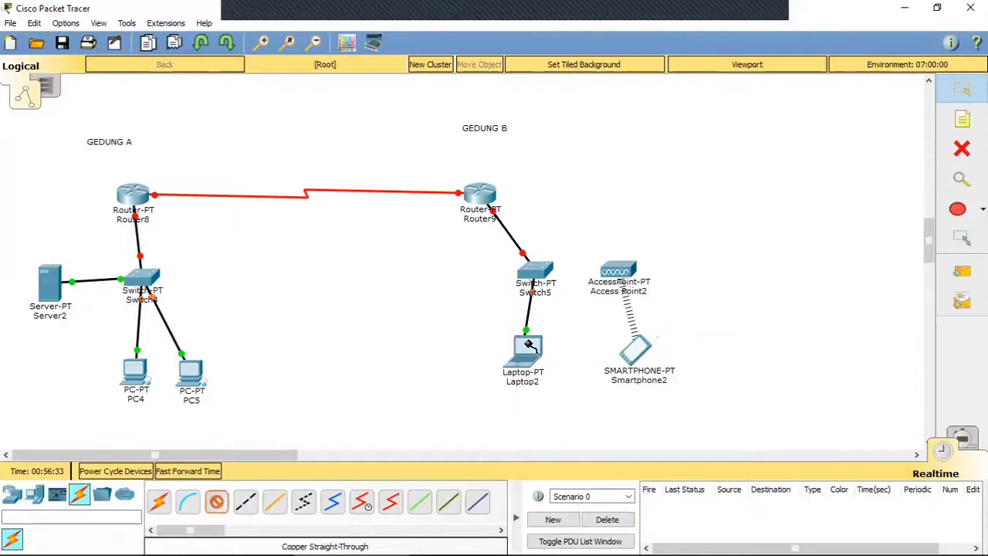
{"action": "left_click", "coordinate": [535, 272]}
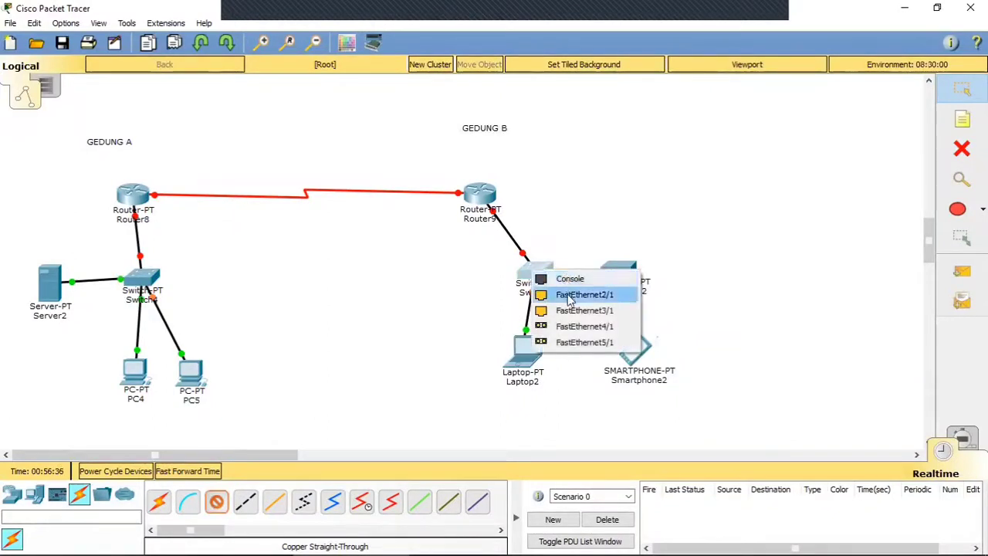
{"action": "left_click", "coordinate": [569, 295]}
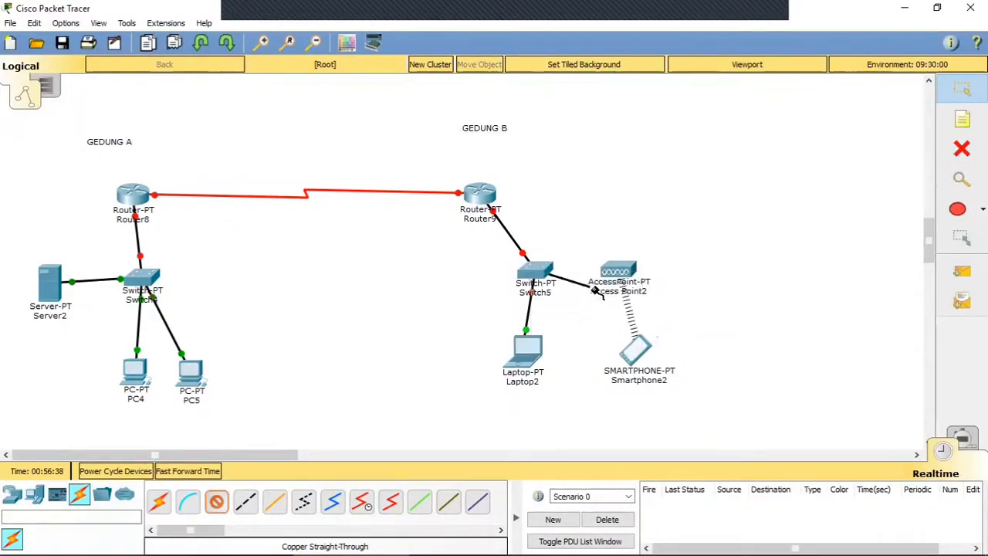
{"action": "left_click", "coordinate": [609, 275]}
{"action": "left_click", "coordinate": [645, 281]}
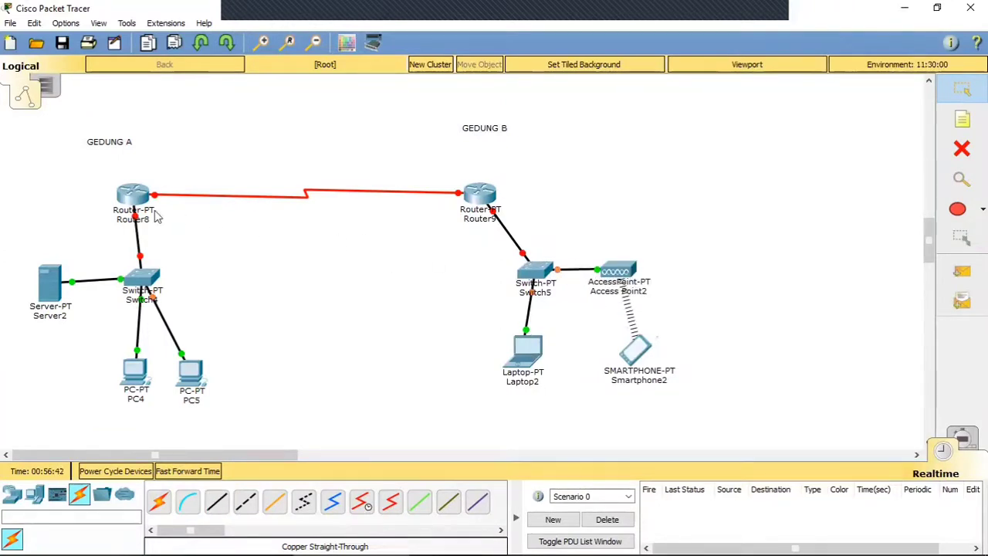
Open Router8's command line, decline the initial configuration dialog, and enter global configuration mode through privileged mode.
{"action": "mouse_move", "coordinate": [134, 199]}
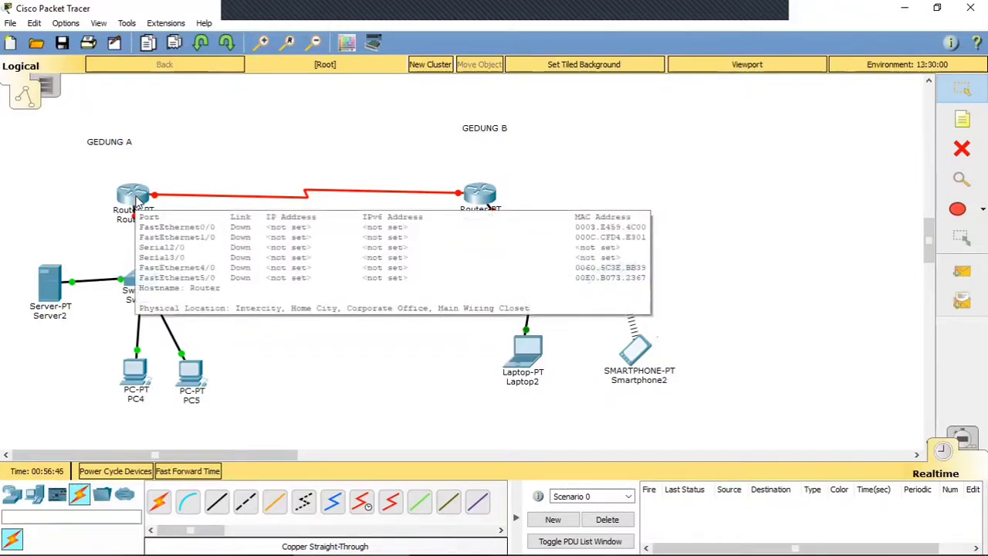
{"action": "left_click", "coordinate": [136, 202]}
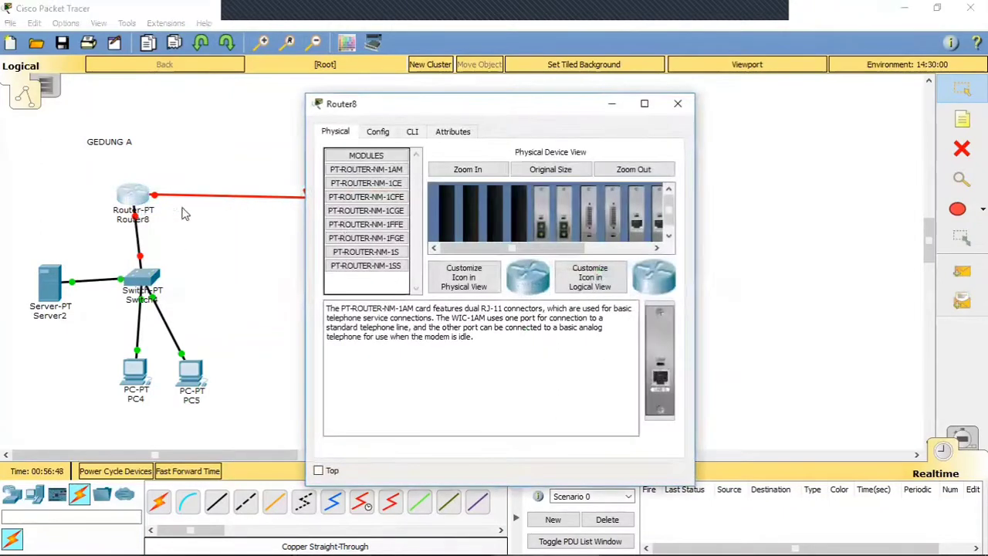
{"action": "left_click", "coordinate": [416, 133]}
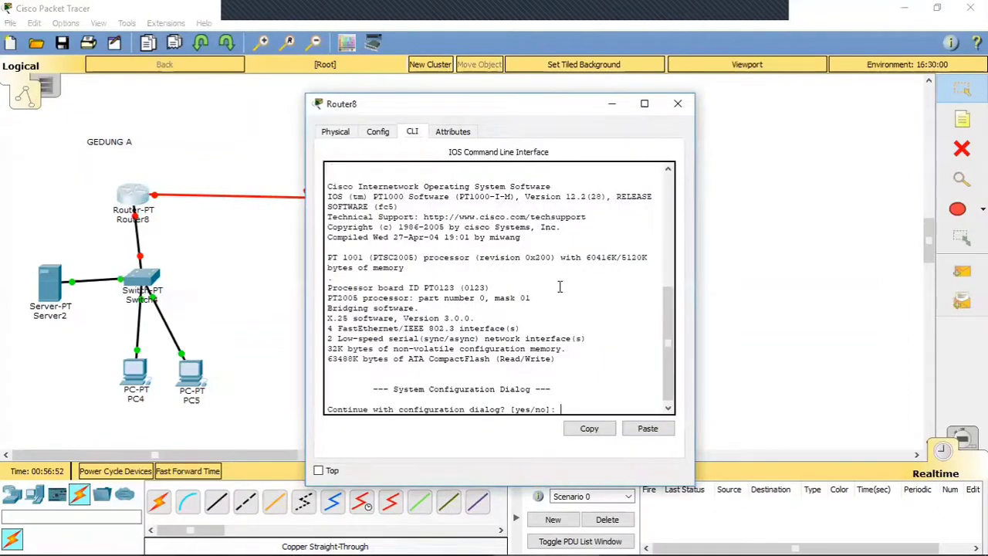
{"action": "type", "text": "N"}
{"action": "key", "text": "Return"}
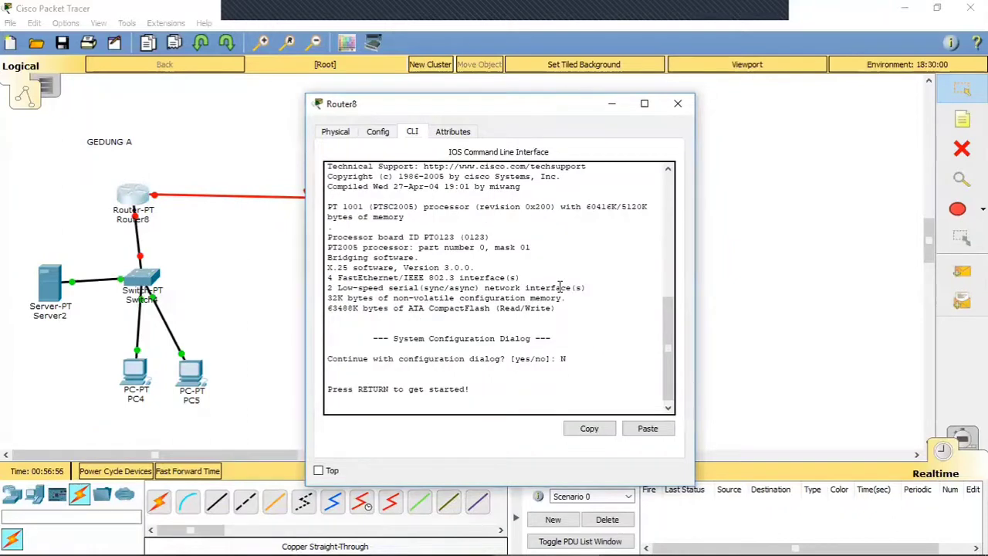
{"action": "key", "text": "Return"}
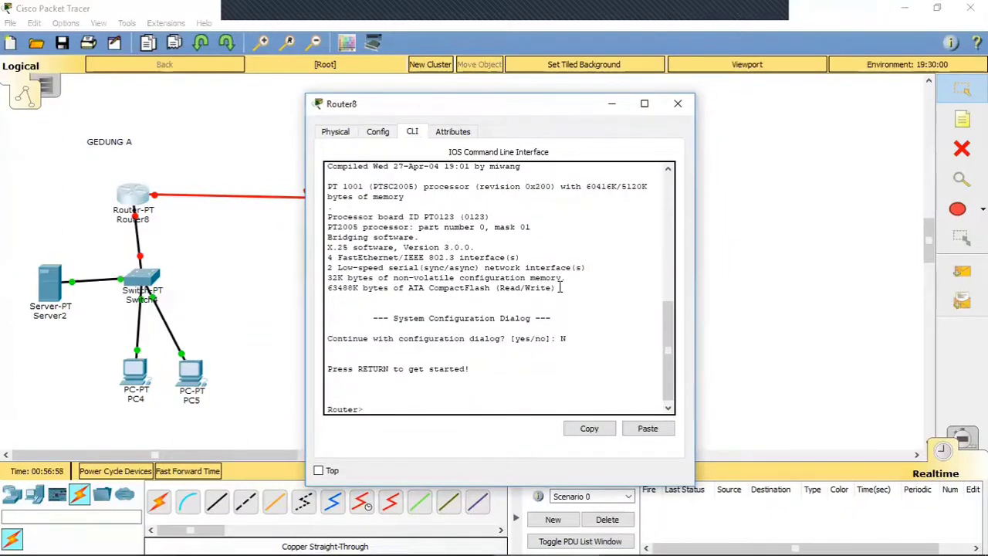
{"action": "type", "text": "en"}
{"action": "key", "text": "Return"}
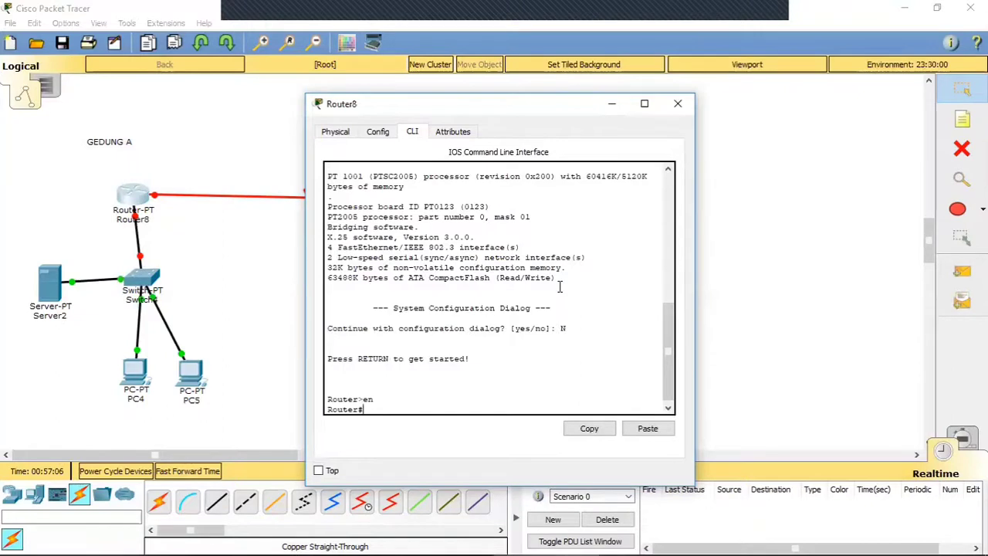
{"action": "type", "text": "configure terminal"}
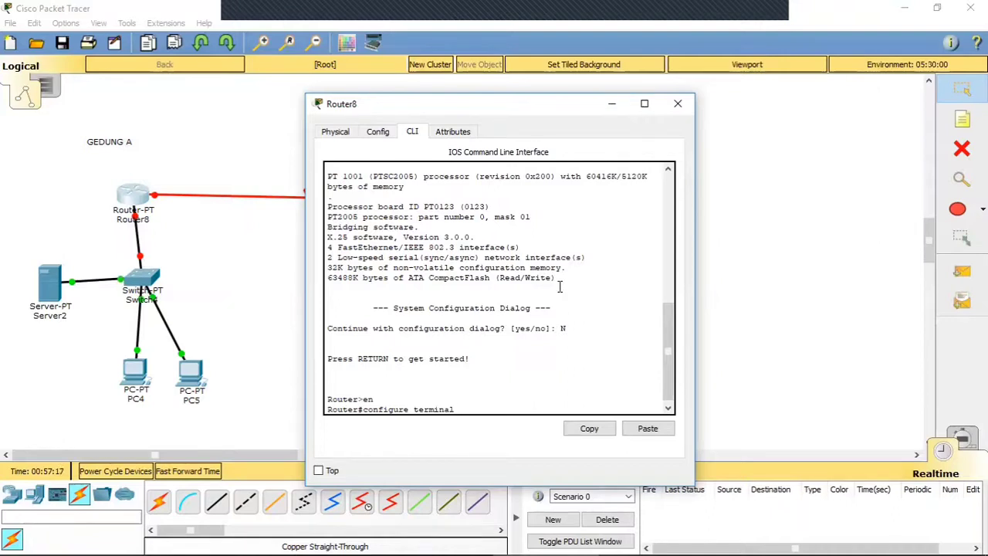
{"action": "key", "text": "Return"}
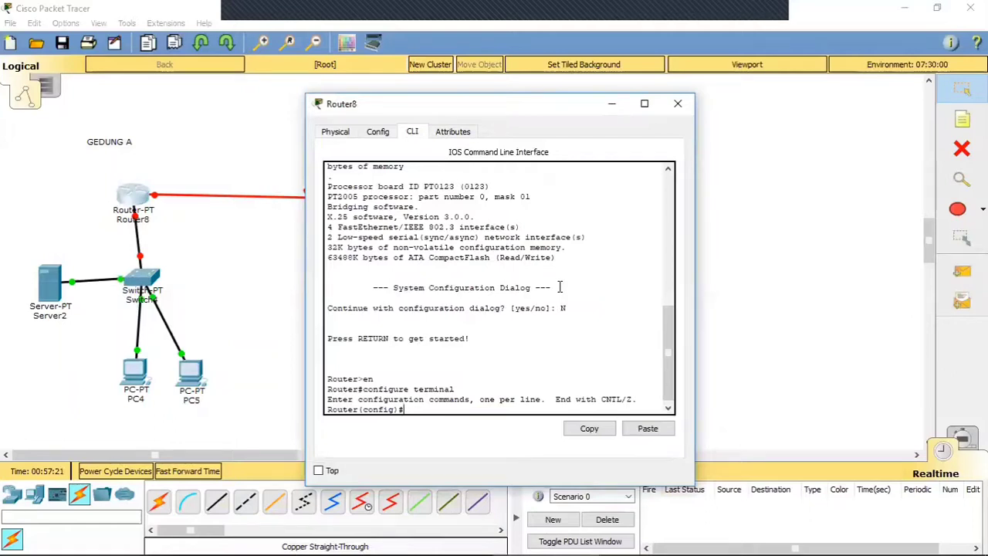
Enter interface configuration for Router8's serial2/0 and try to set its clock rate to 64000.
{"action": "type", "text": "interface"}
{"action": "type", "text": "seriaal"}
{"action": "key", "text": "BackSpace"}
{"action": "key", "text": "BackSpace"}
{"action": "type", "text": "l2/0"}
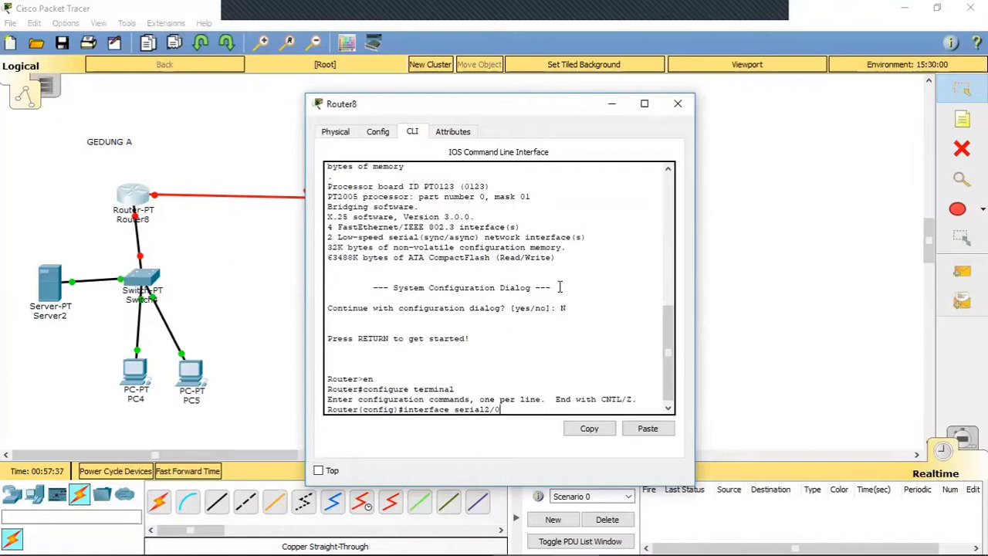
{"action": "key", "text": "Return"}
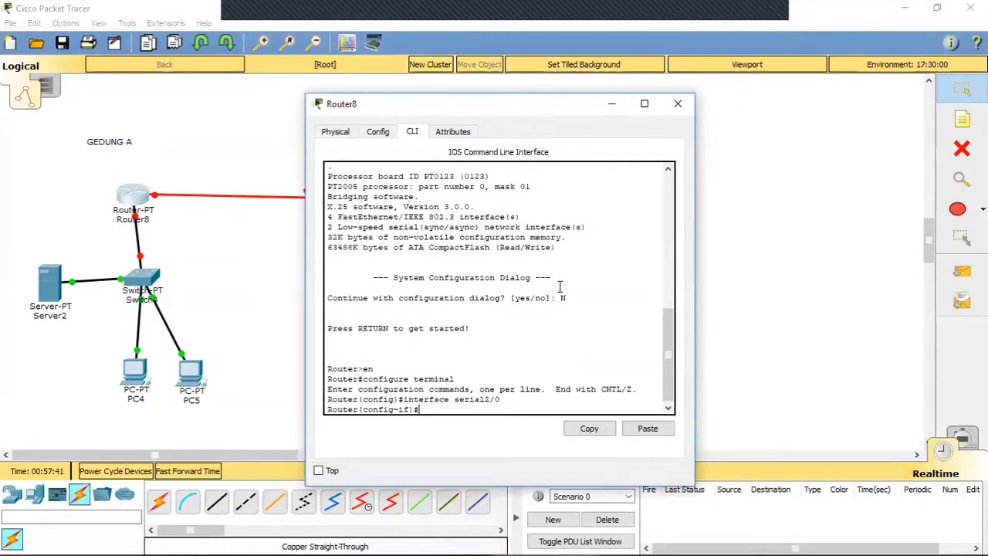
{"action": "type", "text": "clock rate"}
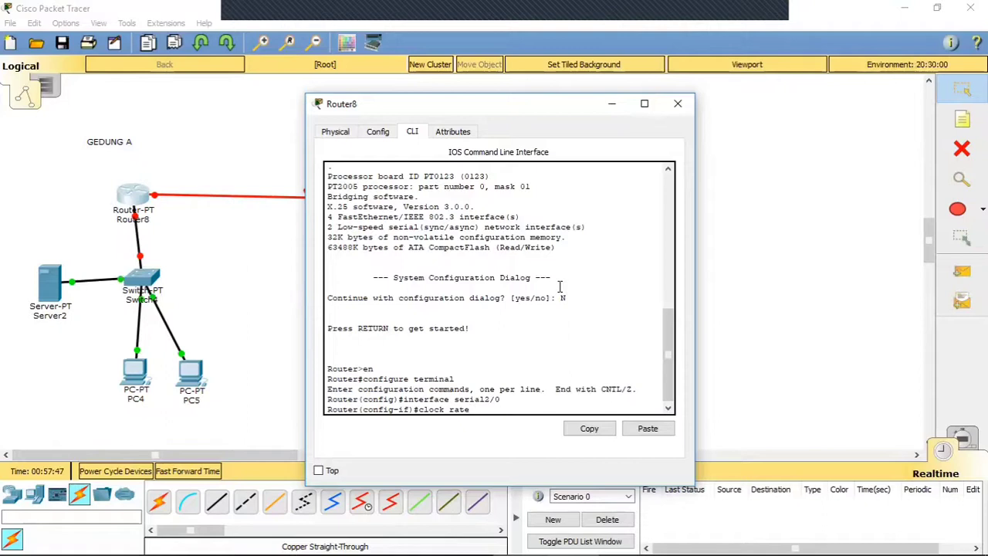
{"action": "type", "text": " 64000"}
{"action": "key", "text": "Return"}
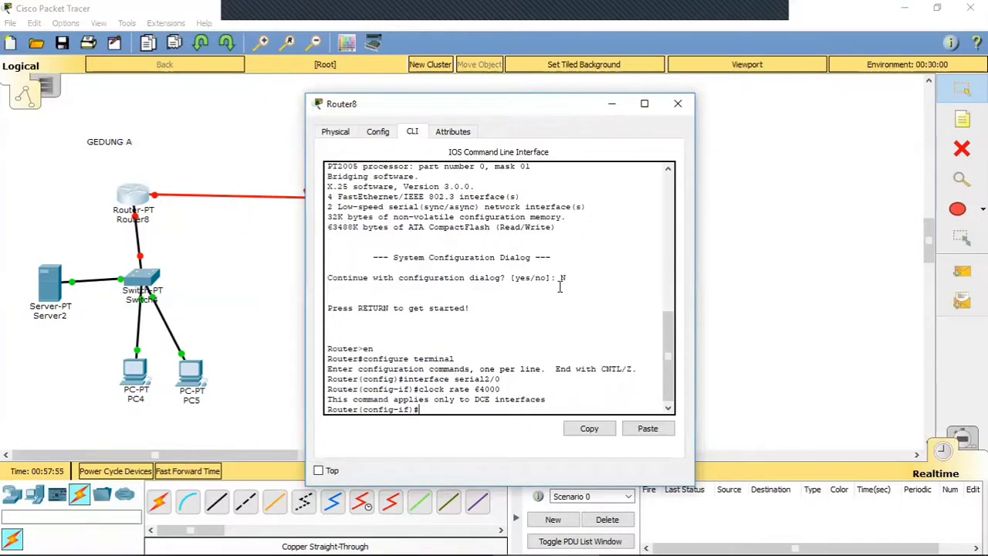
Assign IP address 192.168.0.1 with mask 255.255.255.0 to serial2/0, enable the interface, and exit to global configuration mode.
{"action": "type", "text": "ip address"}
{"action": "type", "text": "192.168"}
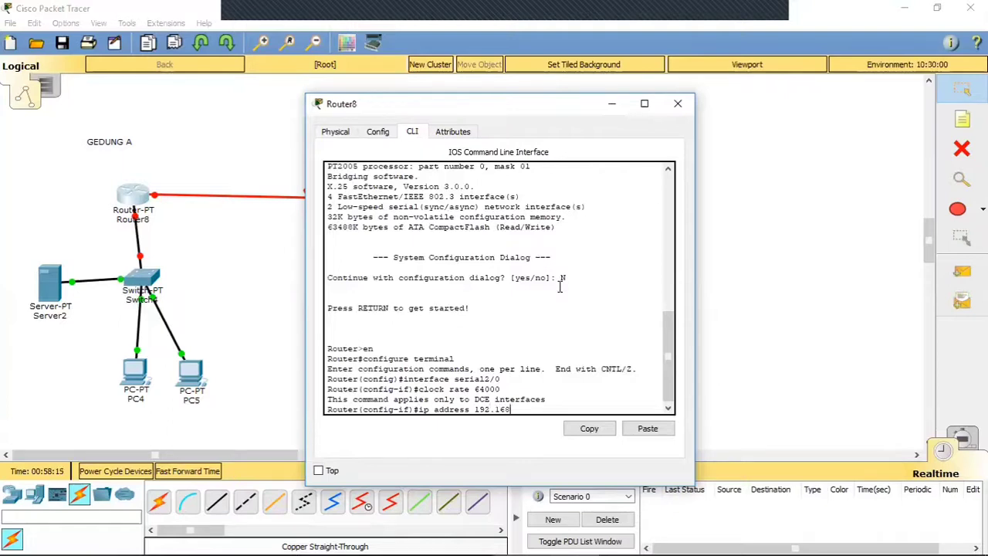
{"action": "type", "text": ".0"}
{"action": "type", "text": ".1 255.255.255.0"}
{"action": "key", "text": "Return"}
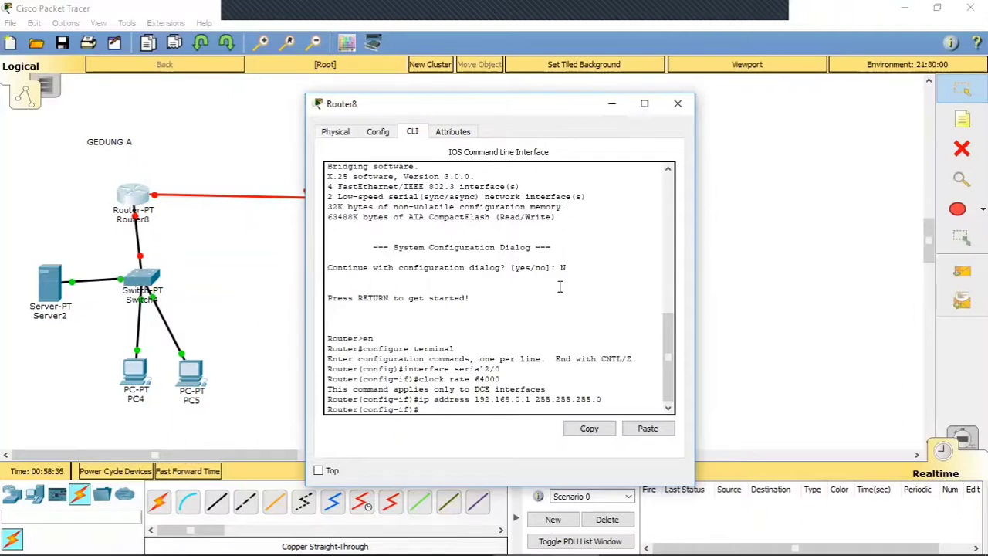
{"action": "type", "text": "no sh"}
{"action": "key", "text": "Return"}
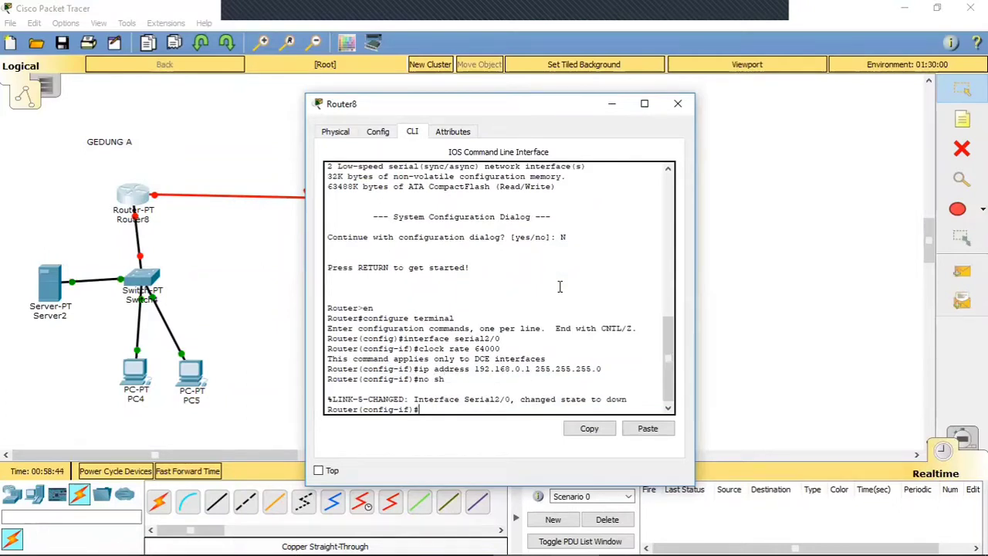
{"action": "type", "text": "exit"}
{"action": "key", "text": "Return"}
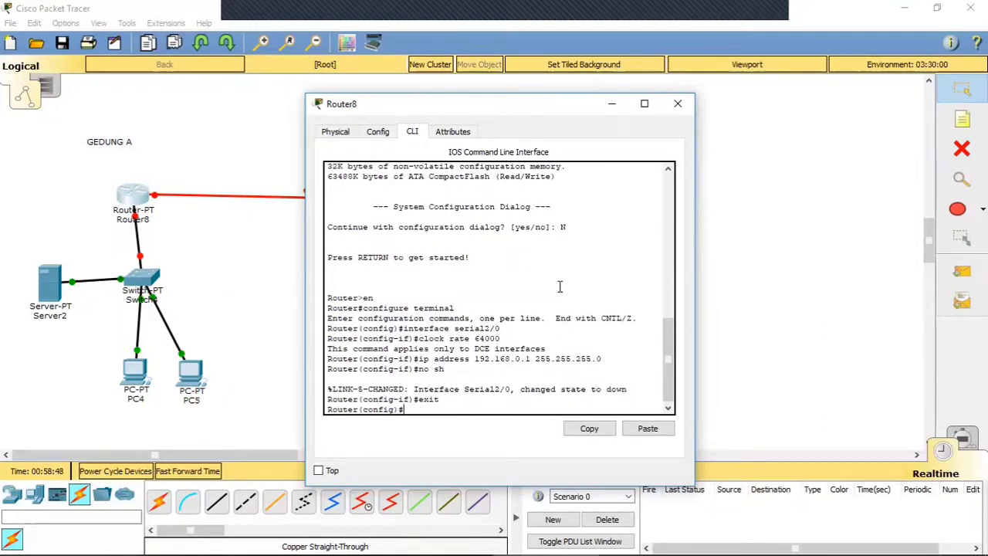
Assign IP address 192.168.1.1 with mask 255.255.255.0 to Router8's FastEthernet0/0 interface.
{"action": "type", "text": "i"}
{"action": "type", "text": "nterfac"}
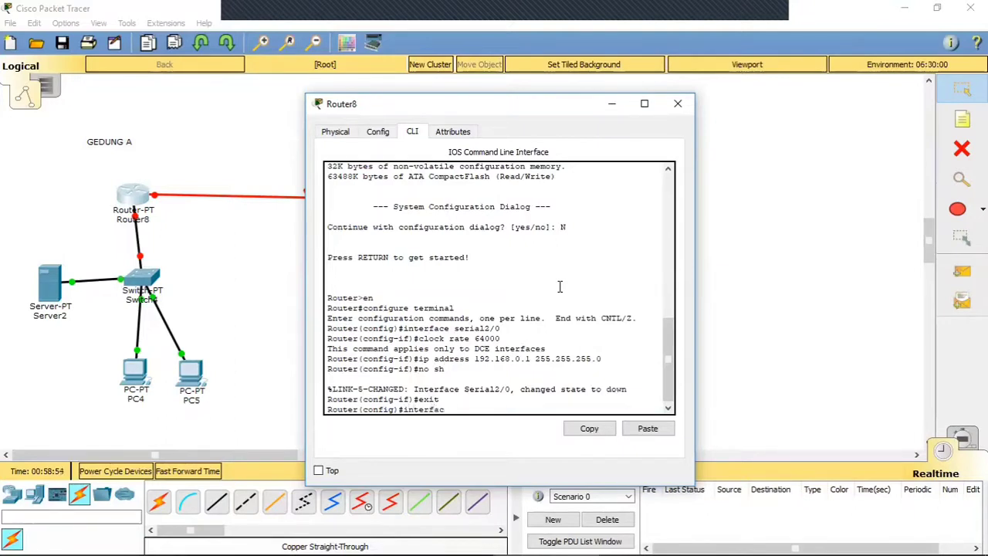
{"action": "type", "text": "e 0/"}
{"action": "key", "text": "BackSpace"}
{"action": "key", "text": "BackSpace"}
{"action": "key", "text": "BackSpace"}
{"action": "type", "text": "FastEthernet0/0"}
{"action": "key", "text": "Return"}
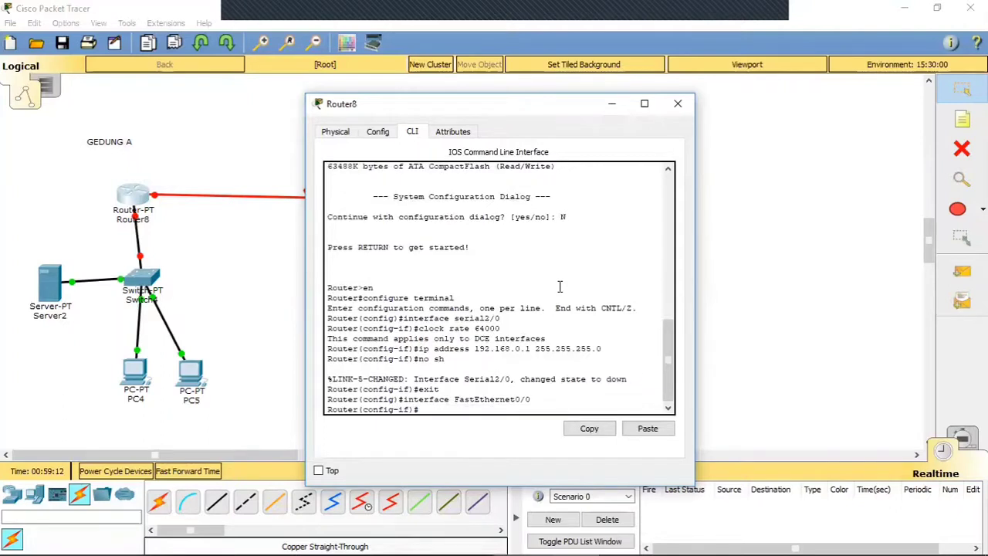
{"action": "type", "text": "ip address 192.168.1.1"}
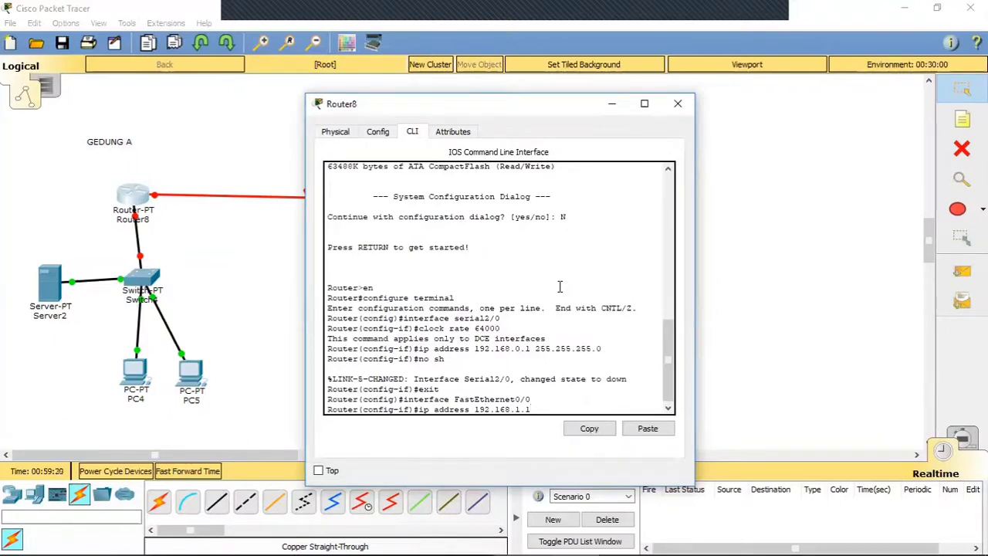
{"action": "type", "text": " 255."}
{"action": "key", "text": "BackSpace"}
{"action": "type", "text": "255.255.0"}
{"action": "key", "text": "Return"}
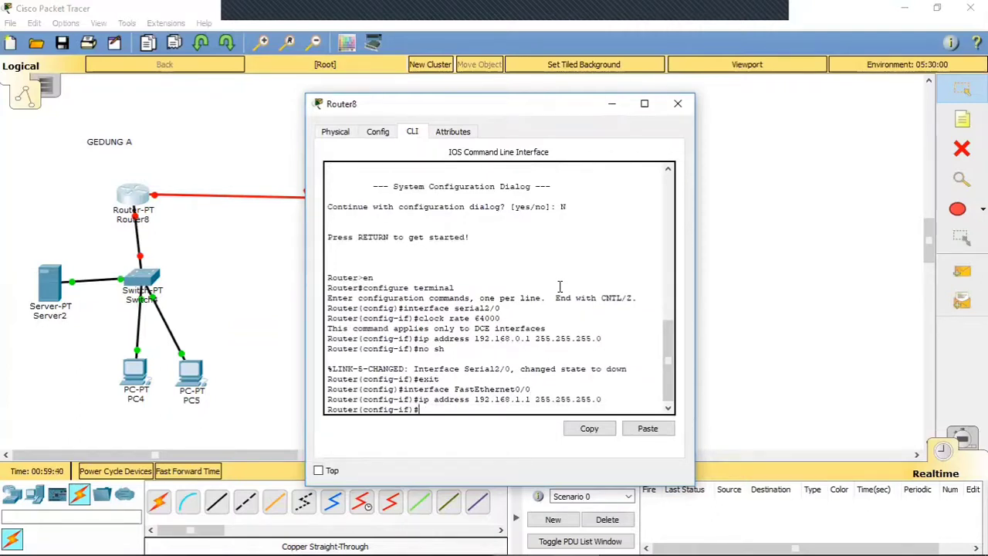
Enable Router8's FastEthernet0/0 interface with no shutdown and return to global configuration mode.
{"action": "type", "text": "n"}
{"action": "type", "text": "o sh"}
{"action": "key", "text": "Return"}
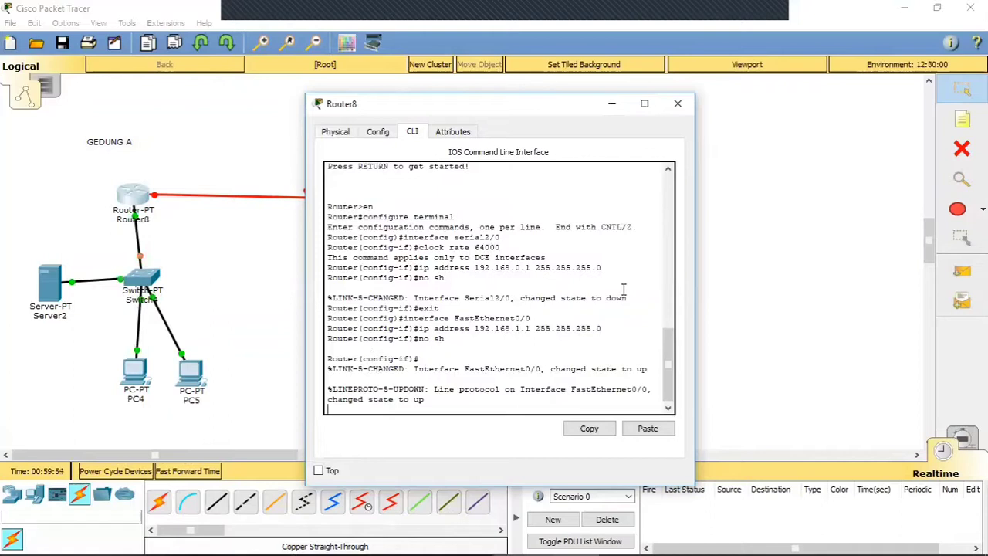
{"action": "key", "text": "Return"}
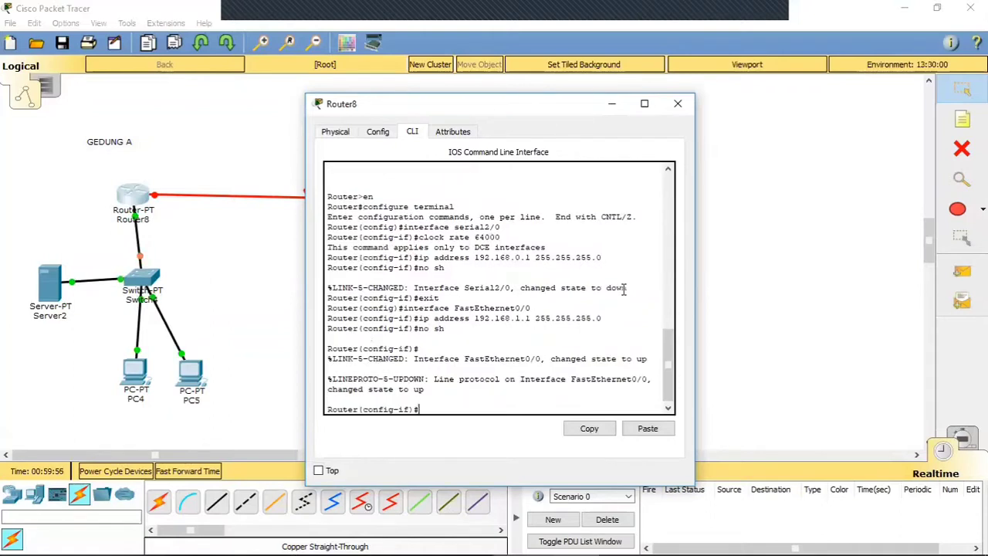
{"action": "type", "text": "exit"}
{"action": "key", "text": "Return"}
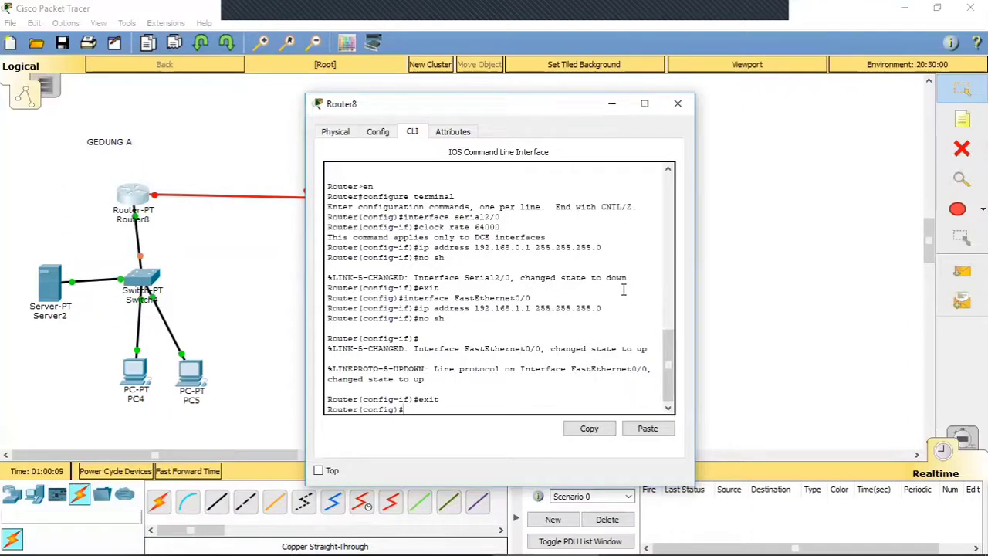
Start RIP routing on Router8 and add the network 192.168.0.0 to it.
{"action": "type", "text": "router rip"}
{"action": "key", "text": "Return"}
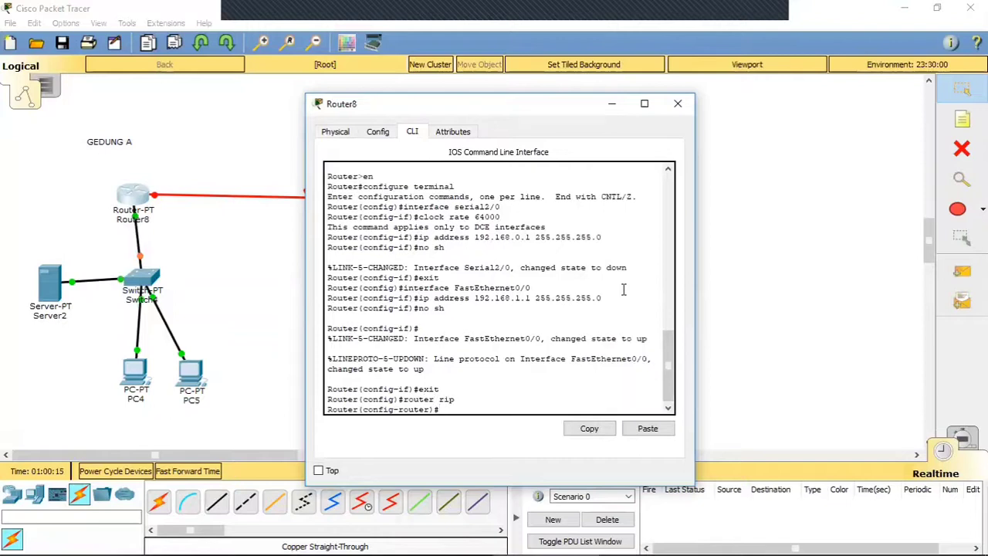
{"action": "type", "text": "network"}
{"action": "type", "text": "192.168."}
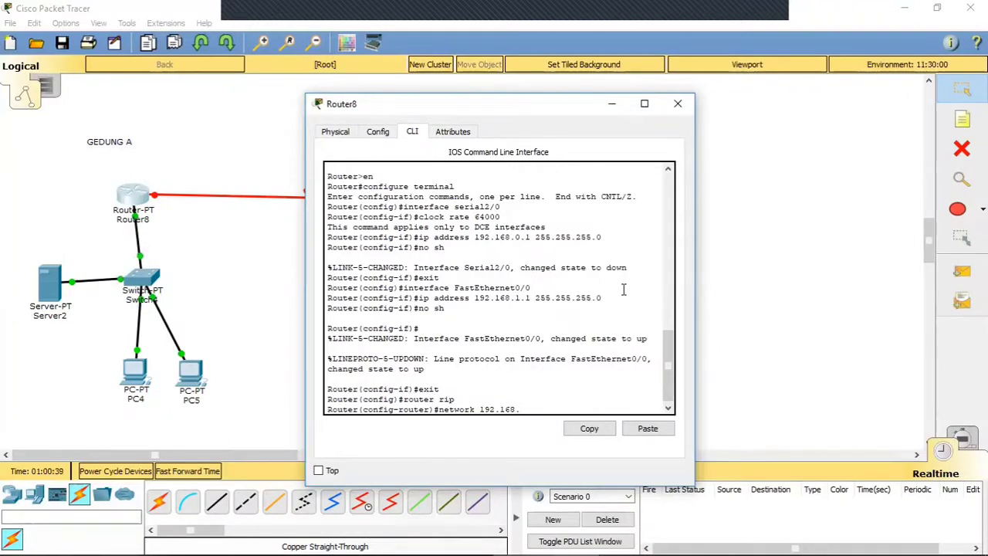
{"action": "type", "text": "0.0"}
{"action": "key", "text": "Return"}
Add the network 192.168.1.0 to Router8's RIP configuration, exit RIP configuration, and close the router's window.
{"action": "key", "text": "Up"}
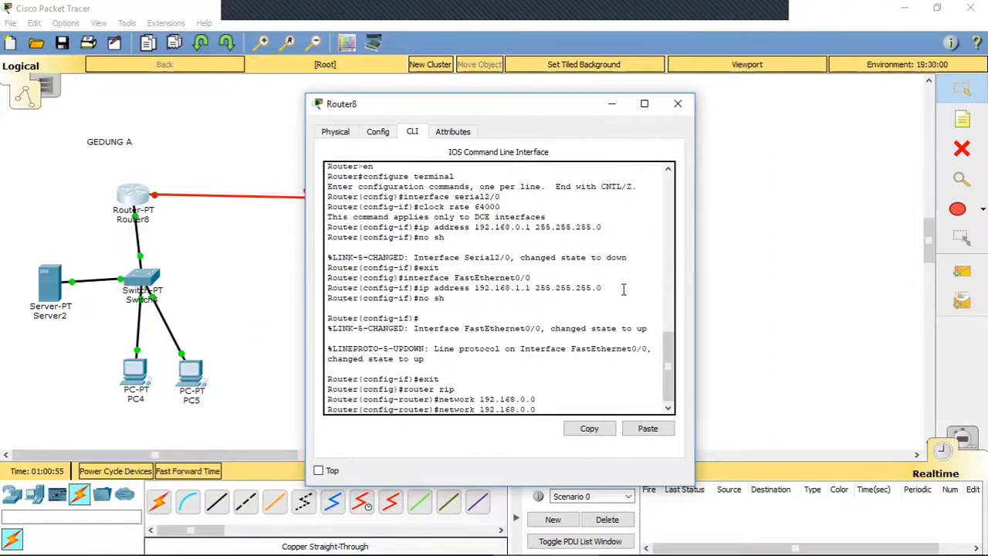
{"action": "key", "text": "Left"}
{"action": "key", "text": "Left"}
{"action": "key", "text": "Left"}
{"action": "key", "text": "Left"}
{"action": "key", "text": "Left"}
{"action": "key", "text": "Right"}
{"action": "key", "text": "Right"}
{"action": "key", "text": "Right"}
{"action": "key", "text": "BackSpace"}
{"action": "type", "text": "1"}
{"action": "key", "text": "Return"}
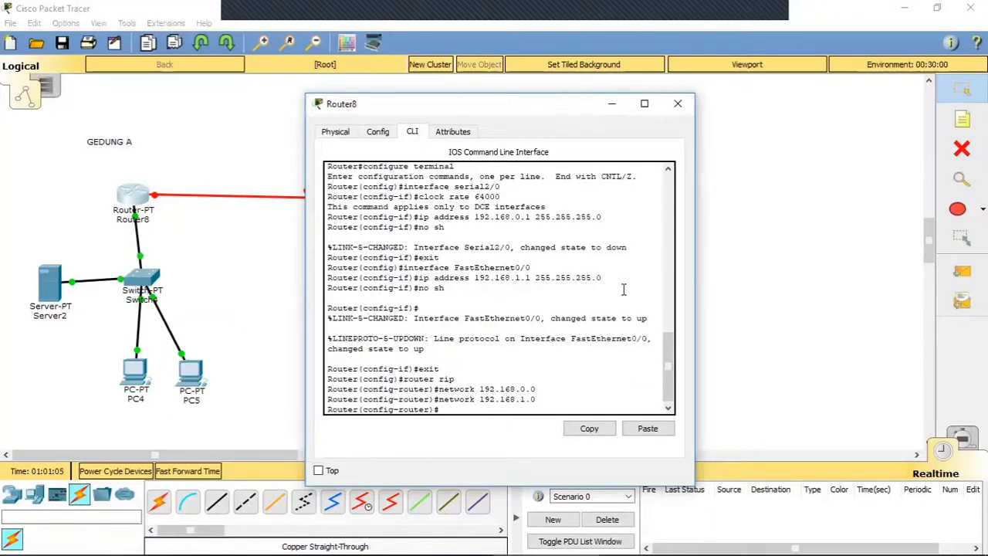
{"action": "type", "text": "exit"}
{"action": "key", "text": "Return"}
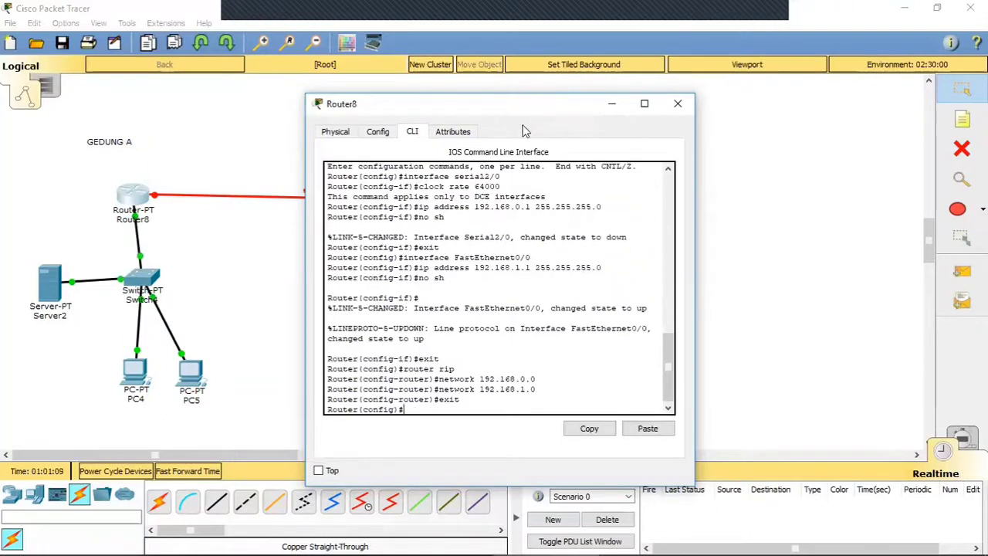
{"action": "left_click", "coordinate": [677, 102]}
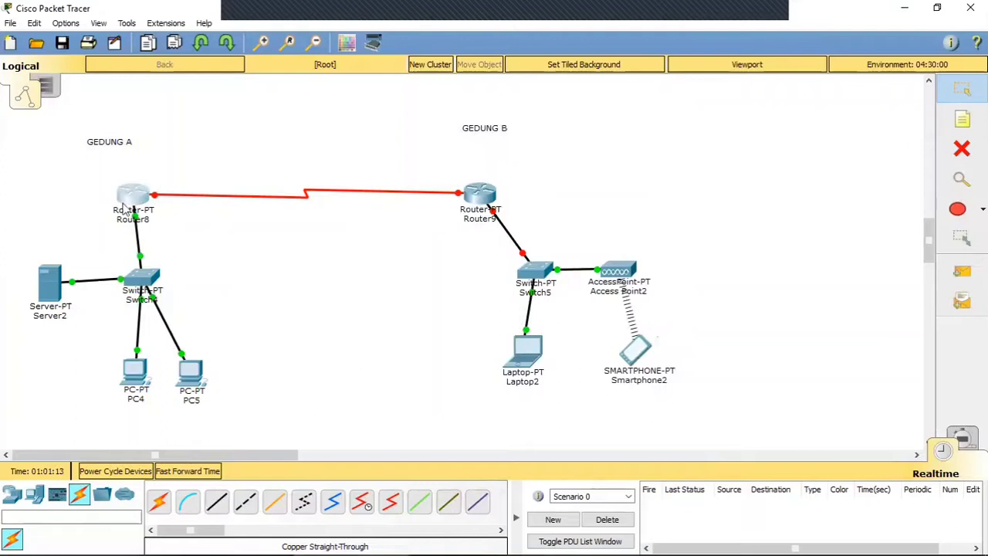
Move Router9 slightly up and to the right, and shift Switch5 left so it sits nearly beneath the router.
{"action": "mouse_move", "coordinate": [472, 196]}
{"action": "left_mouse_down"}
{"action": "mouse_move", "coordinate": [490, 204]}
{"action": "mouse_move", "coordinate": [489, 190]}
{"action": "left_mouse_up"}
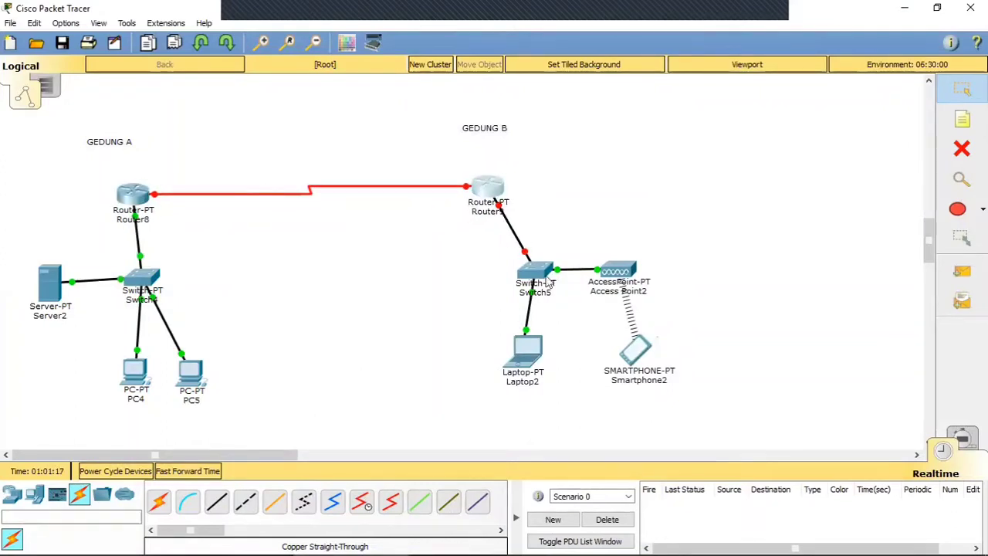
{"action": "left_click_drag", "start_coordinate": [535, 272], "coordinate": [507, 272]}
Open Router9's command line, decline the initial configuration dialog, and enter privileged mode.
{"action": "left_click", "coordinate": [497, 184]}
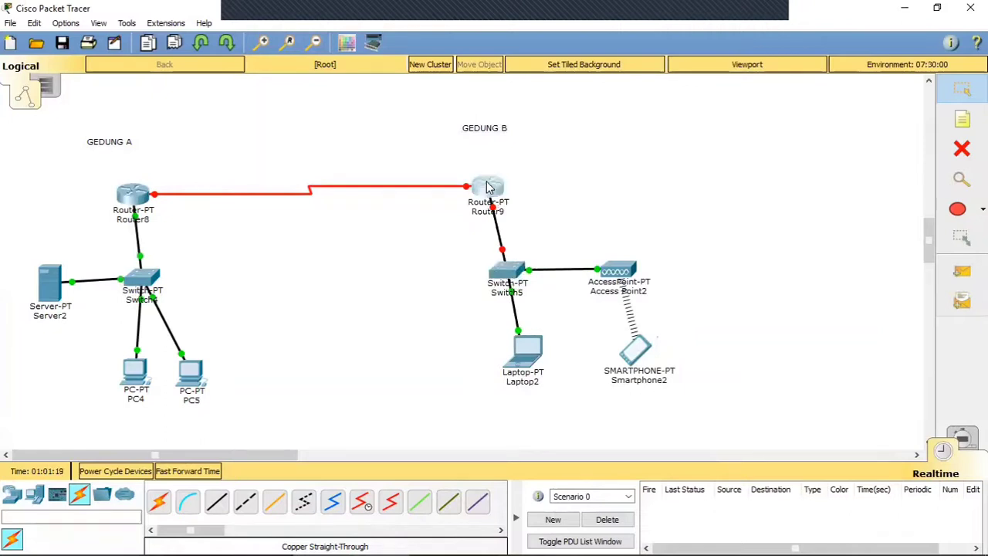
{"action": "left_click", "coordinate": [413, 133]}
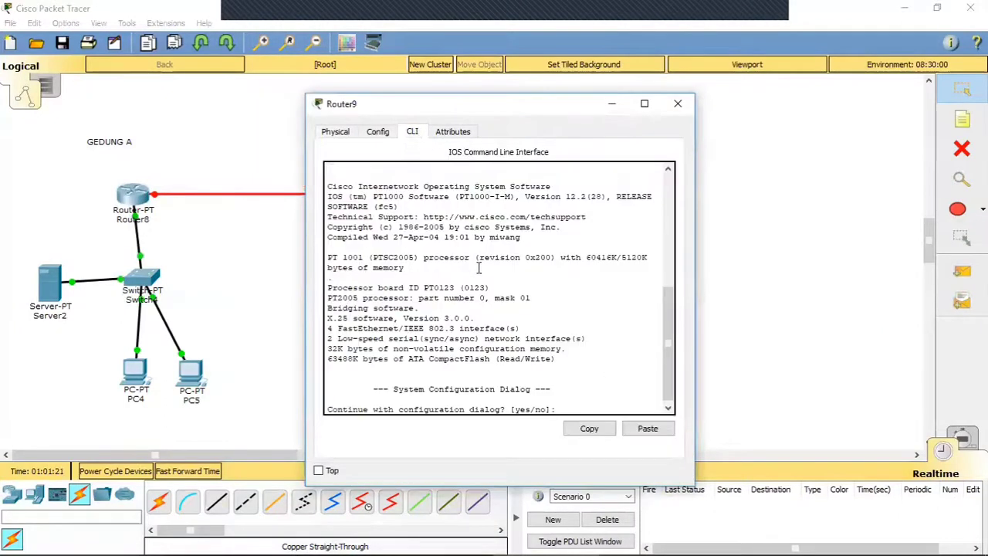
{"action": "type", "text": "n"}
{"action": "key", "text": "Return"}
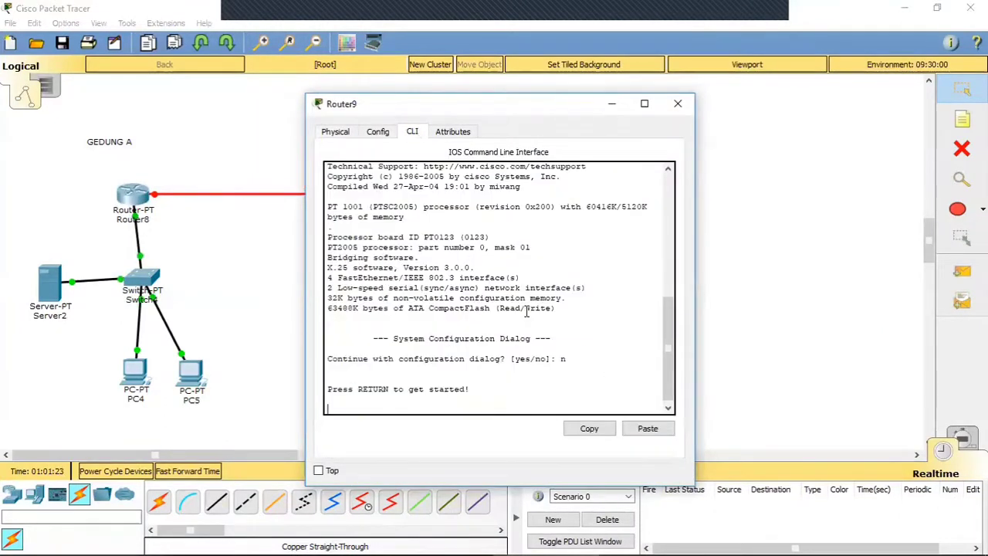
{"action": "key", "text": "Return"}
{"action": "type", "text": "en"}
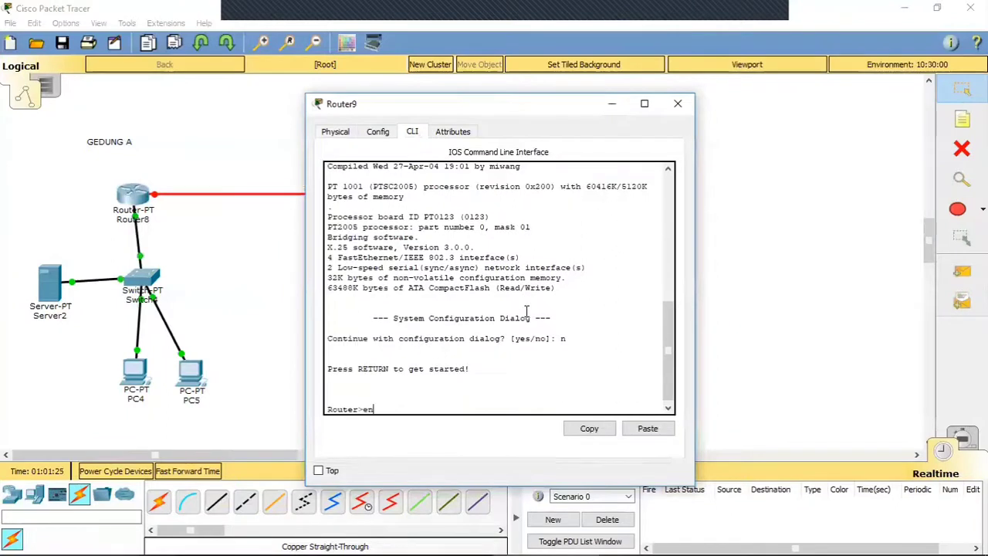
{"action": "key", "text": "Return"}
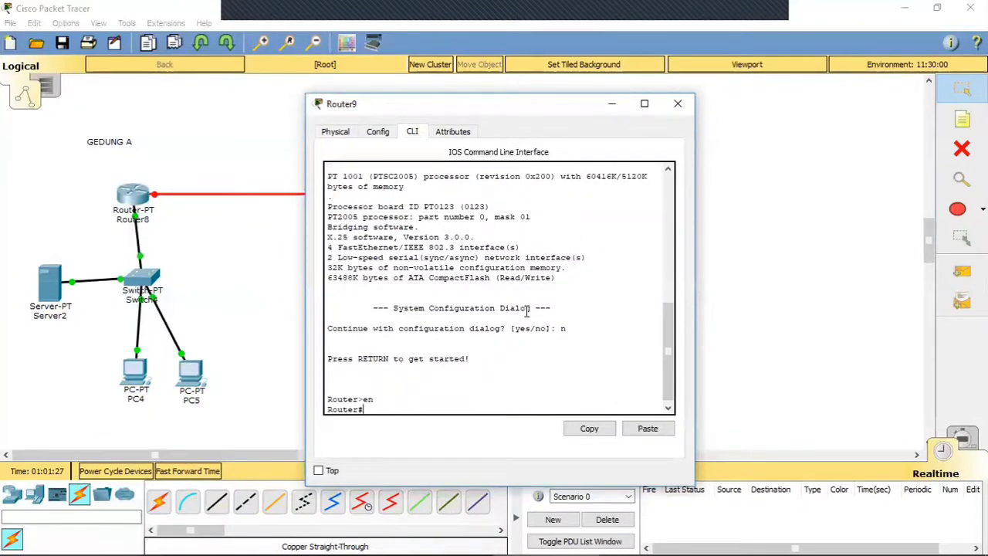
Enter global configuration on Router9, select interface serial2/0, and set its clock rate to 64000.
{"action": "type", "text": "configure terminal"}
{"action": "key", "text": "Return"}
{"action": "type", "text": "interface"}
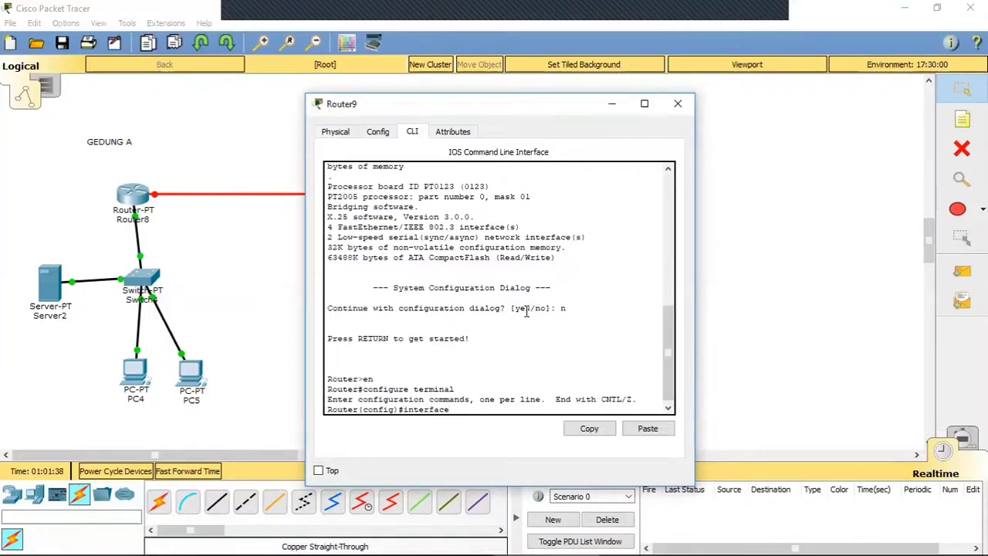
{"action": "type", "text": " serial2/0"}
{"action": "key", "text": "Return"}
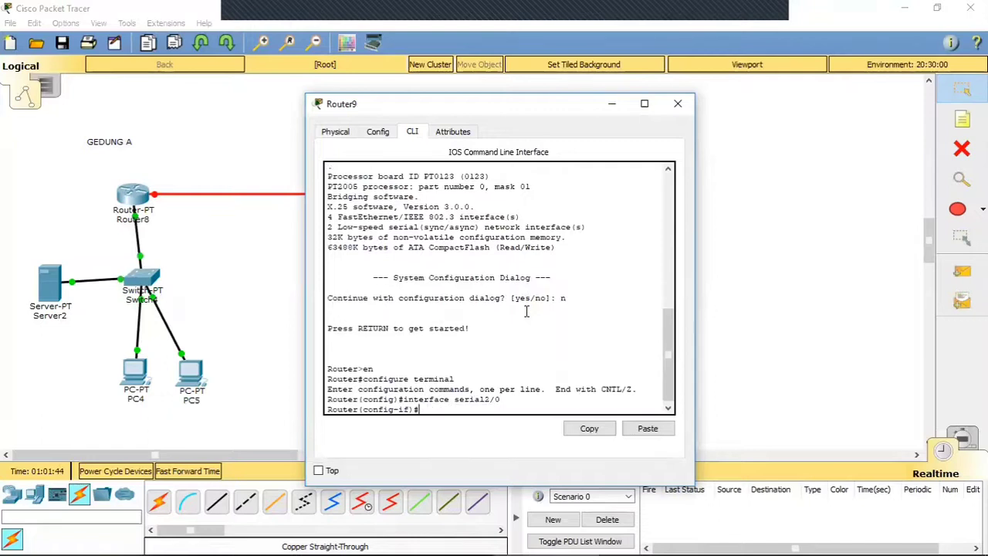
{"action": "type", "text": "clockra"}
{"action": "key", "text": "BackSpace"}
{"action": "key", "text": "BackSpace"}
{"action": "type", "text": "rate 64000"}
{"action": "key", "text": "Return"}
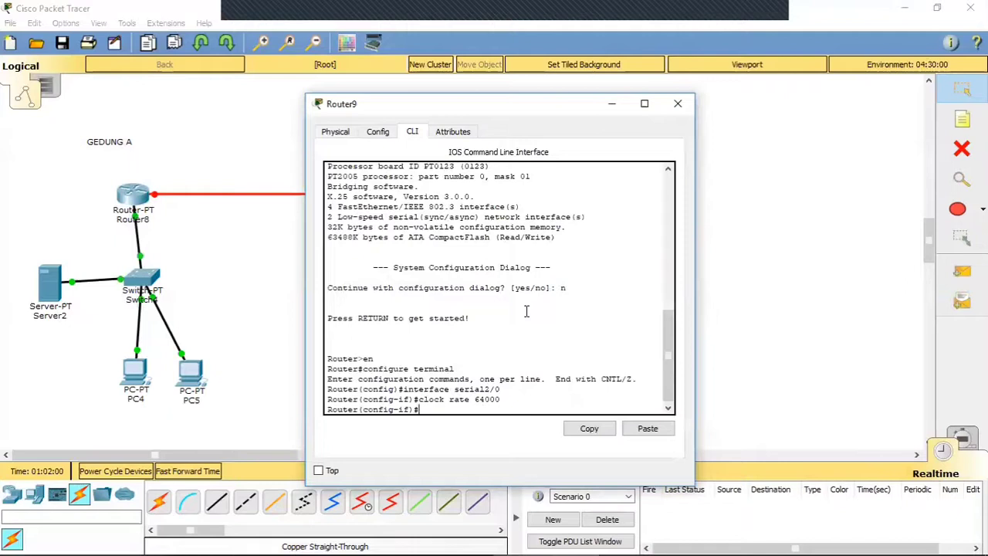
Assign Router9's serial2/0 interface the IP address 192.168.0.2 with subnet mask 255.255.255.0.
{"action": "type", "text": "ip address 192.168."}
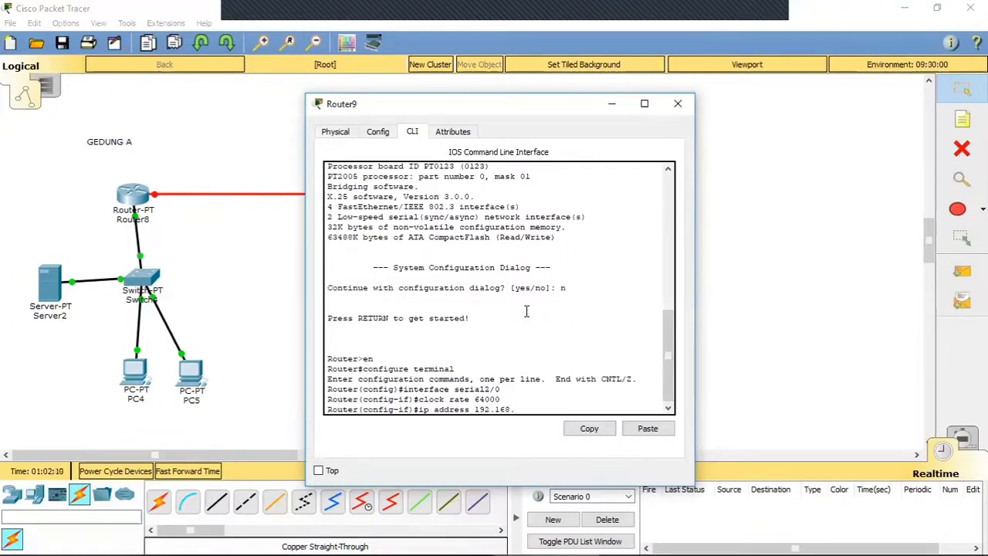
{"action": "type", "text": "0.2"}
{"action": "type", "text": "25"}
{"action": "key", "text": "BackSpace"}
{"action": "key", "text": "BackSpace"}
{"action": "key", "text": "BackSpace"}
{"action": "key", "text": "BackSpace"}
{"action": "type", "text": "2 255.255.255.0"}
{"action": "key", "text": "Return"}
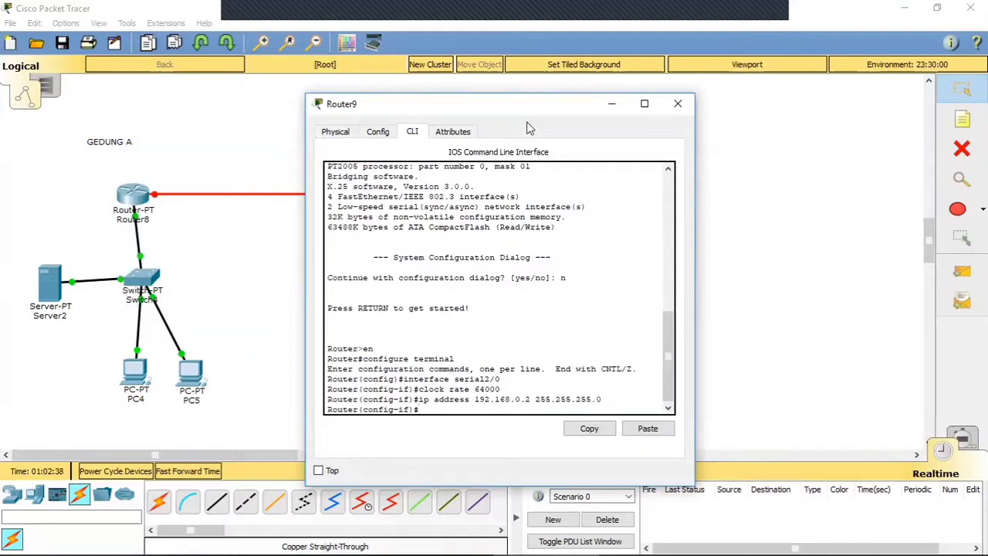
Move Router9's window aside to uncover the topology, enable the serial2/0 interface, and exit its configuration.
{"action": "left_click_drag", "start_coordinate": [544, 103], "coordinate": [789, 92]}
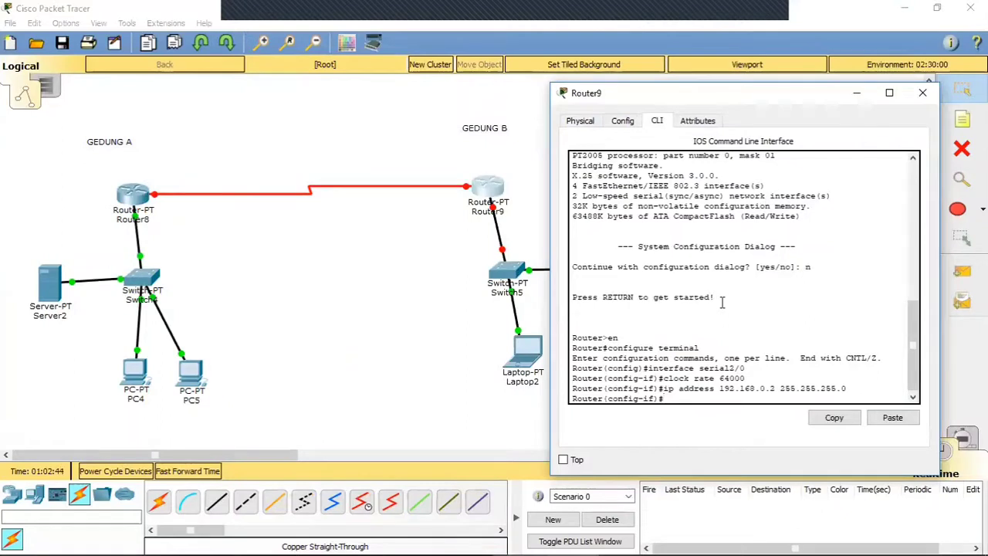
{"action": "type", "text": "no sh"}
{"action": "key", "text": "Return"}
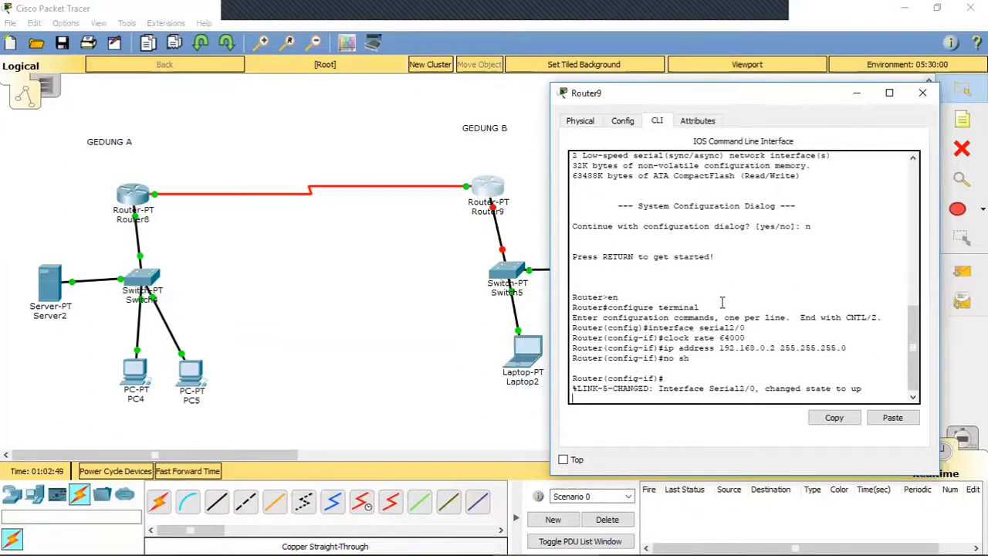
{"action": "key", "text": "Return"}
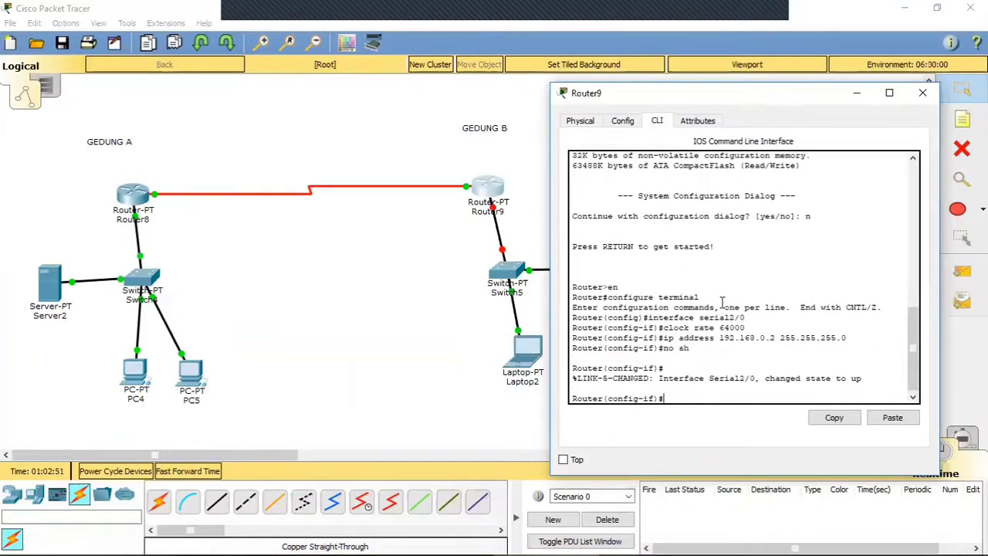
{"action": "type", "text": "exit"}
{"action": "key", "text": "Return"}
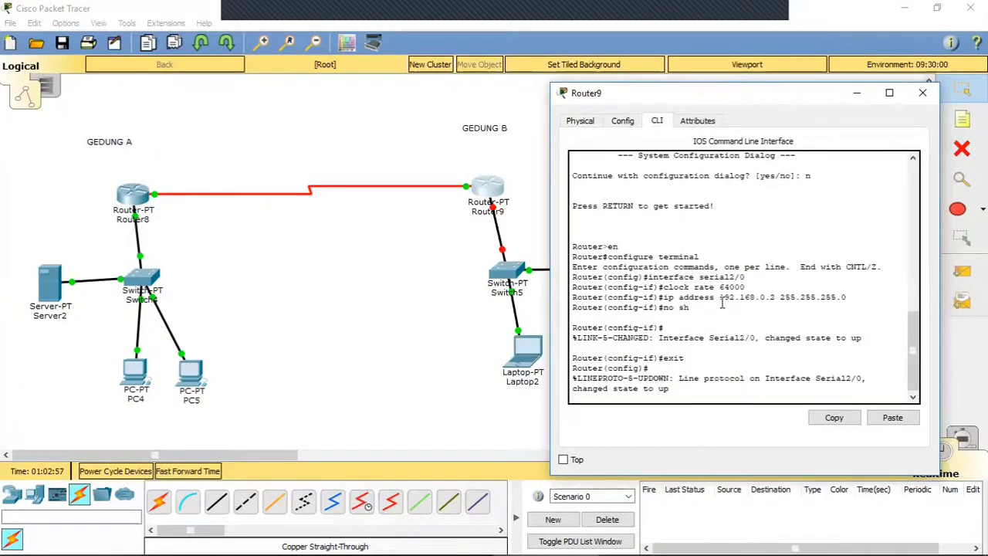
{"action": "key", "text": "Return"}
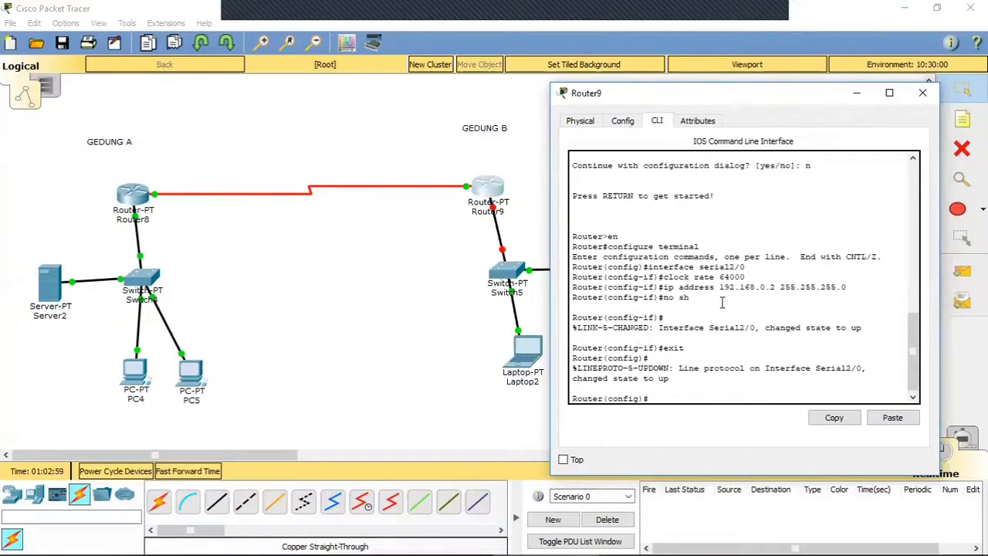
Select Router9's FastEthernet0/0 interface and assign it the IP address 1.1.1.1 with subnet mask 255.0.0.0.
{"action": "type", "text": "inte"}
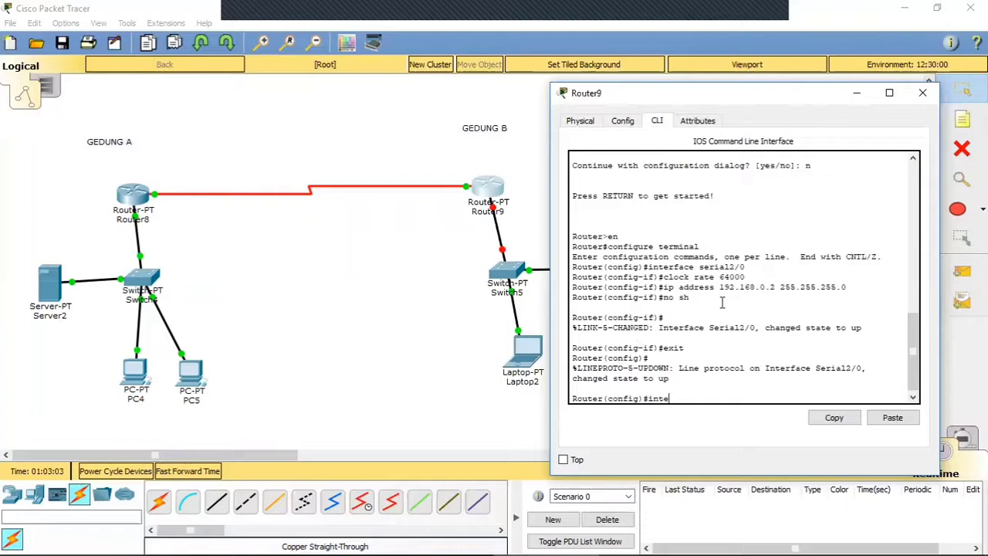
{"action": "type", "text": "rface FastEt"}
{"action": "type", "text": "hernet"}
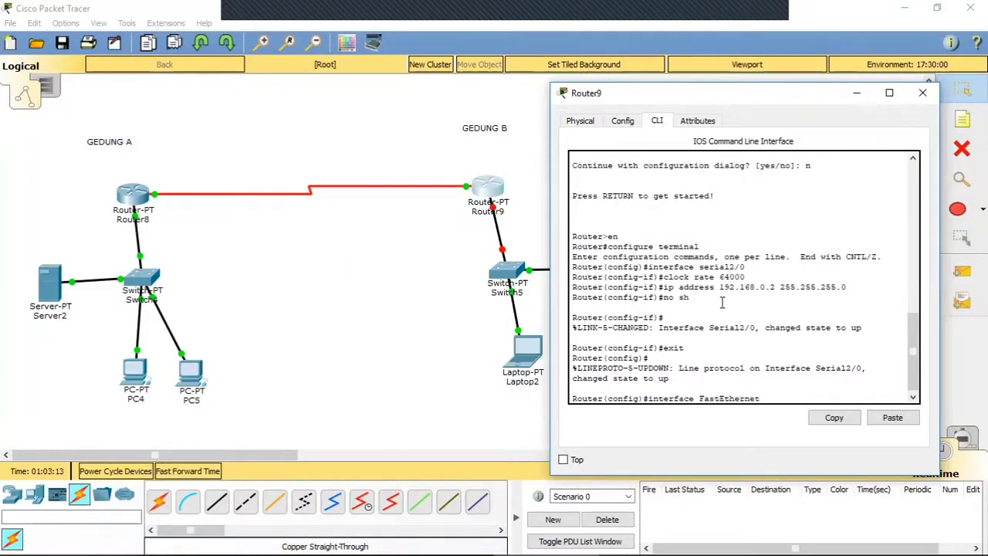
{"action": "type", "text": "0/0"}
{"action": "key", "text": "Return"}
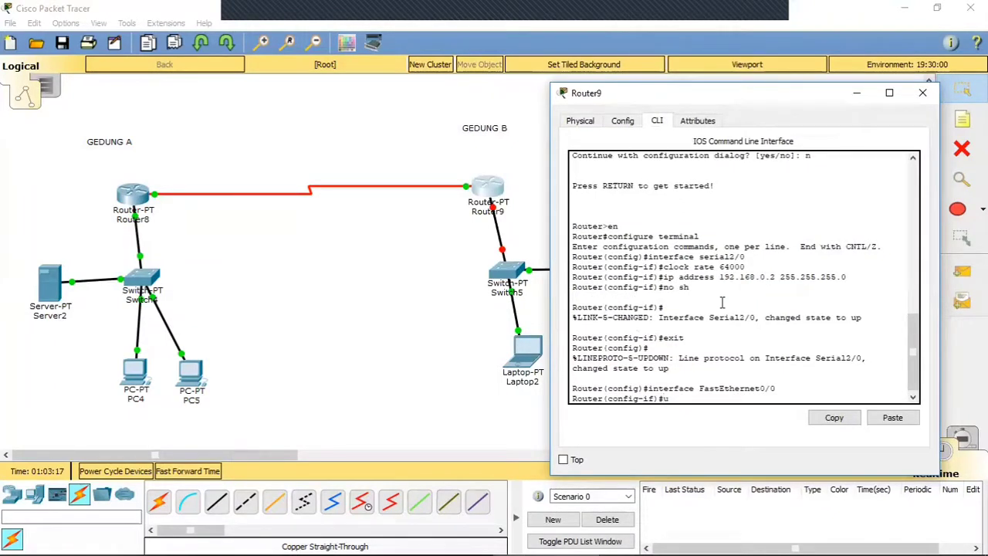
{"action": "type", "text": "u"}
{"action": "key", "text": "BackSpace"}
{"action": "type", "text": "ip address 1"}
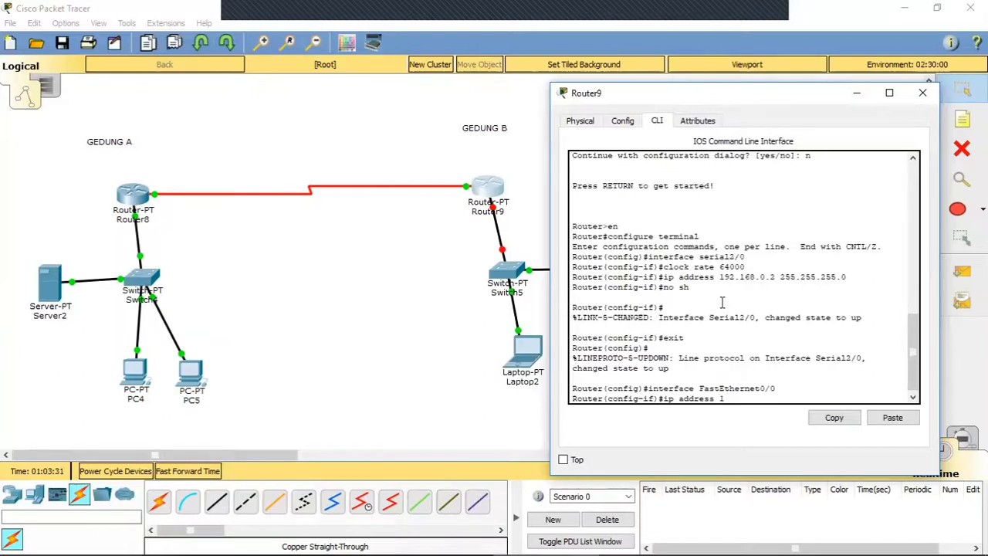
{"action": "type", "text": ".1.1.1 255.0.0.0"}
{"action": "key", "text": "Return"}
Enable Router9's FastEthernet0/0 interface and exit its interface configuration.
{"action": "type", "text": "no "}
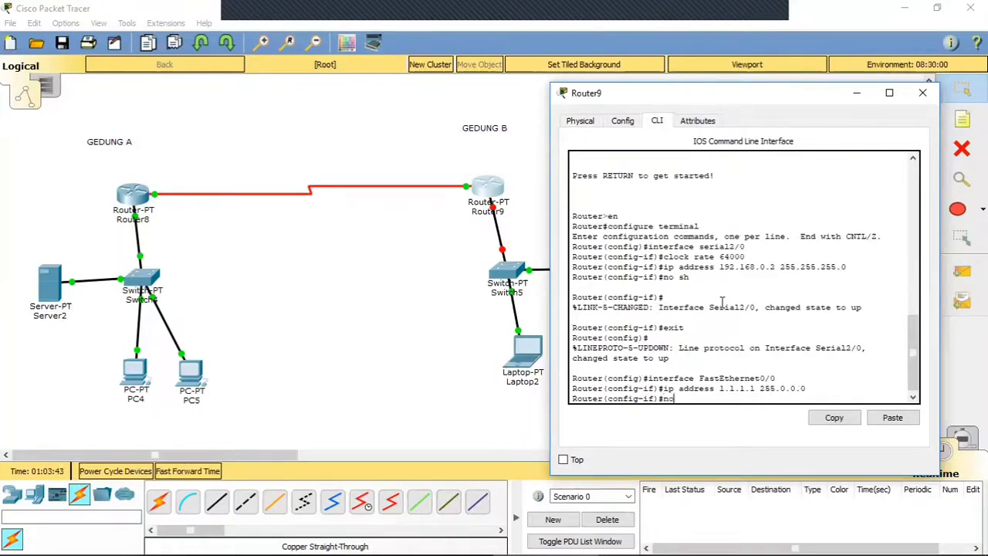
{"action": "type", "text": "sh"}
{"action": "key", "text": "Return"}
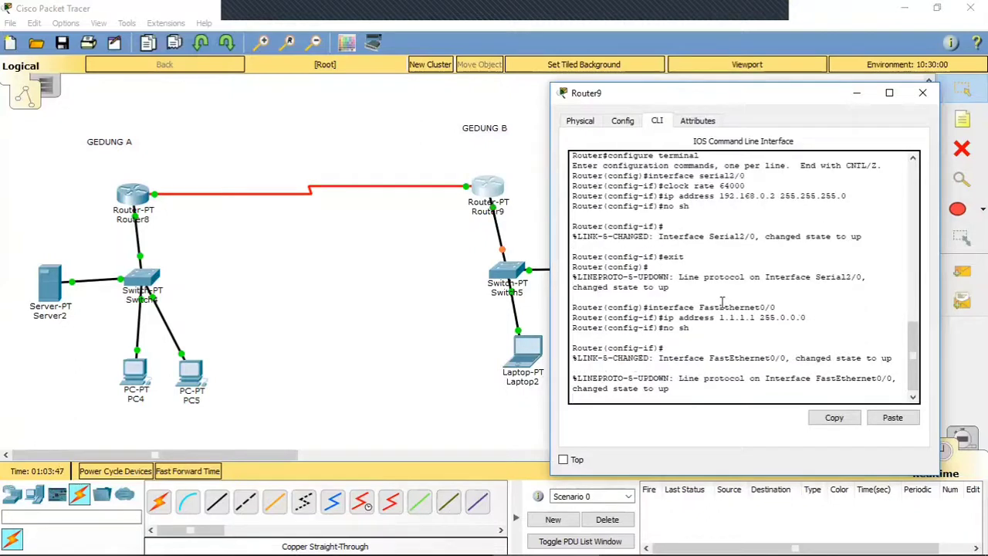
{"action": "key", "text": "Return"}
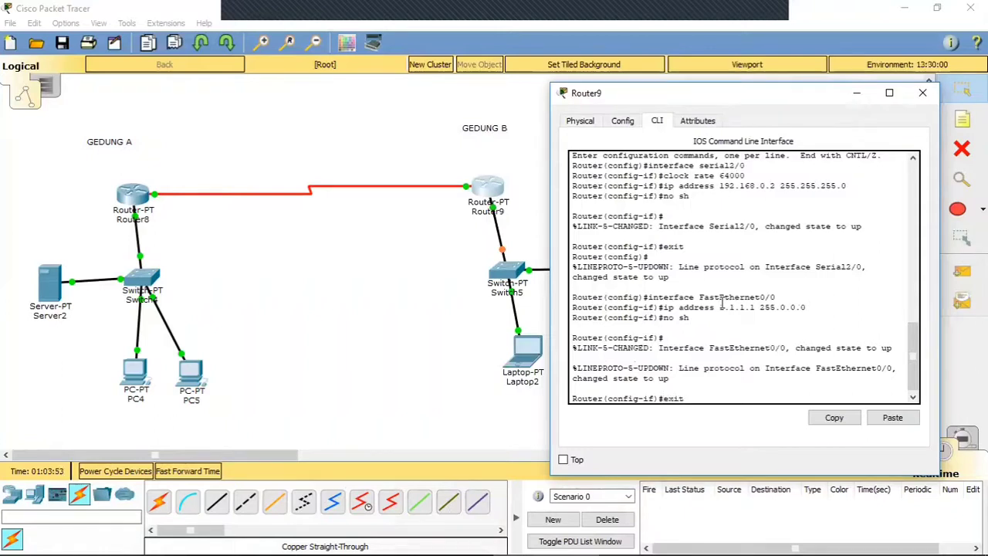
{"action": "key", "text": "Return"}
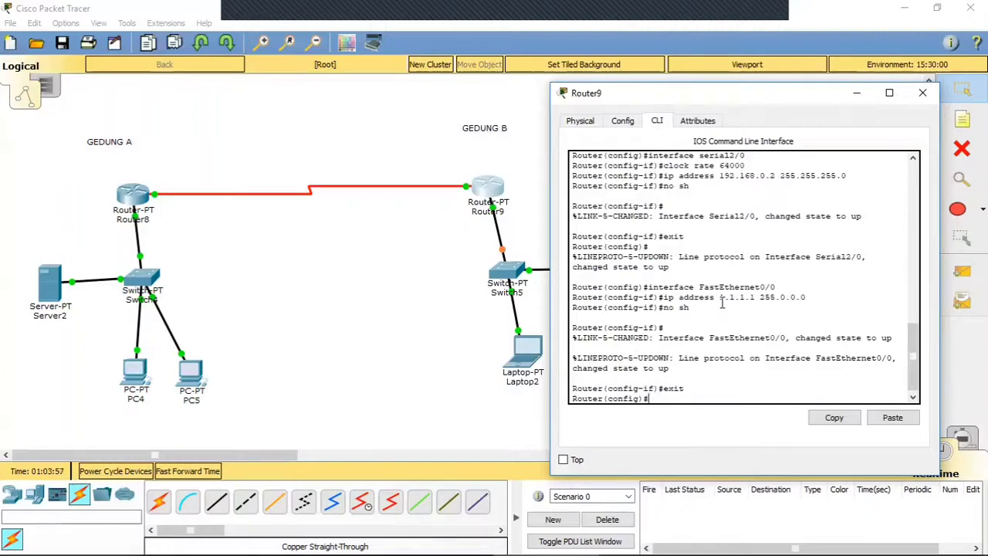
Start RIP routing on Router9 and add the network 192.168.0.0 to it.
{"action": "type", "text": "router rip"}
{"action": "key", "text": "Return"}
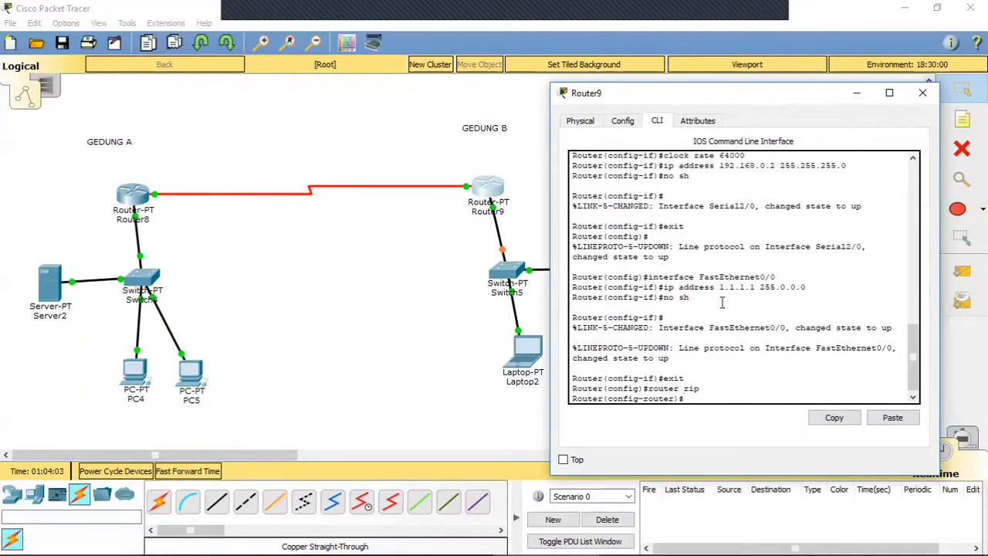
{"action": "type", "text": "network 192.168.0.0"}
{"action": "key", "text": "Return"}
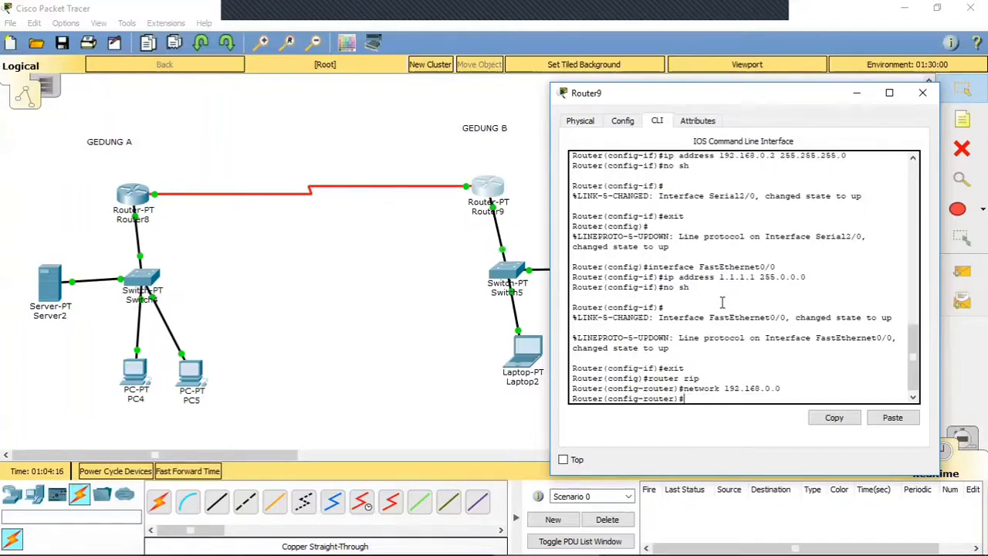
Add the network 1.0.0.0 to Router9's RIP configuration, exit RIP configuration, and close the router's window.
{"action": "key", "text": "Up"}
{"action": "key", "text": "BackSpace"}
{"action": "key", "text": "BackSpace"}
{"action": "key", "text": "BackSpace"}
{"action": "key", "text": "BackSpace"}
{"action": "key", "text": "BackSpace"}
{"action": "key", "text": "BackSpace"}
{"action": "key", "text": "BackSpace"}
{"action": "key", "text": "BackSpace"}
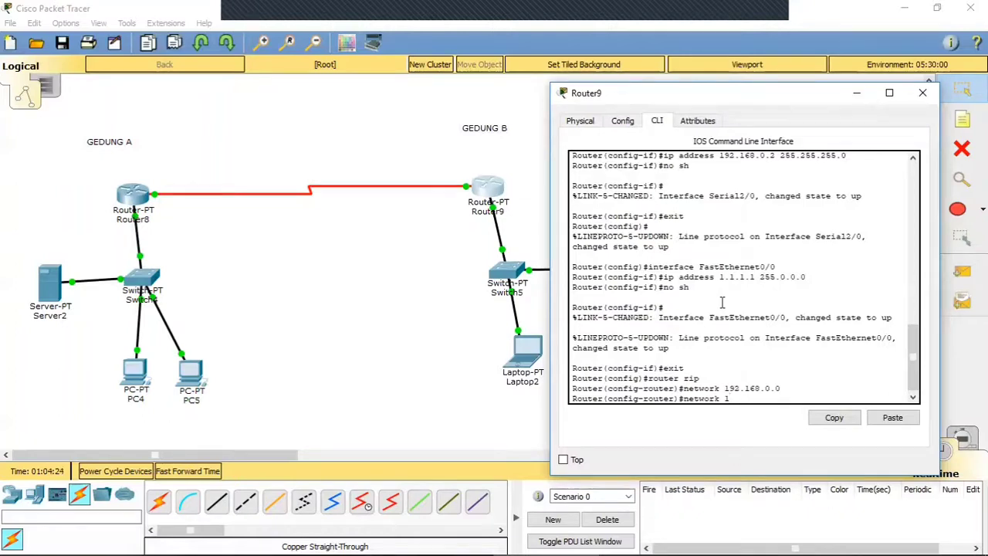
{"action": "type", "text": ".0.0.0"}
{"action": "key", "text": "Return"}
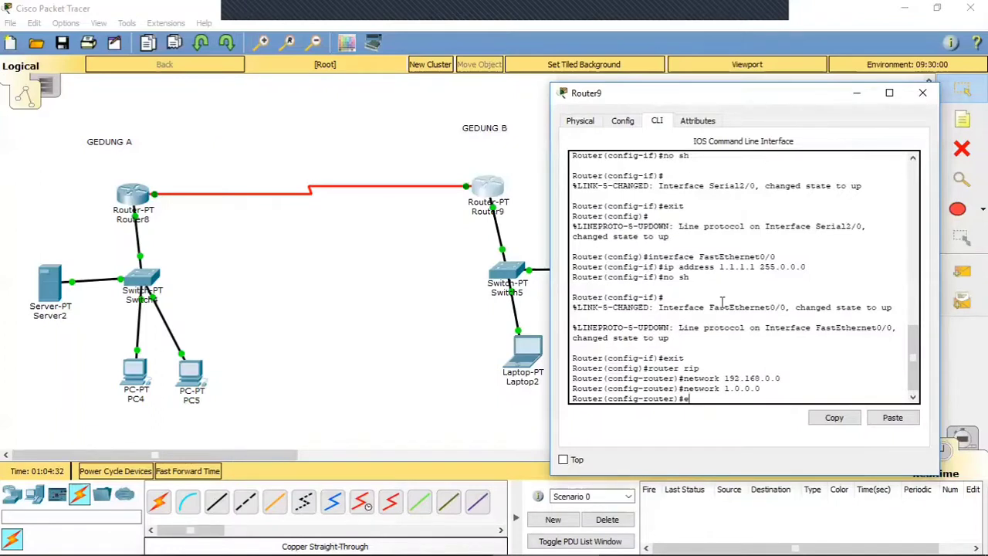
{"action": "type", "text": "exit"}
{"action": "key", "text": "Return"}
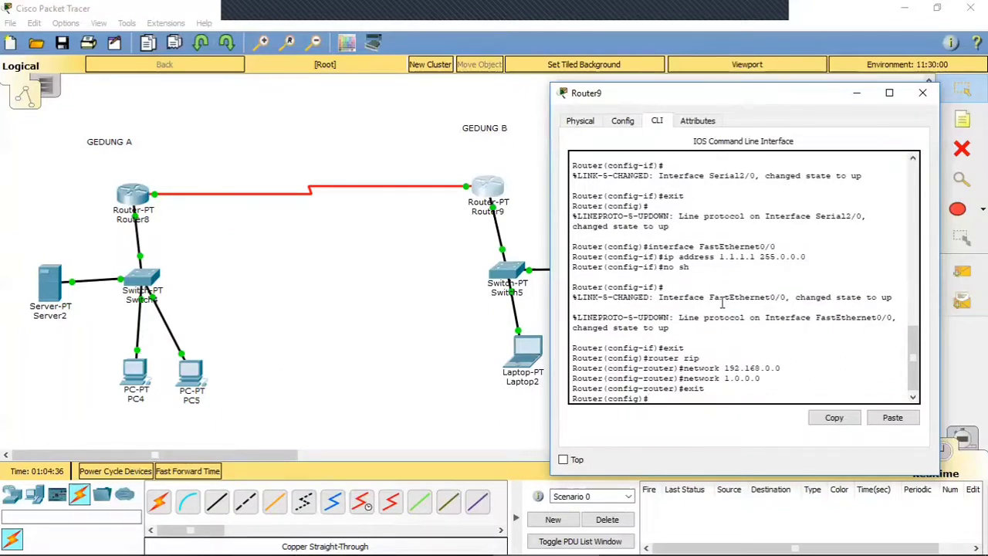
{"action": "left_click", "coordinate": [921, 94]}
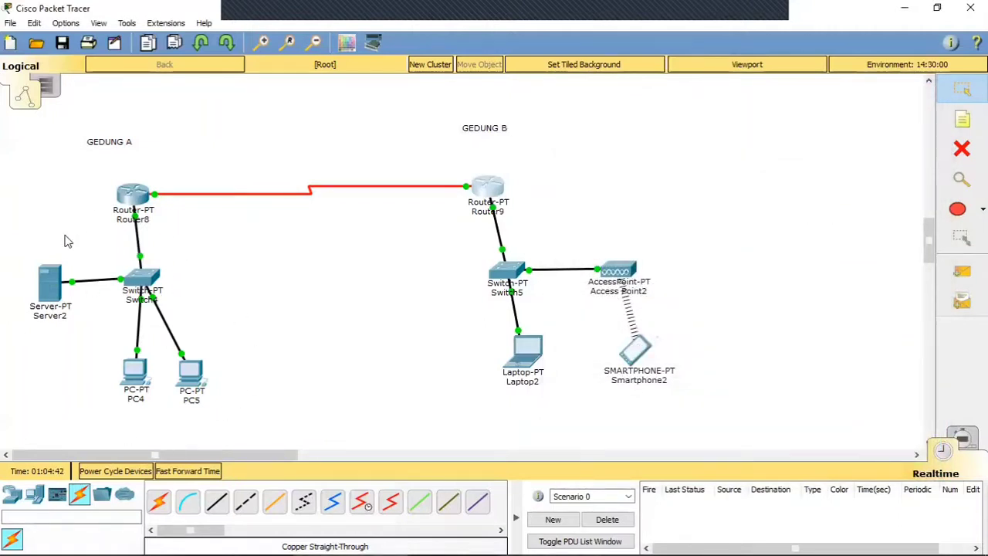
Open Server2's IP configuration and set the static IP address 192.168.1.2 with subnet mask 255.255.255.0.
{"action": "left_click", "coordinate": [49, 287]}
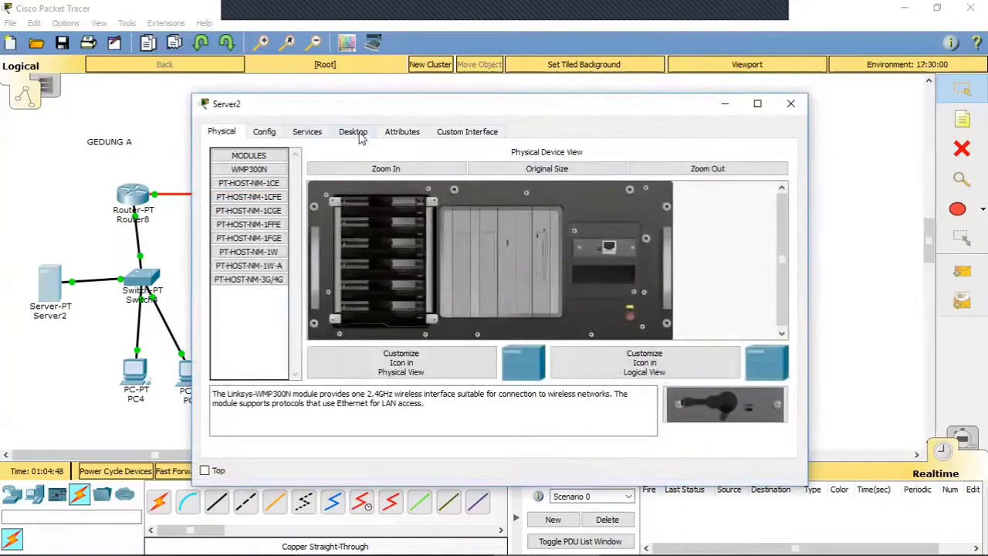
{"action": "left_click", "coordinate": [358, 136]}
{"action": "left_click", "coordinate": [273, 219]}
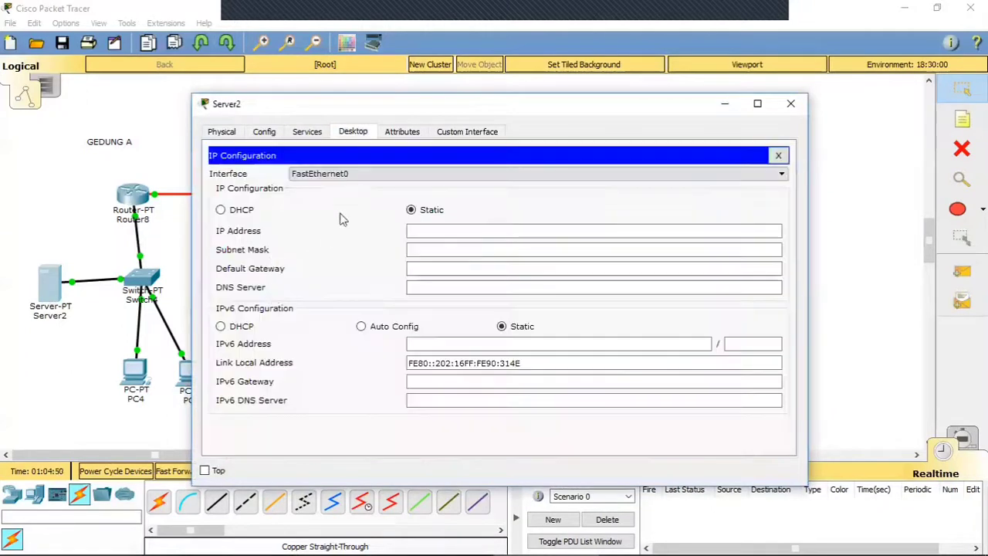
{"action": "left_click", "coordinate": [426, 230]}
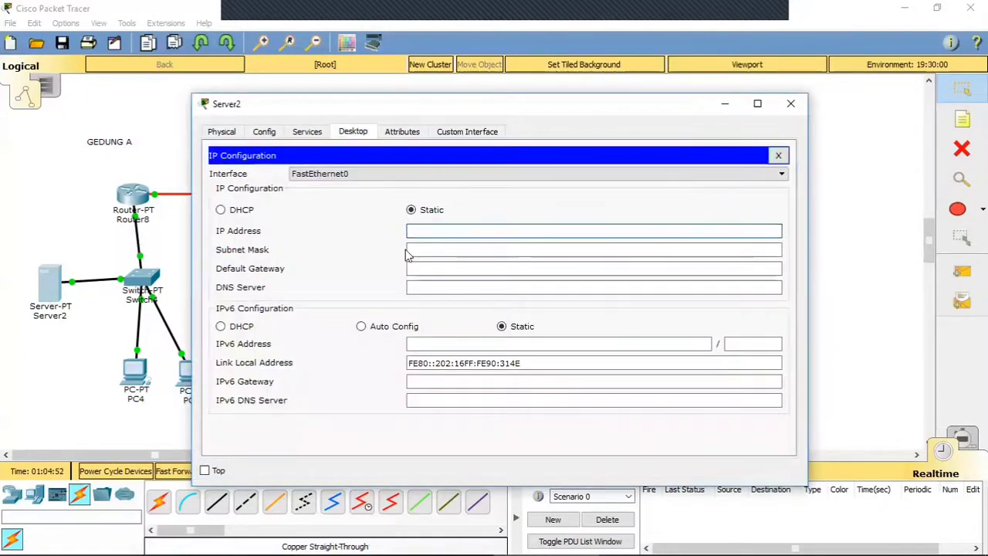
{"action": "type", "text": "192."}
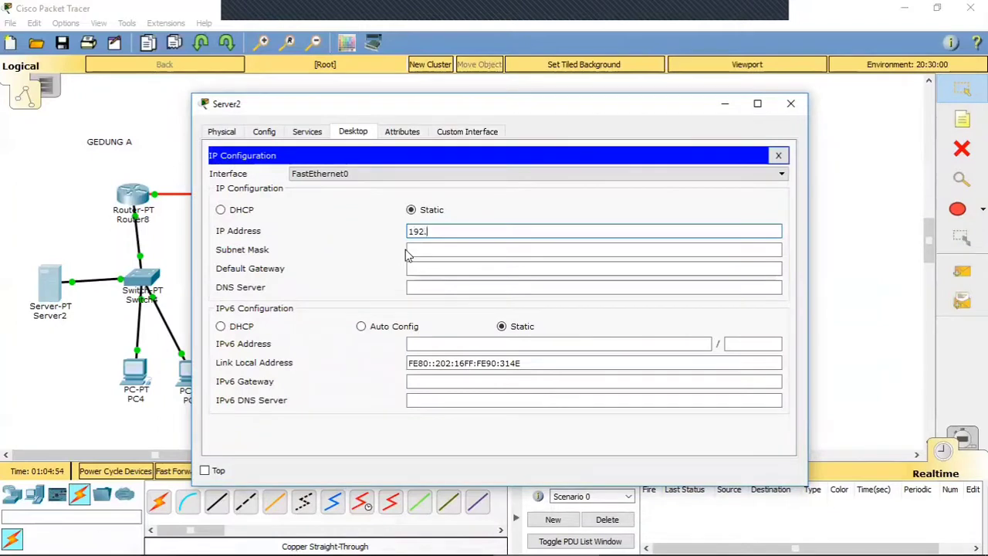
{"action": "type", "text": "168.1.2"}
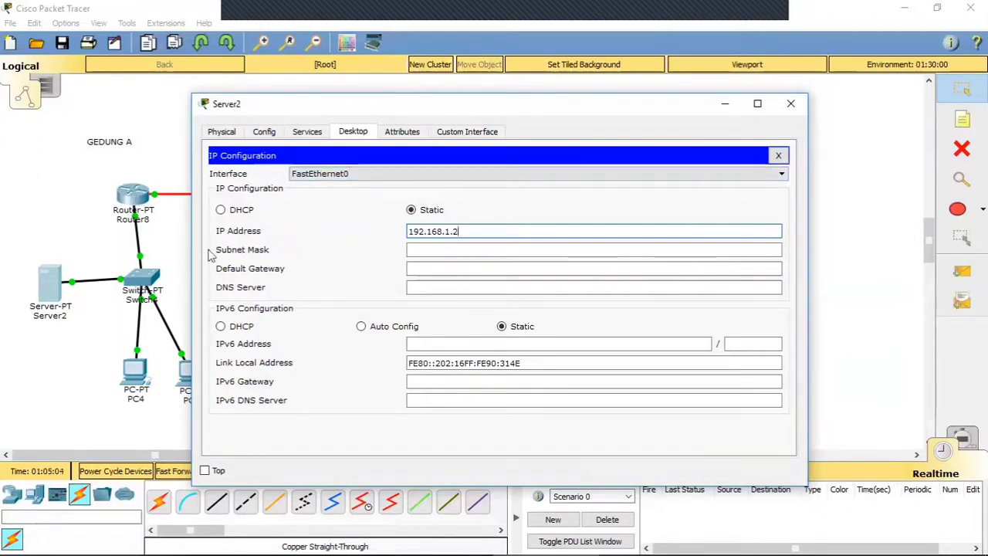
{"action": "left_click", "coordinate": [477, 249]}
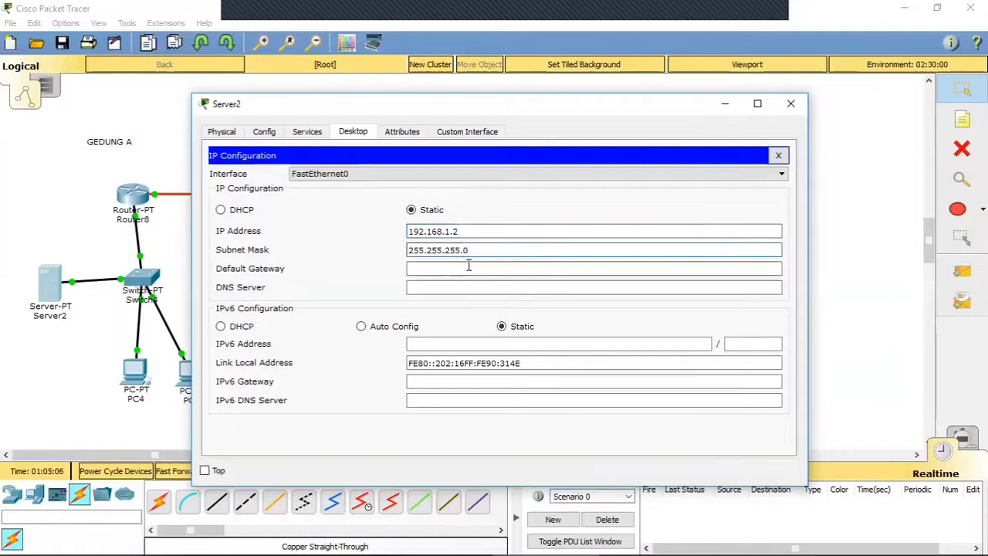
Set Server2's default gateway to 192.168.1.1.
{"action": "left_click", "coordinate": [466, 267]}
{"action": "type", "text": "192"}
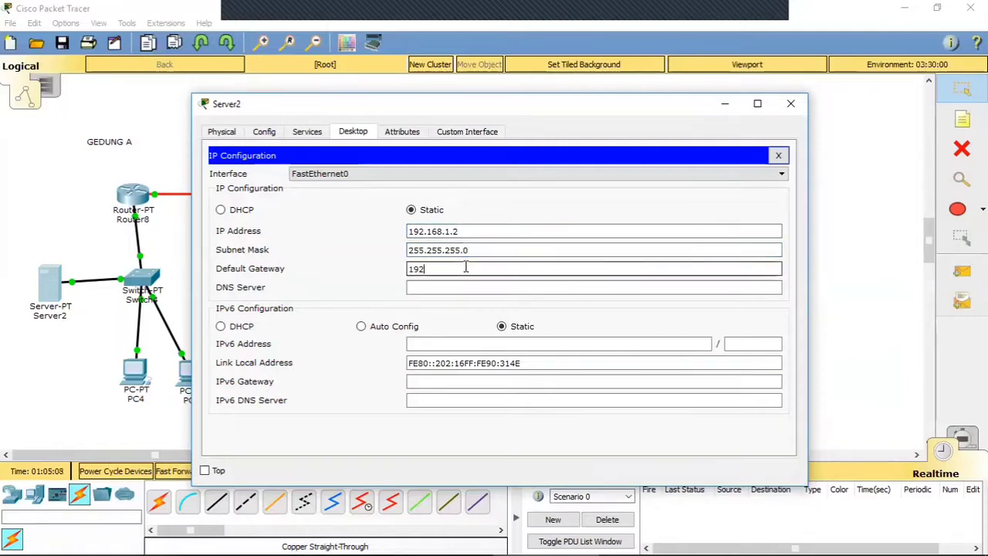
{"action": "type", "text": ".168.1"}
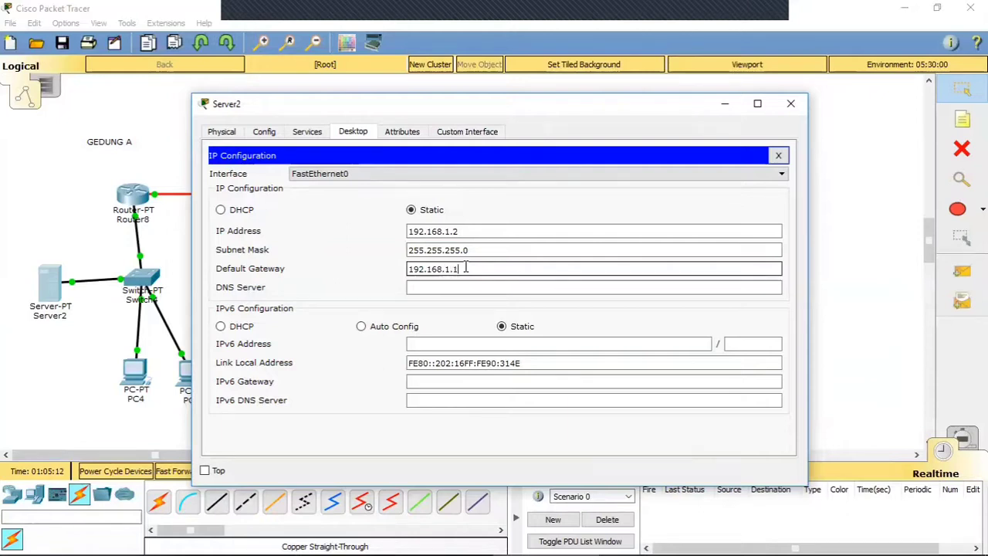
{"action": "type", "text": ".1"}
Set Server2's DNS server address to 192.168.1.2.
{"action": "triple_click", "coordinate": [466, 267]}
{"action": "key", "text": "ctrl+c"}
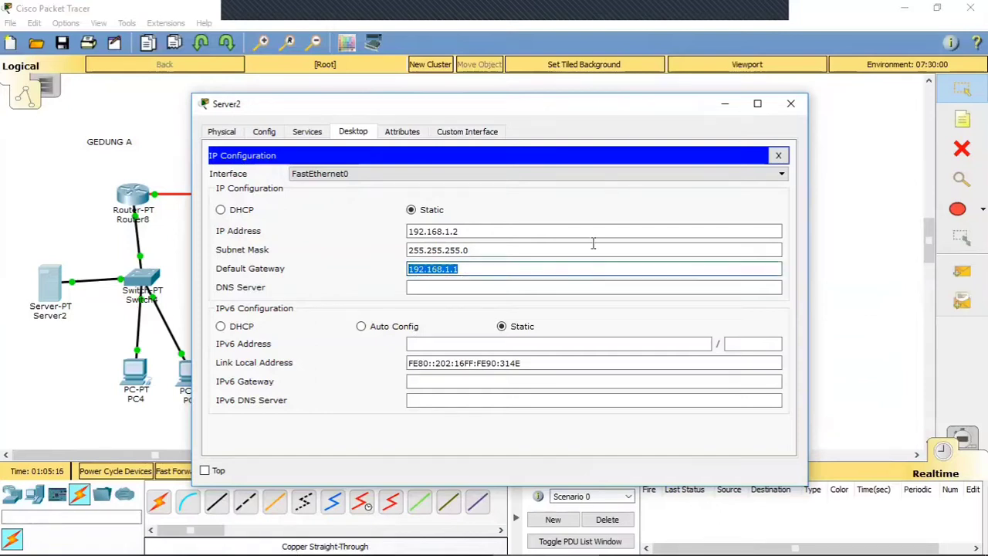
{"action": "left_click", "coordinate": [585, 269]}
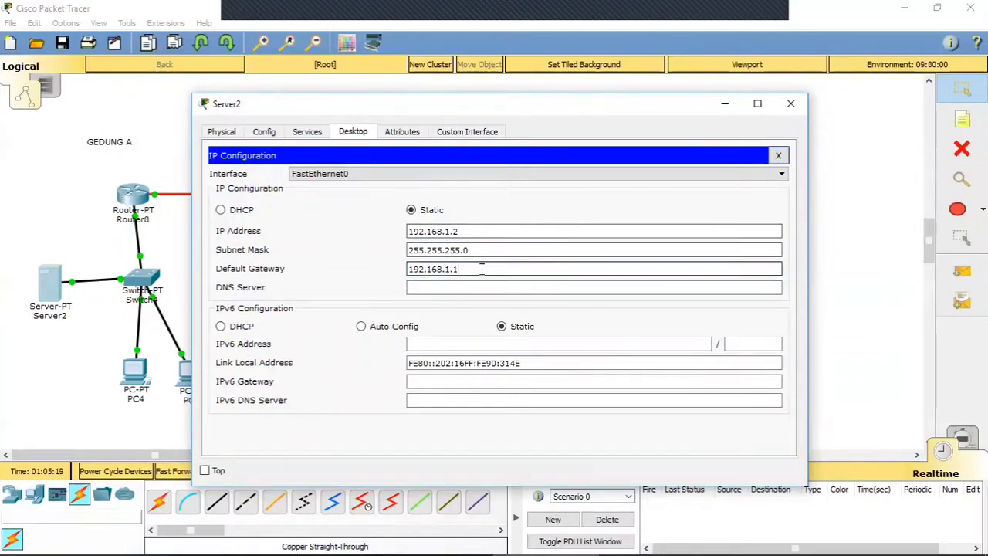
{"action": "left_click", "coordinate": [464, 284]}
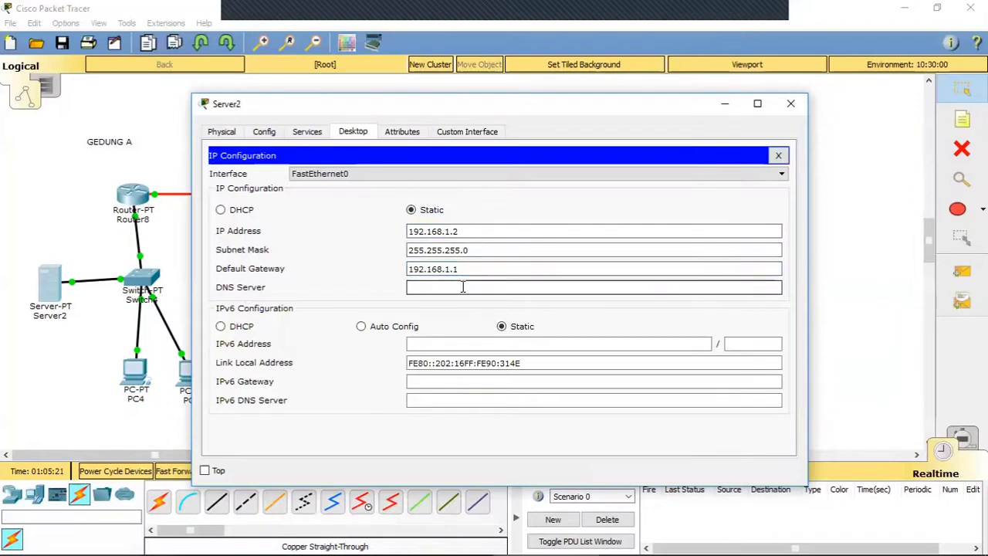
{"action": "key", "text": "ctrl+v"}
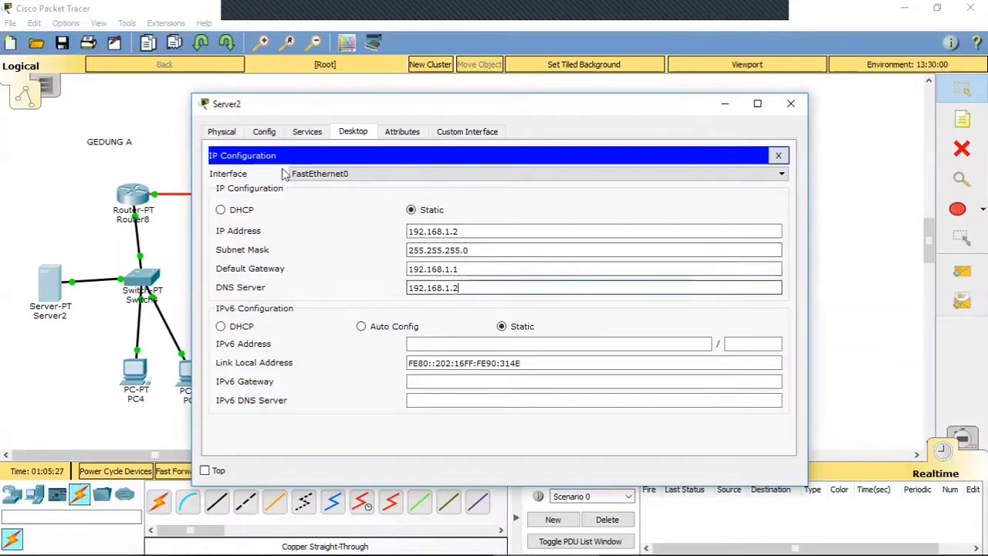
Turn on Server2's DHCP service and set the default gateway of serverPool to 192.168.1.1.
{"action": "left_click", "coordinate": [319, 135]}
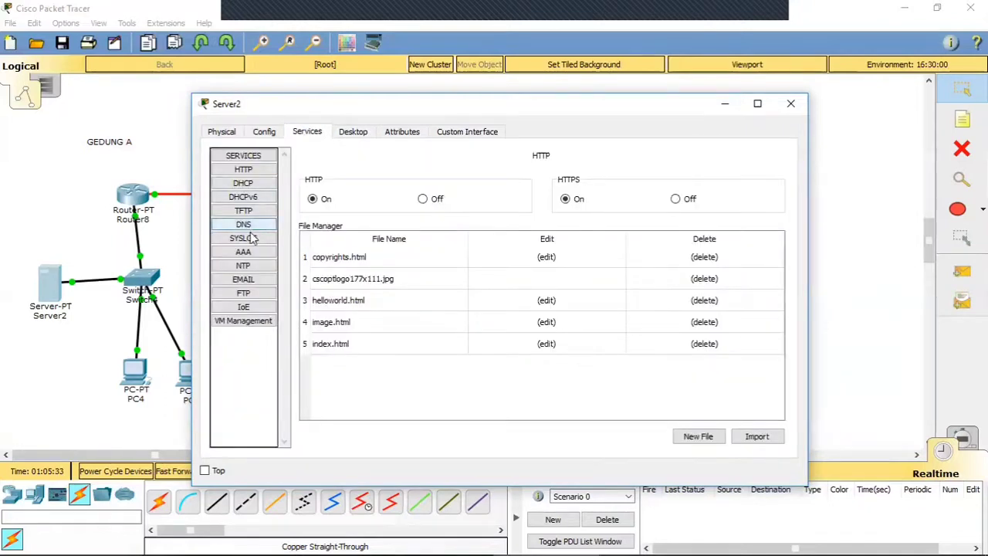
{"action": "left_click", "coordinate": [252, 183]}
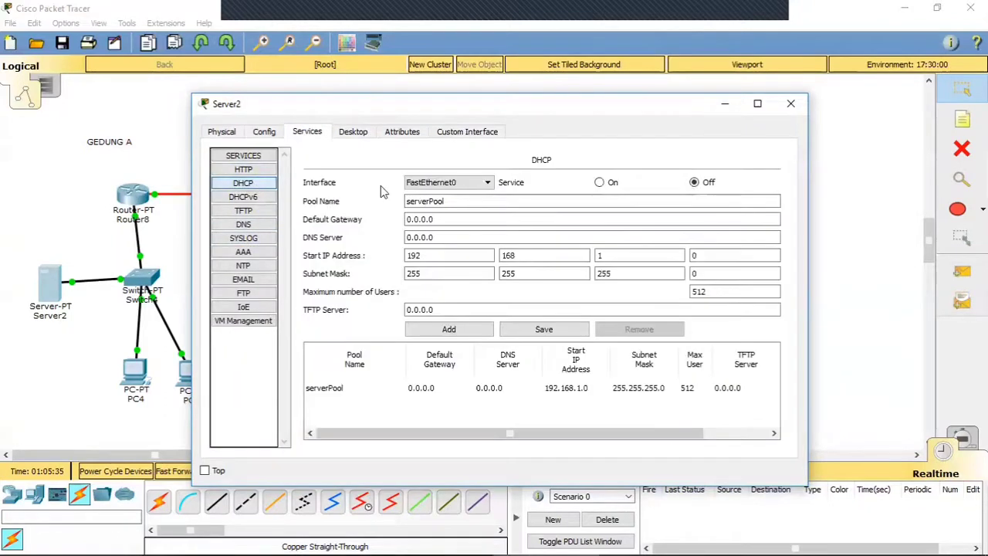
{"action": "left_click", "coordinate": [600, 182]}
{"action": "left_click_drag", "start_coordinate": [546, 112], "coordinate": [578, 110]}
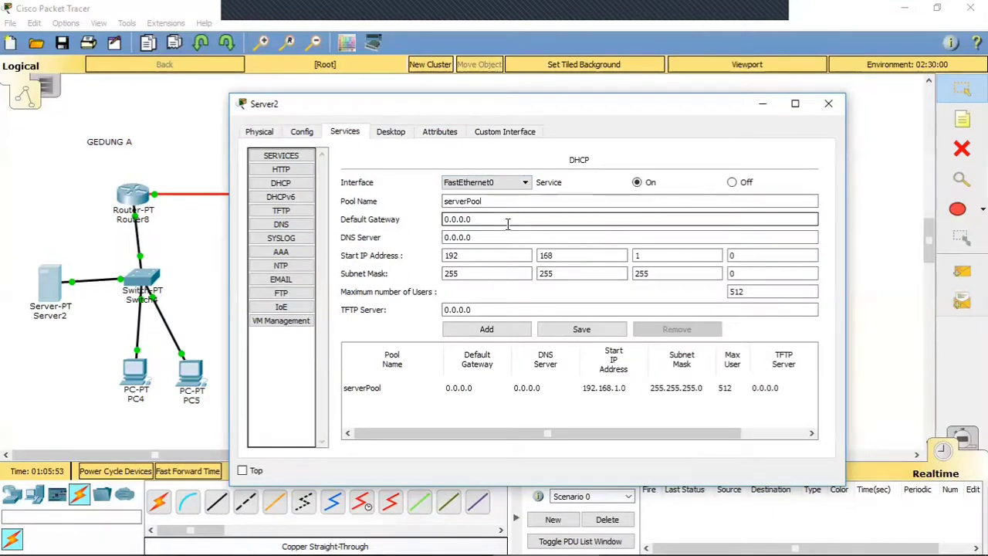
{"action": "left_click_drag", "start_coordinate": [494, 221], "coordinate": [406, 216]}
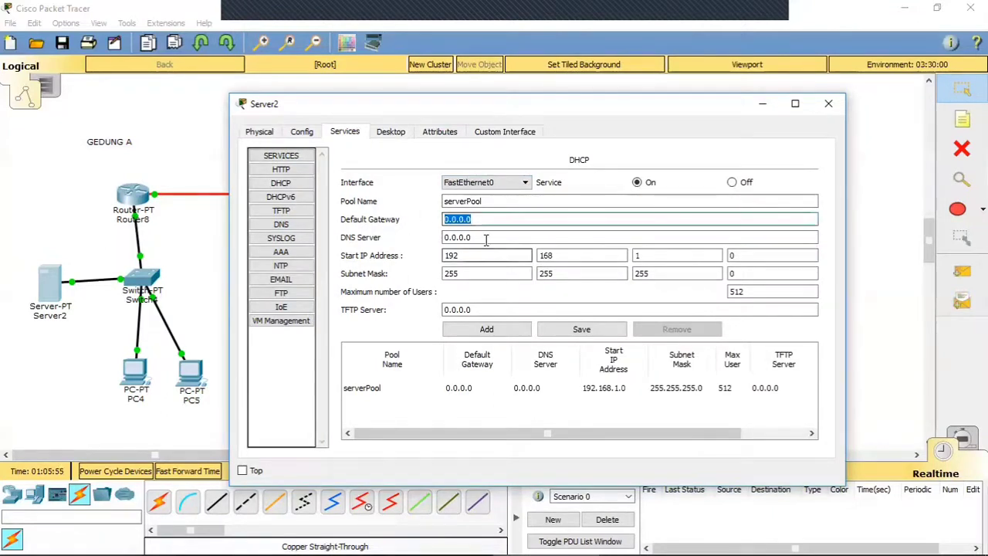
{"action": "type", "text": "192.168.1.1"}
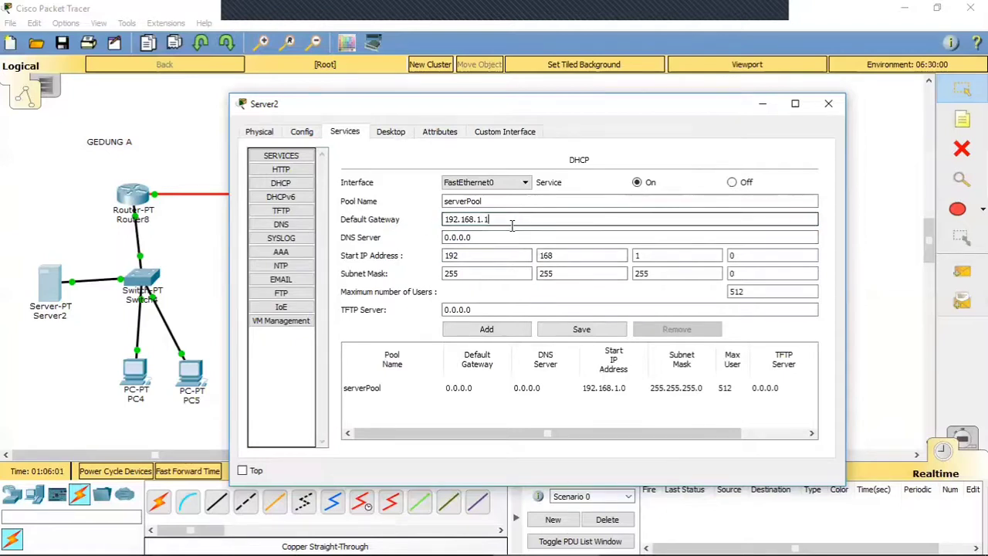
Set serverPool's DNS server to 192.168.1.2, save the pool, and close Server2's window.
{"action": "left_click_drag", "start_coordinate": [491, 237], "coordinate": [427, 241]}
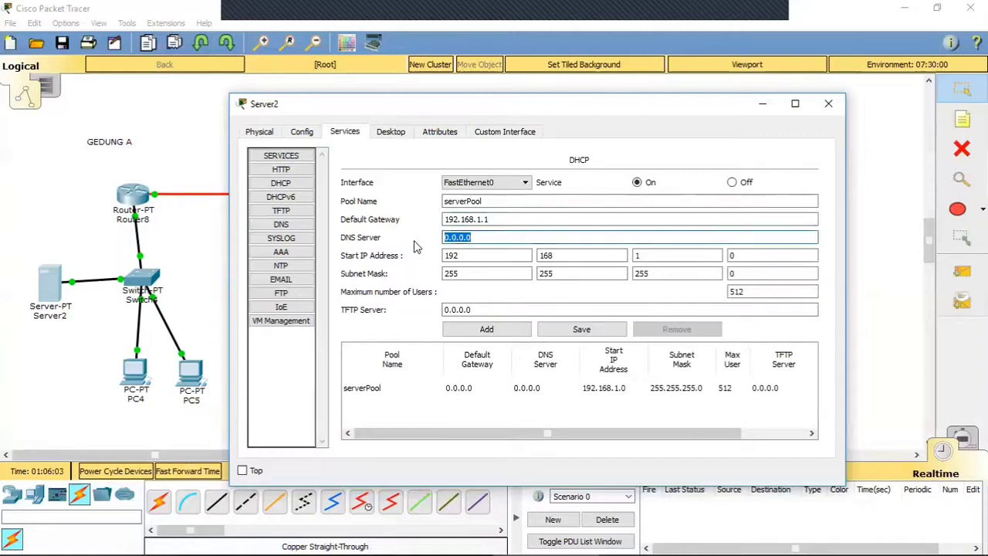
{"action": "key", "text": "ctrl+v"}
{"action": "key", "text": "BackSpace"}
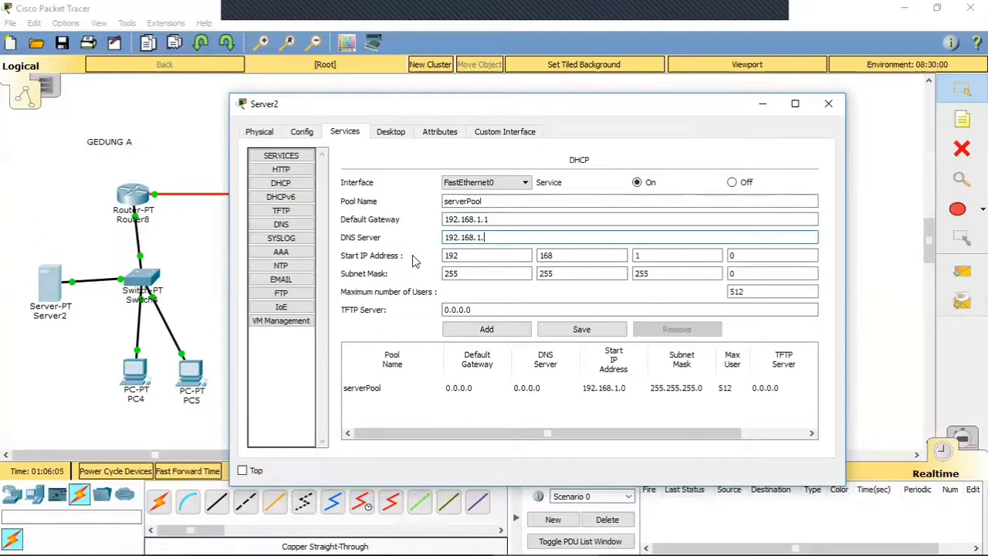
{"action": "type", "text": "2"}
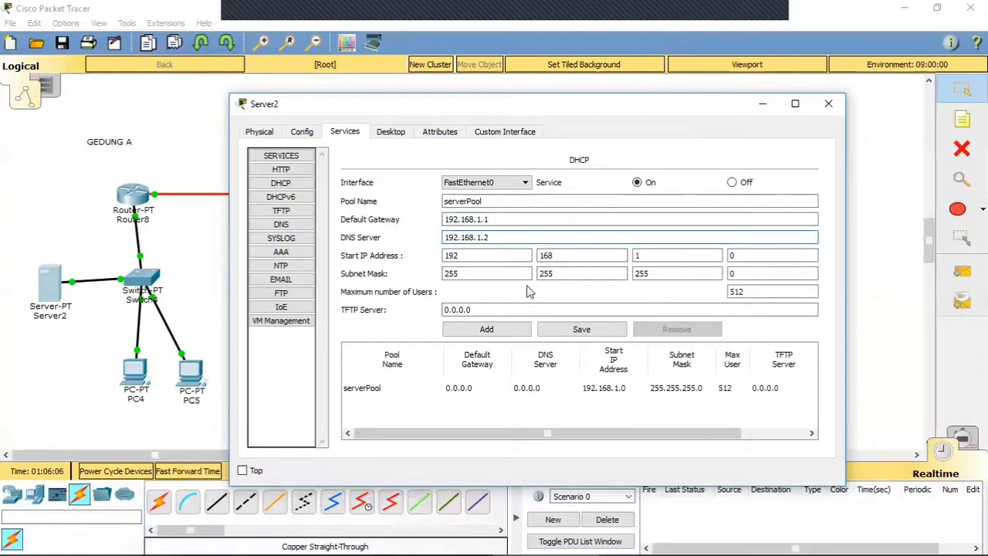
{"action": "left_click", "coordinate": [581, 329]}
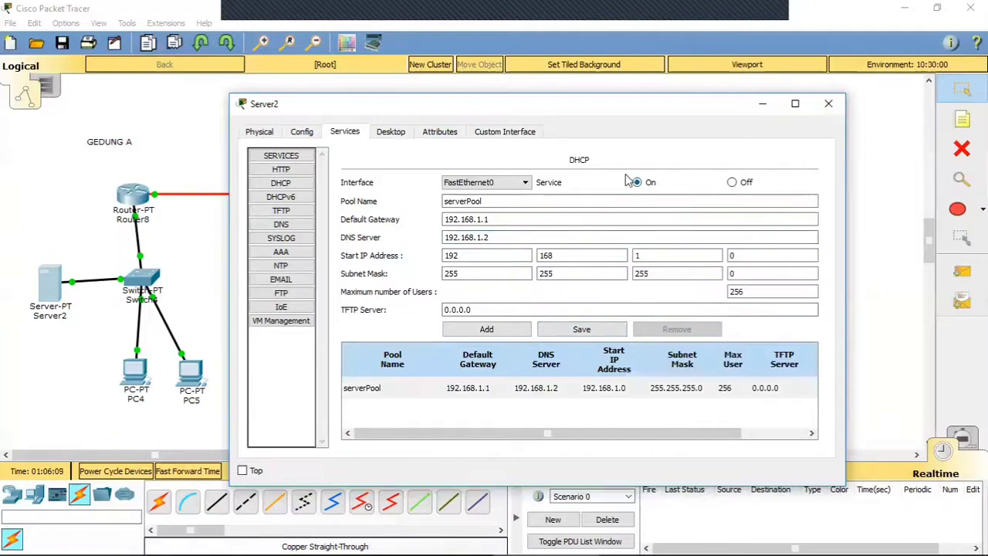
{"action": "left_click", "coordinate": [837, 108]}
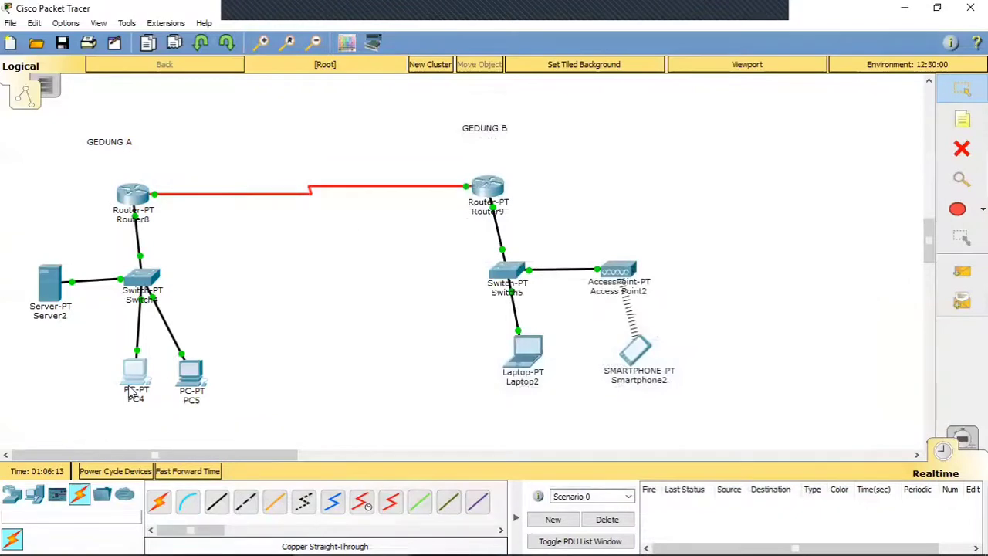
Open PC4's IP configuration and switch its IPv4 addressing to DHCP.
{"action": "left_click", "coordinate": [136, 378]}
{"action": "left_click", "coordinate": [307, 132]}
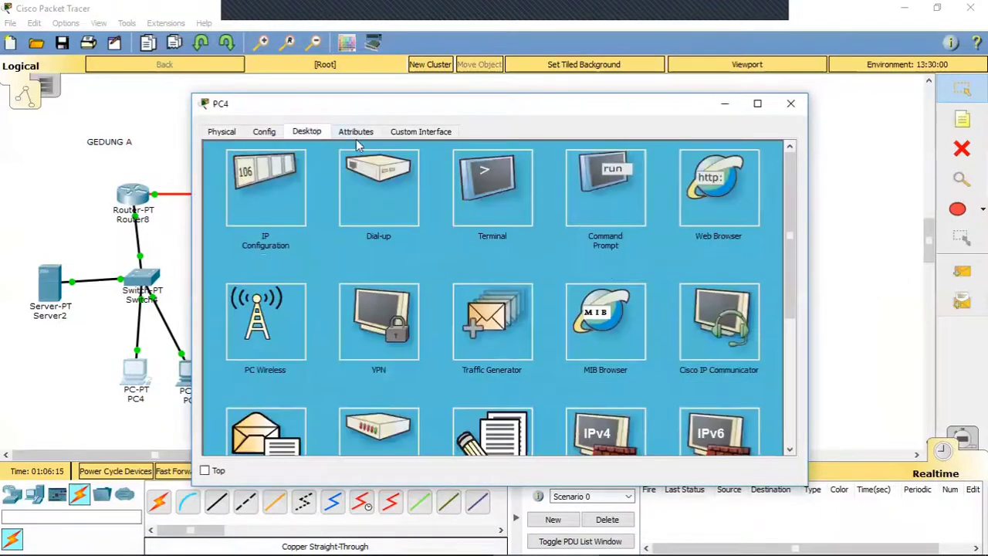
{"action": "left_click", "coordinate": [280, 198]}
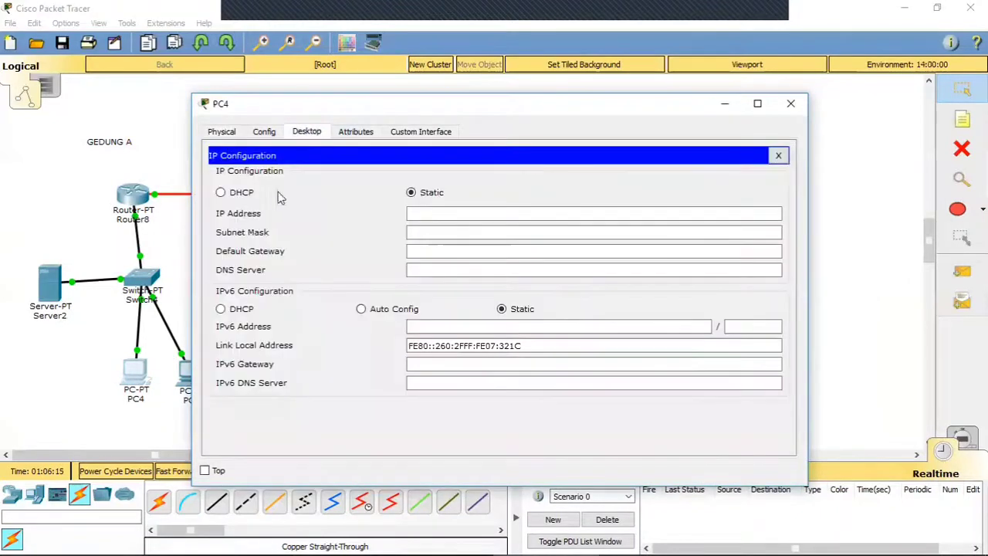
{"action": "left_click", "coordinate": [476, 233]}
{"action": "left_click", "coordinate": [477, 249]}
{"action": "left_click", "coordinate": [465, 231]}
{"action": "left_click", "coordinate": [463, 214]}
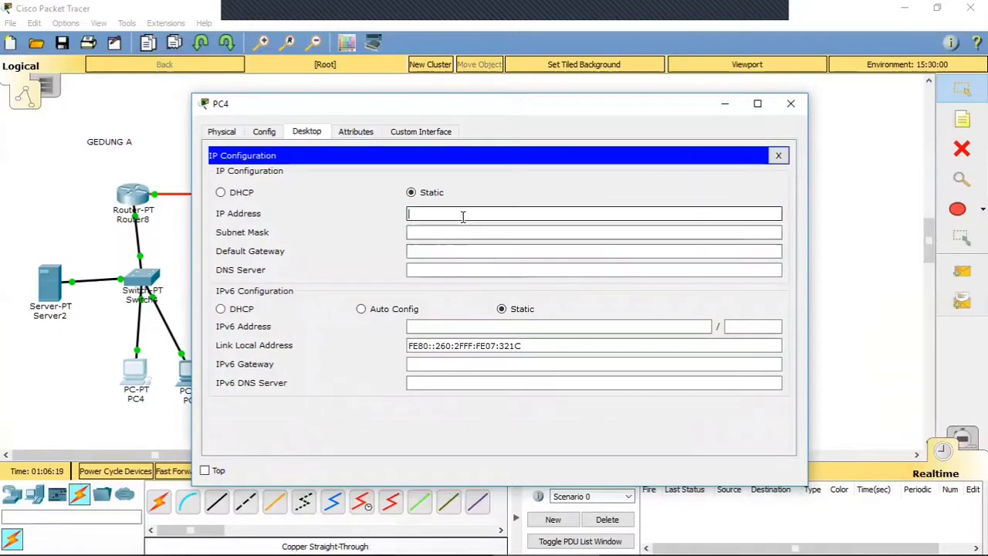
{"action": "left_click", "coordinate": [463, 231]}
{"action": "left_click", "coordinate": [463, 250]}
{"action": "left_click", "coordinate": [463, 267]}
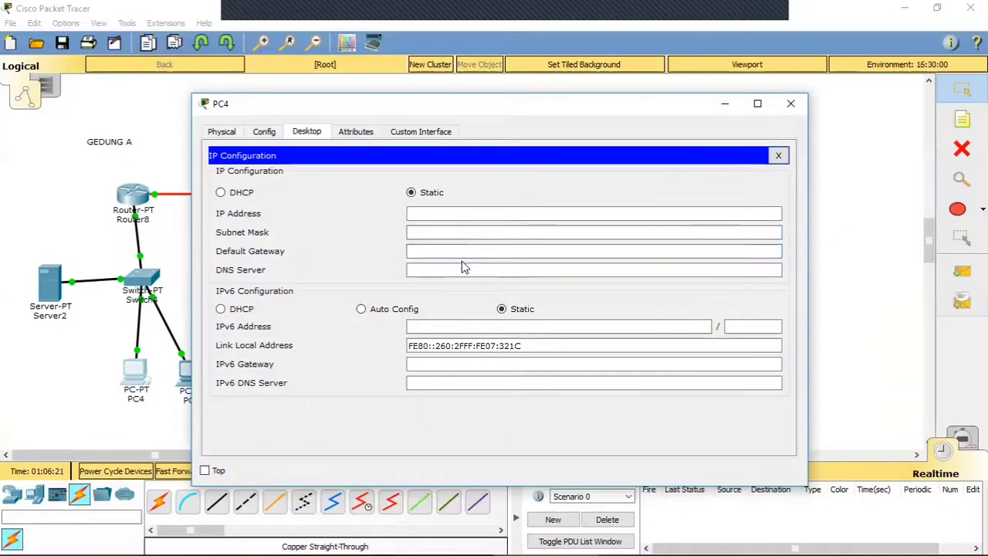
{"action": "left_click", "coordinate": [228, 194]}
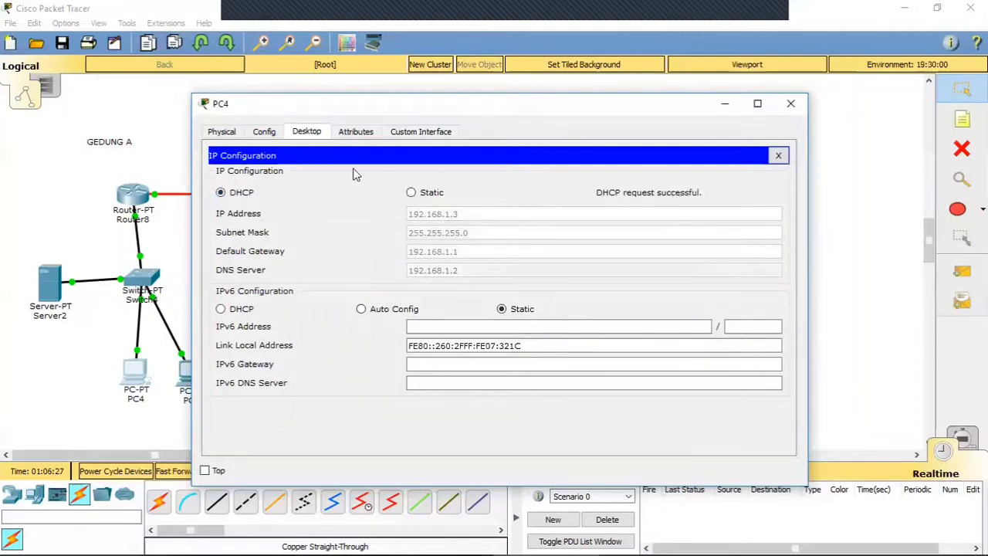
Switch PC5's IPv4 configuration to DHCP and close its window.
{"action": "left_click", "coordinate": [184, 367]}
{"action": "left_click", "coordinate": [305, 132]}
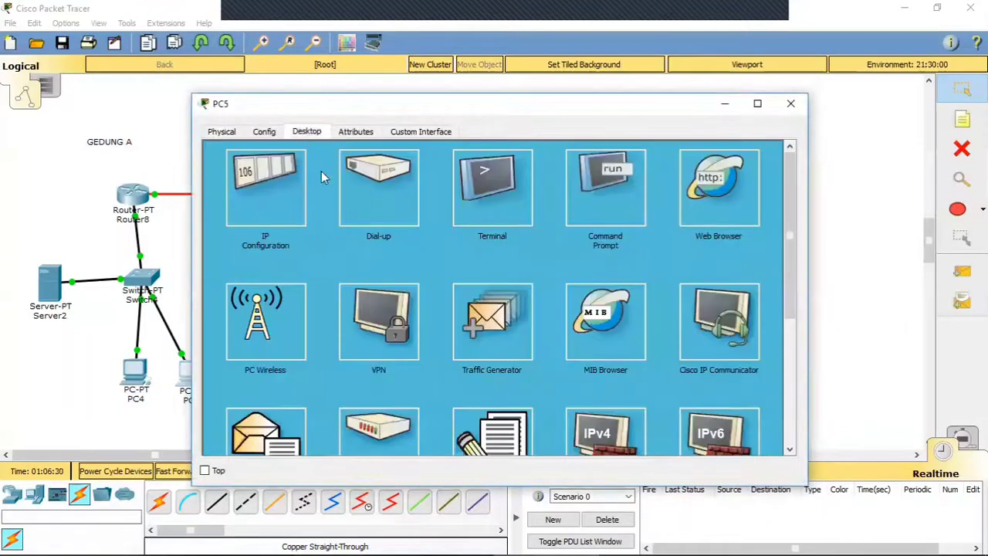
{"action": "left_click", "coordinate": [285, 185]}
{"action": "left_click", "coordinate": [262, 193]}
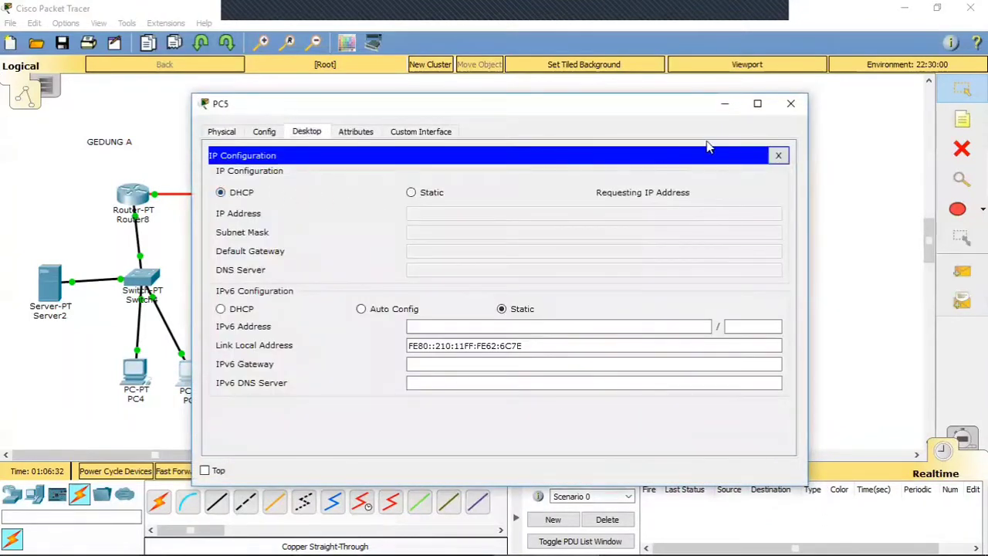
{"action": "left_click", "coordinate": [789, 104]}
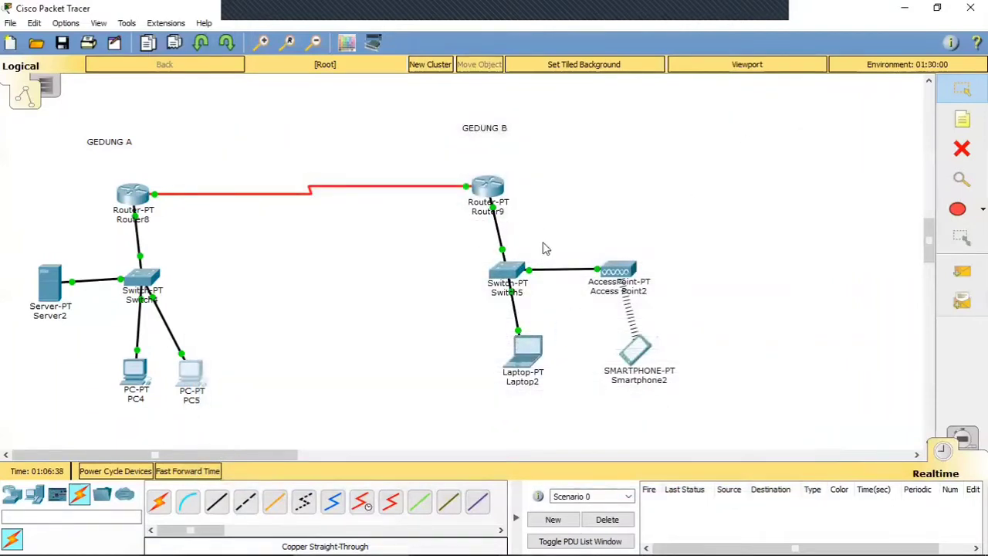
Open Laptop2's IP configuration and set the static IP address 1.1.1.2 with subnet mask 255.0.0.0.
{"action": "left_click", "coordinate": [530, 360]}
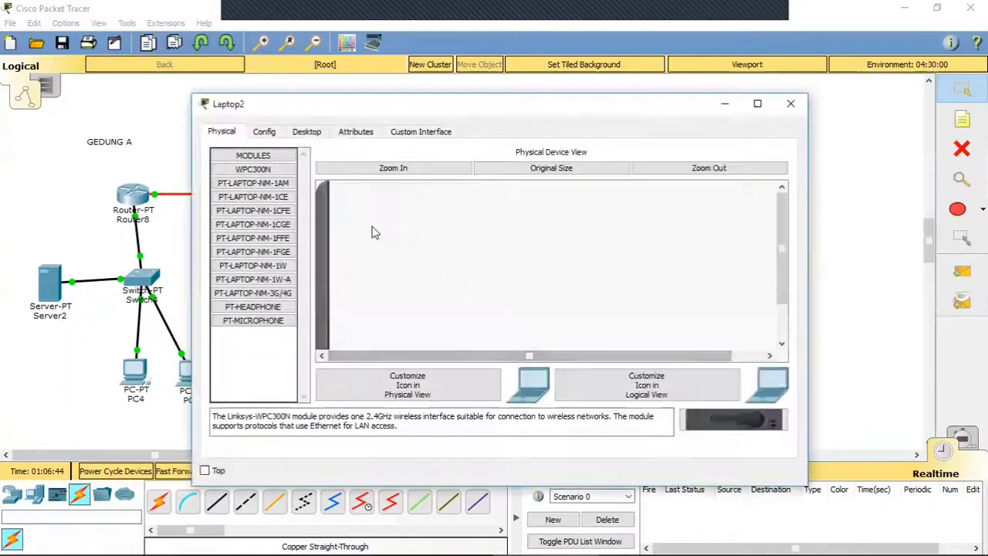
{"action": "left_click", "coordinate": [307, 132]}
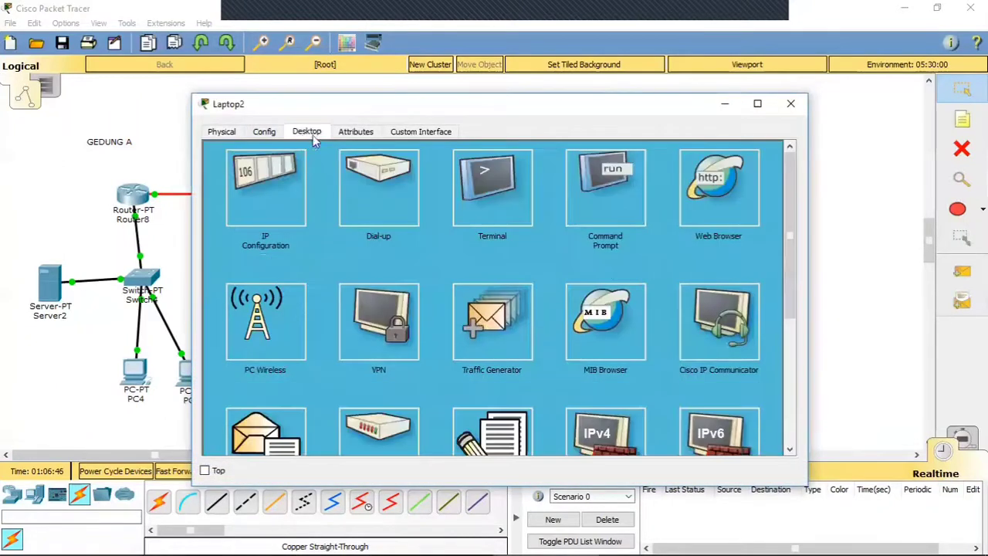
{"action": "left_click", "coordinate": [251, 199]}
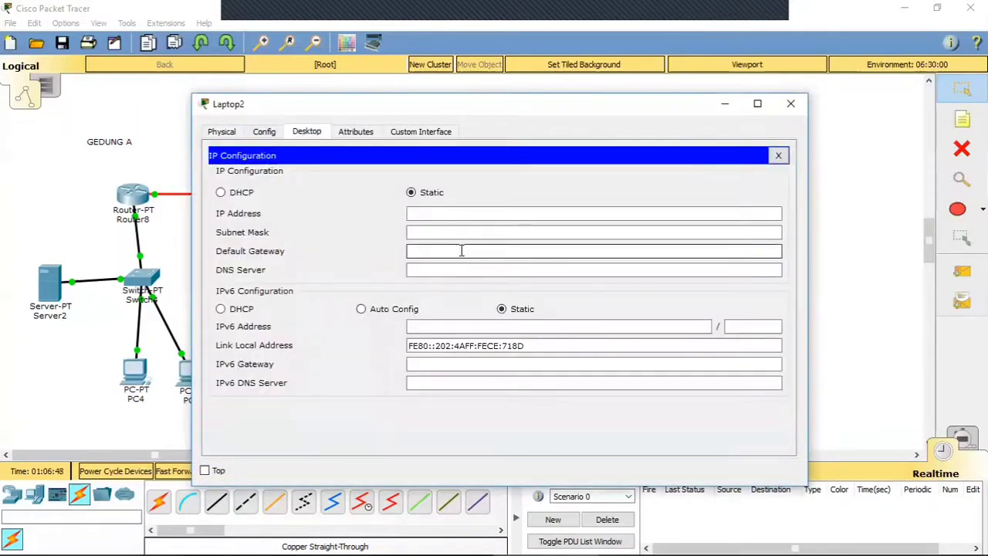
{"action": "left_click", "coordinate": [454, 213]}
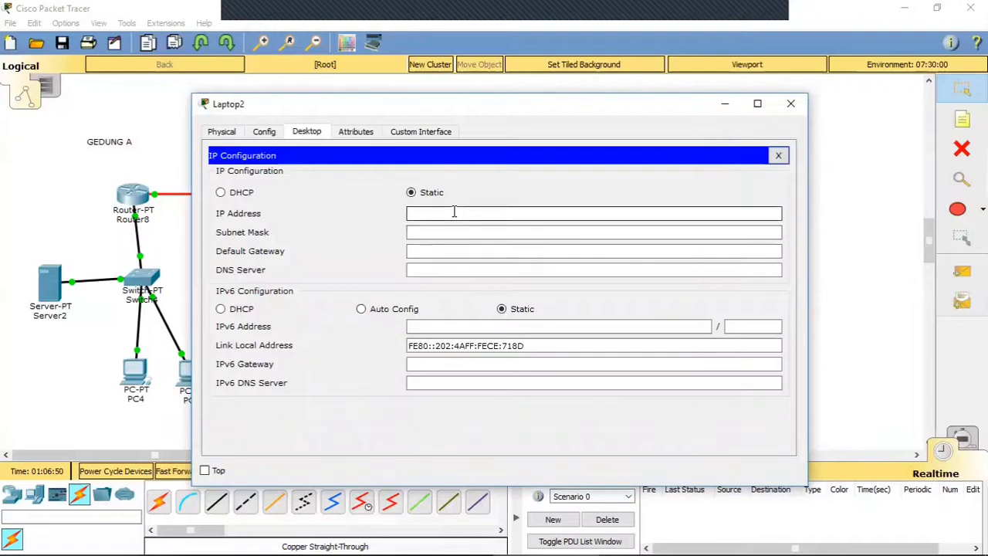
{"action": "type", "text": "1.1.1.2"}
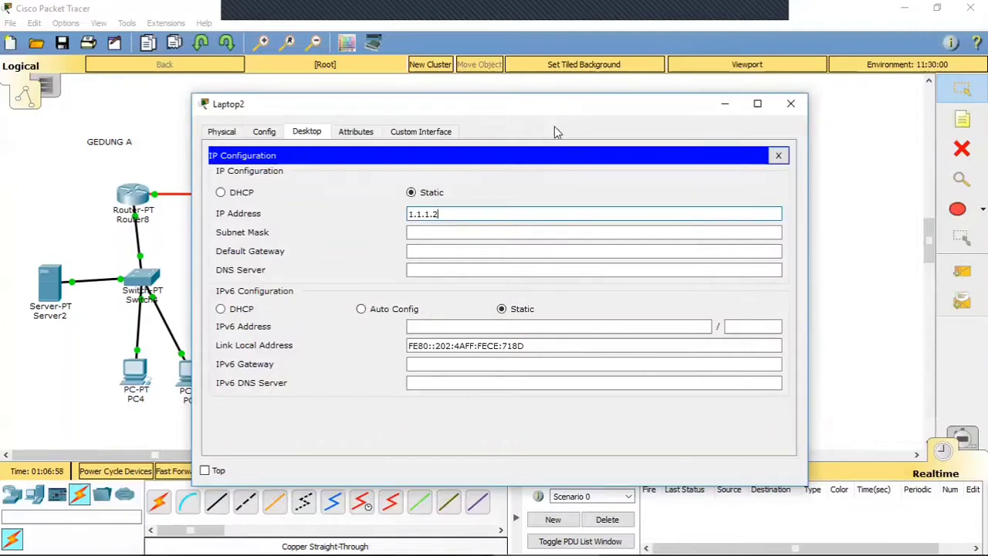
{"action": "left_click", "coordinate": [500, 232]}
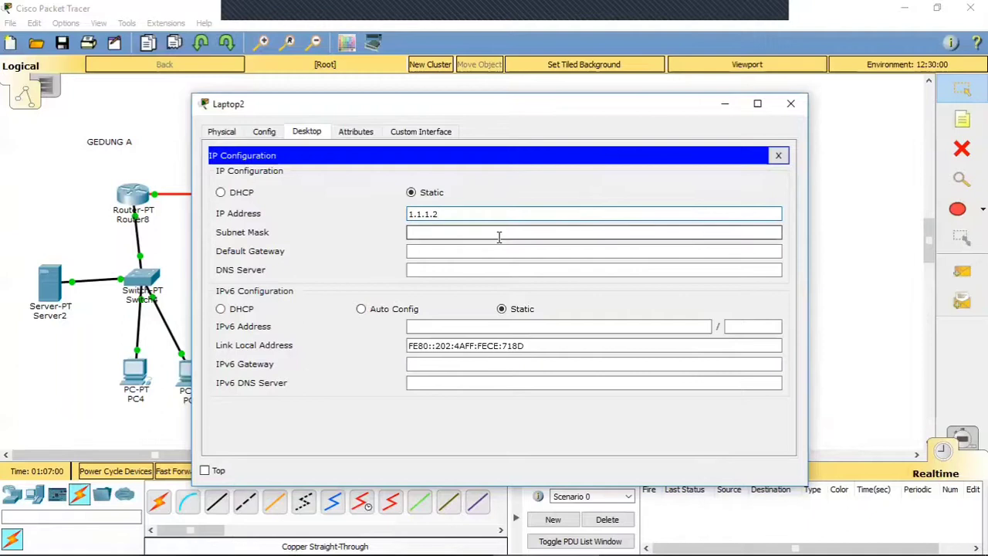
{"action": "left_click", "coordinate": [499, 233]}
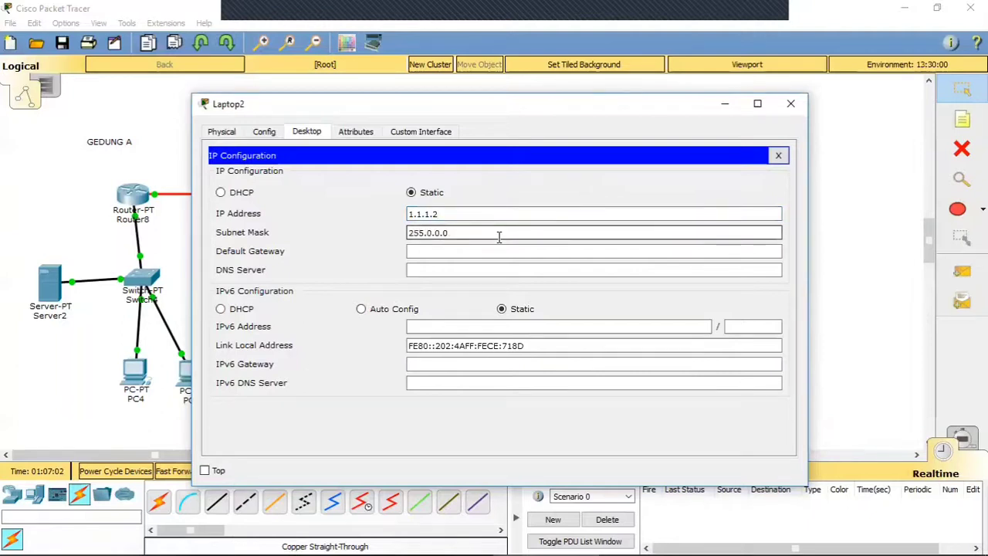
Set Laptop2's default gateway to 192.168.1.1 and DNS server to 192.168.1.2, and close its window.
{"action": "left_click", "coordinate": [499, 252]}
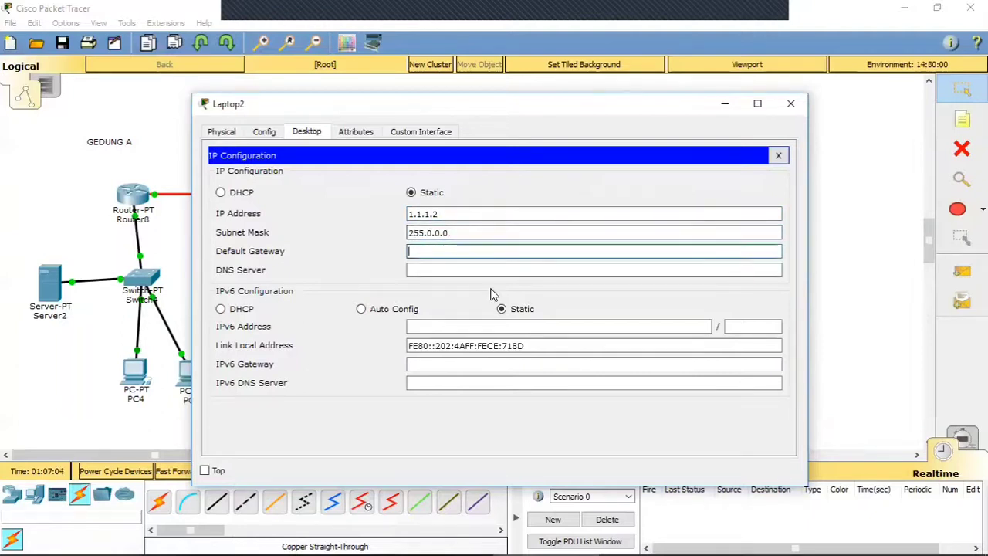
{"action": "type", "text": "192.168.1.1"}
{"action": "left_click_drag", "start_coordinate": [533, 114], "coordinate": [600, 108]}
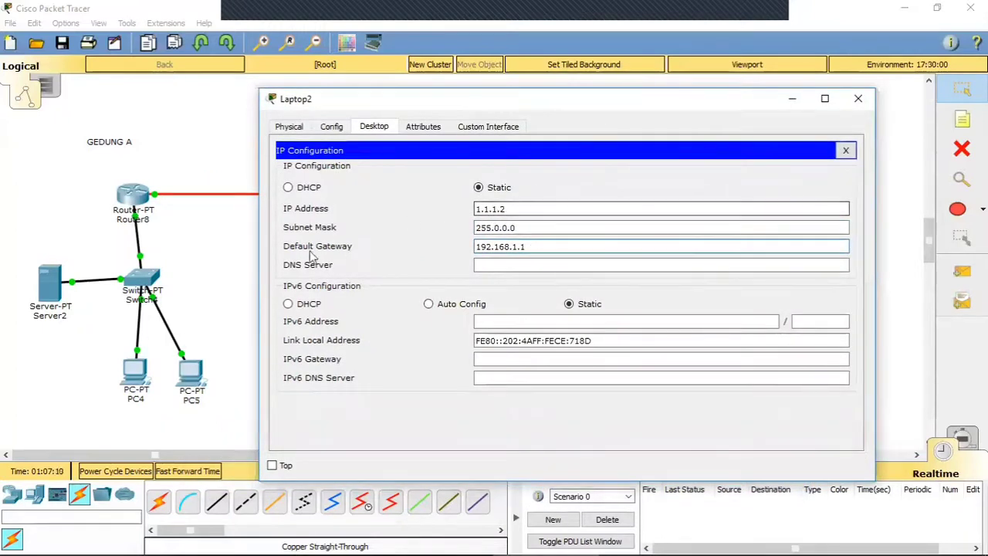
{"action": "left_click", "coordinate": [535, 265]}
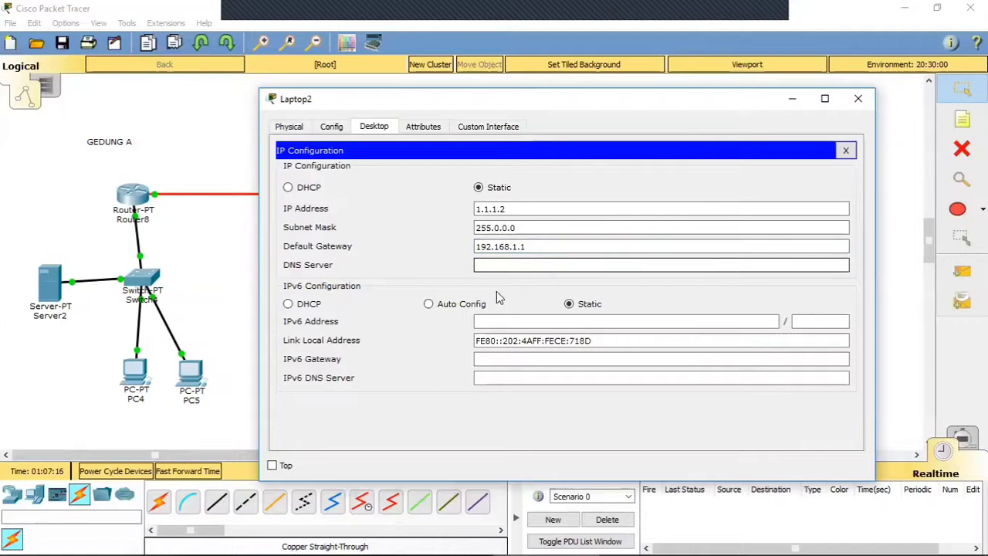
{"action": "type", "text": "192.168.1.1"}
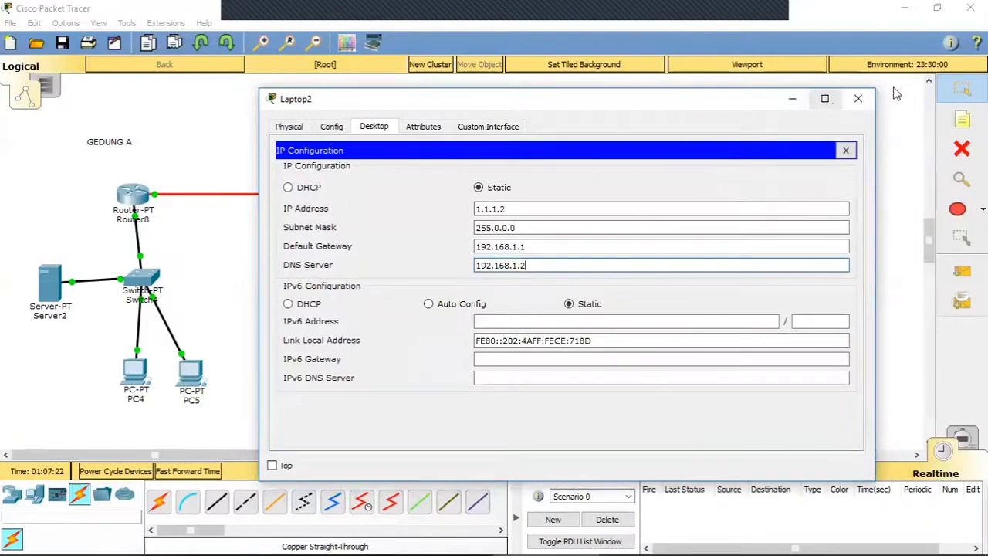
{"action": "left_click", "coordinate": [860, 100]}
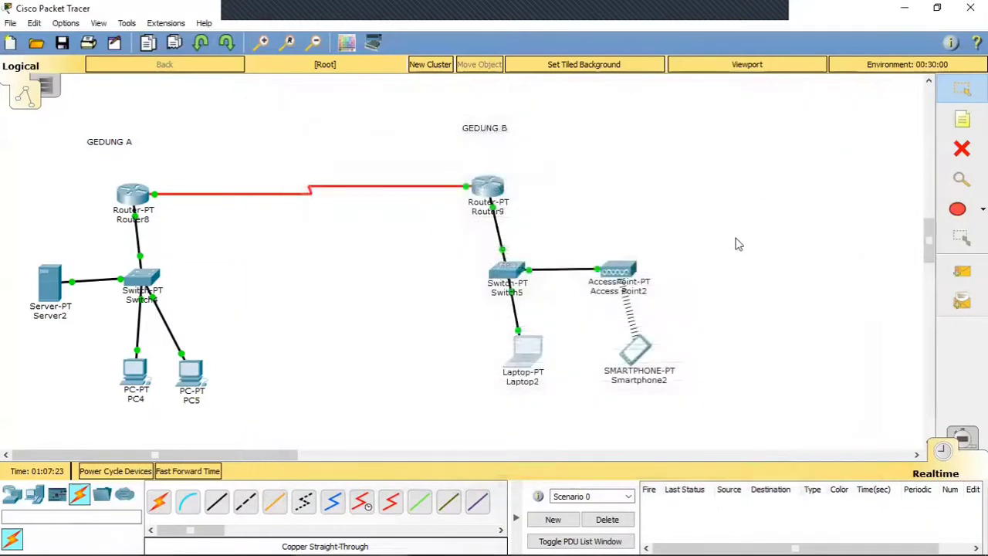
Open Smartphone2's IP configuration and set the static IP address 1.1.1.3 with subnet mask 255.0.0.0.
{"action": "left_click", "coordinate": [638, 354]}
{"action": "left_click", "coordinate": [264, 131]}
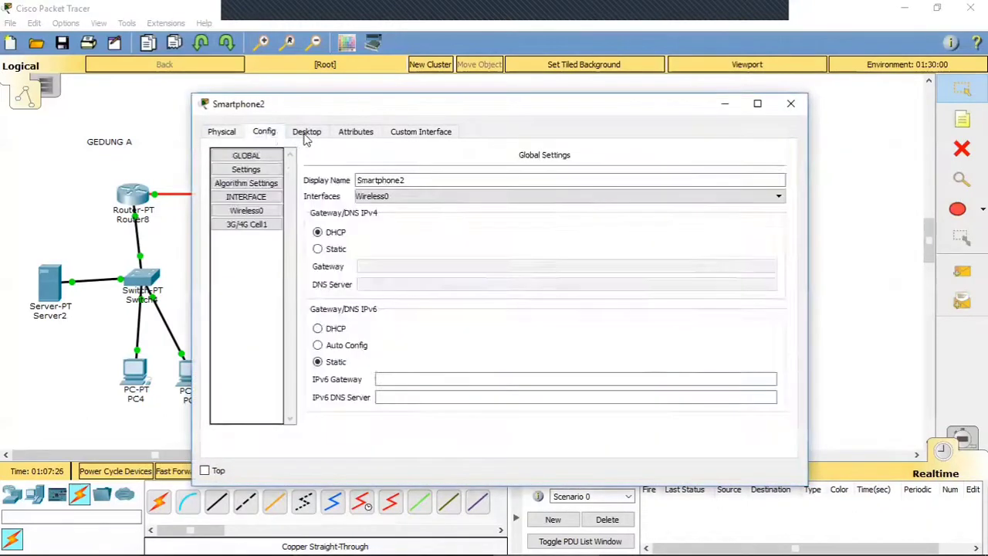
{"action": "left_click", "coordinate": [306, 131]}
{"action": "left_click", "coordinate": [295, 175]}
{"action": "left_click", "coordinate": [429, 214]}
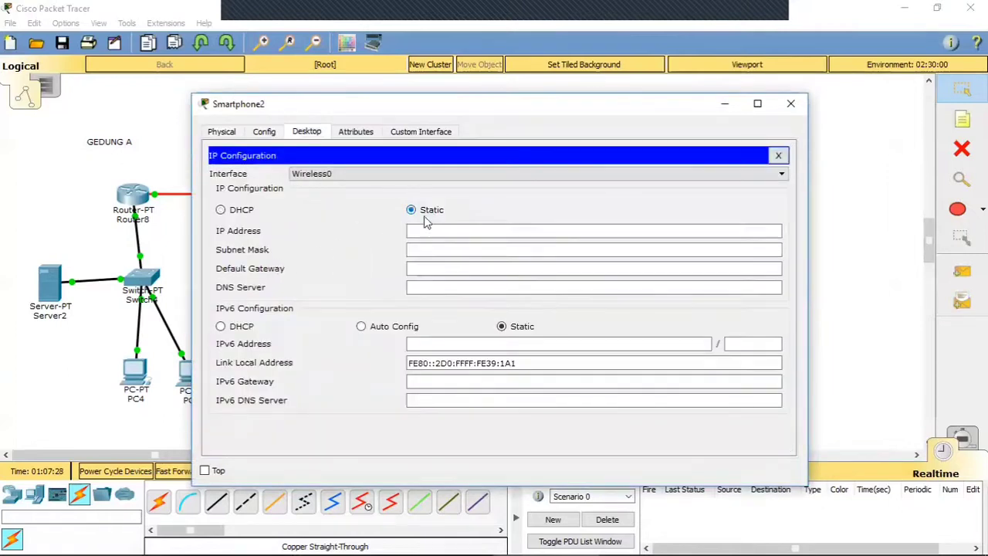
{"action": "left_click", "coordinate": [432, 228]}
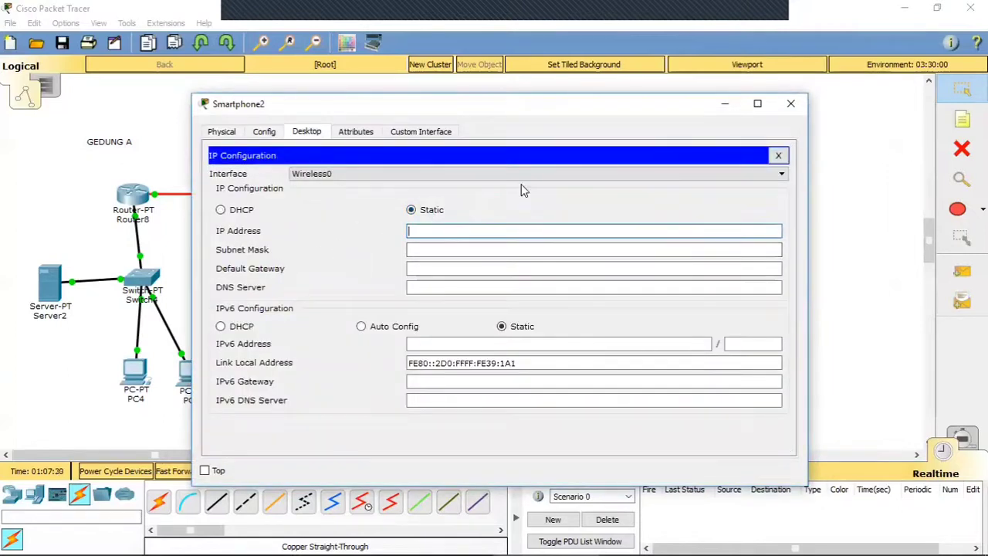
{"action": "type", "text": "1.1.1.4"}
{"action": "key", "text": "BackSpace"}
{"action": "type", "text": "3"}
{"action": "left_click", "coordinate": [501, 250]}
Set Smartphone2's default gateway to 192.168.1.1 and DNS server to 192.168.1.2, and close its window.
{"action": "left_click", "coordinate": [504, 270]}
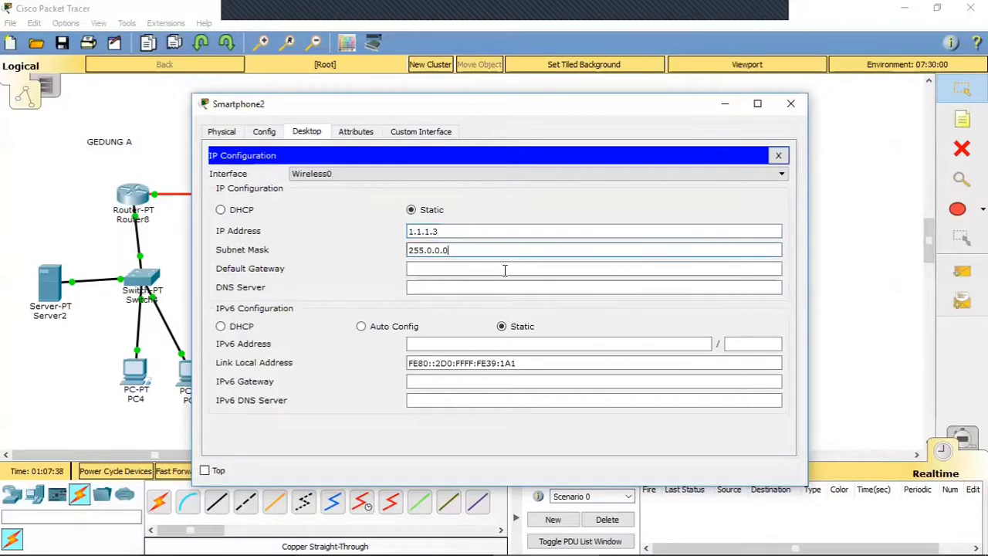
{"action": "type", "text": "192.168.1.2"}
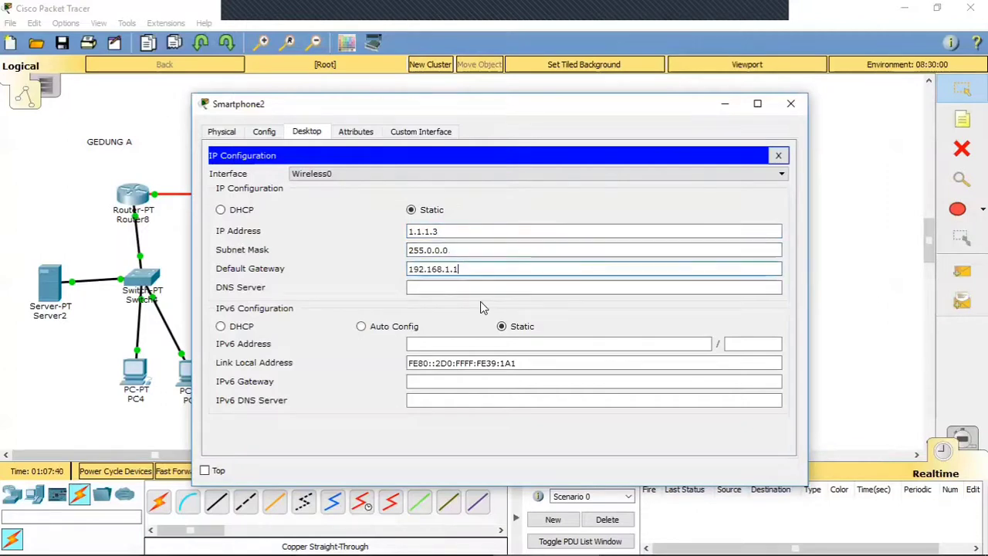
{"action": "left_click", "coordinate": [482, 291]}
{"action": "left_click", "coordinate": [490, 272]}
{"action": "type", "text": "192.168.1.1"}
{"action": "left_click", "coordinate": [483, 290]}
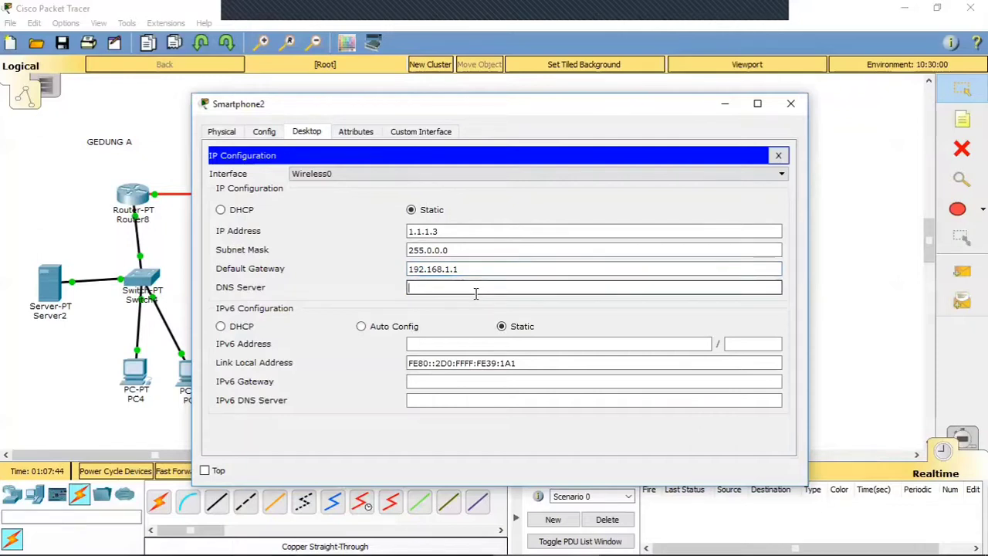
{"action": "type", "text": "192.168.1.1"}
{"action": "type", "text": "2"}
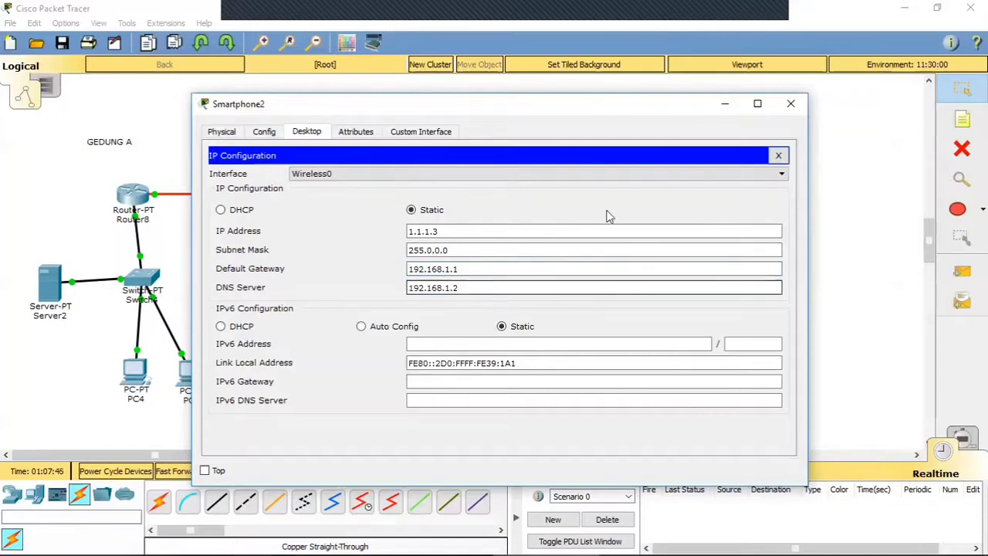
{"action": "left_click", "coordinate": [791, 102]}
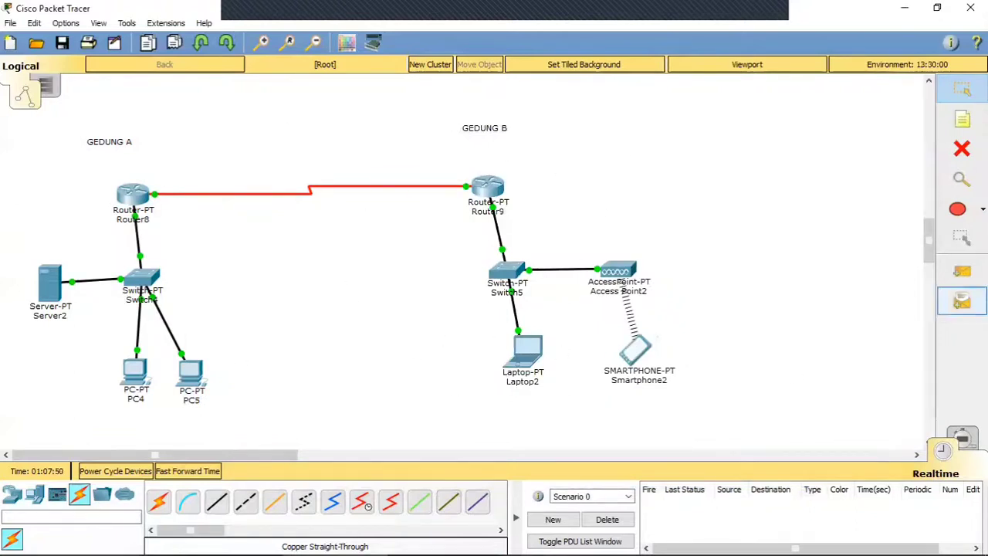
Test connectivity from PC5 to Laptop2 by sending a simple PDU twice, and delete the scenario's PDU results.
{"action": "left_click", "coordinate": [961, 272]}
{"action": "left_click", "coordinate": [191, 377]}
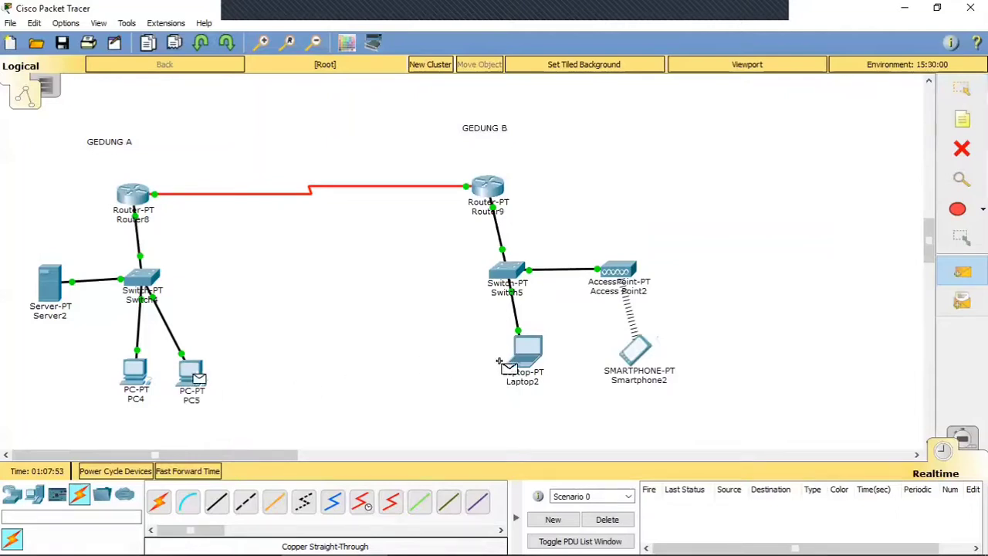
{"action": "left_click", "coordinate": [527, 355]}
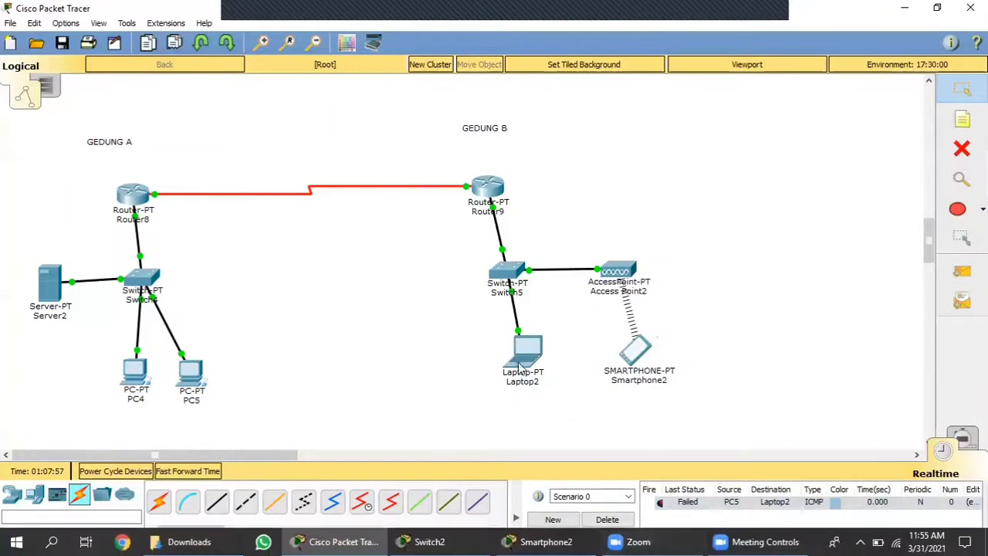
{"action": "left_click", "coordinate": [962, 272]}
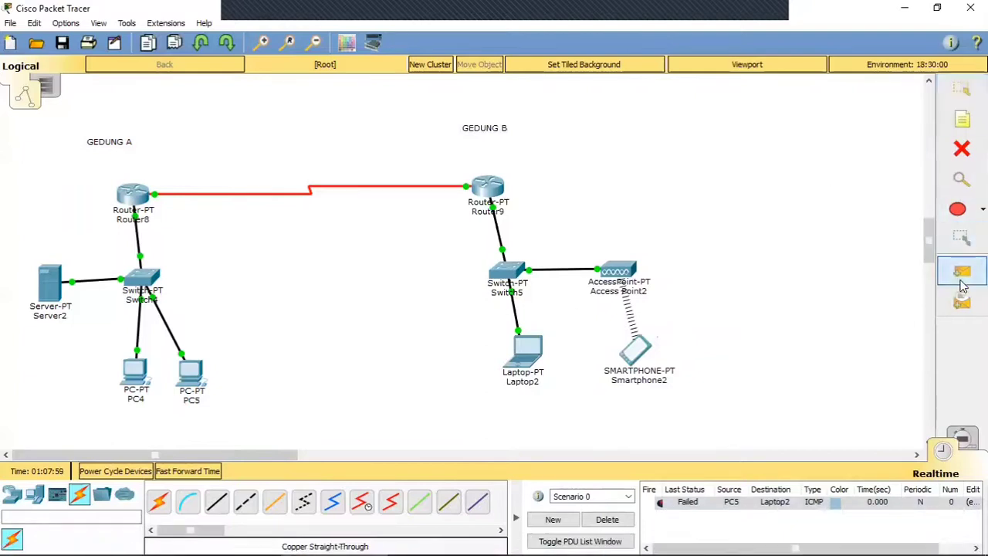
{"action": "left_click", "coordinate": [197, 379]}
{"action": "left_click", "coordinate": [527, 355]}
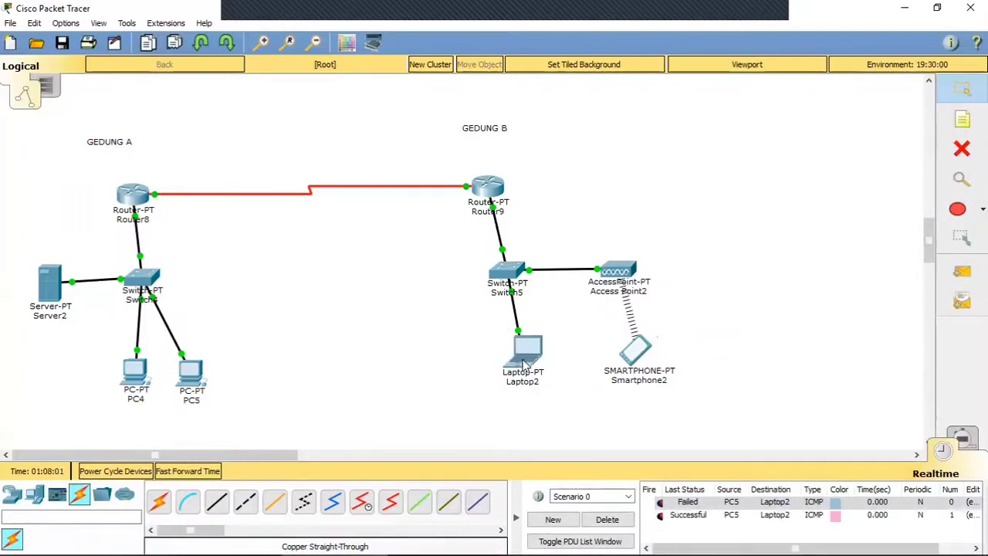
{"action": "left_click", "coordinate": [606, 519]}
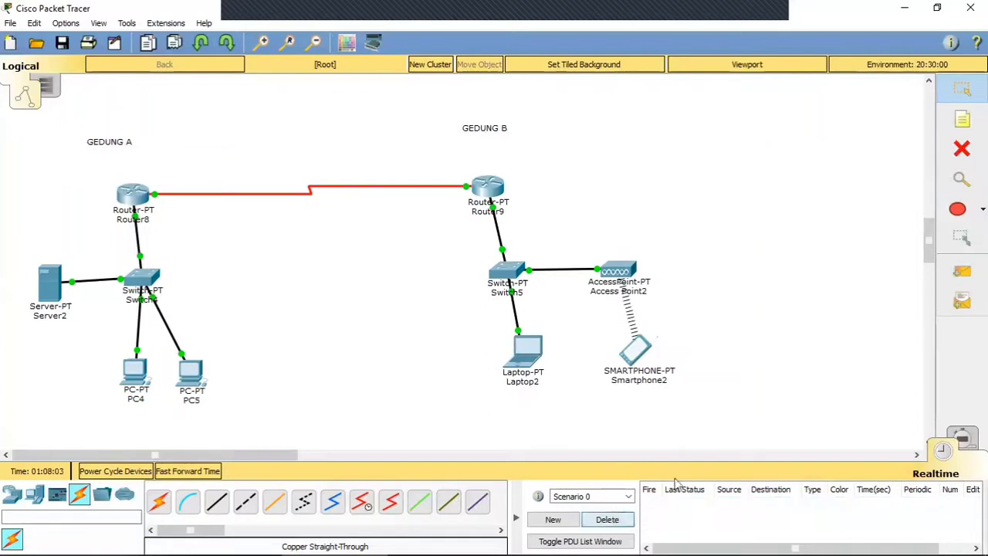
Test connectivity from Smartphone2 to PC4 by sending a simple PDU twice, and delete the scenario's PDU results.
{"action": "left_click", "coordinate": [962, 273]}
{"action": "left_click", "coordinate": [638, 362]}
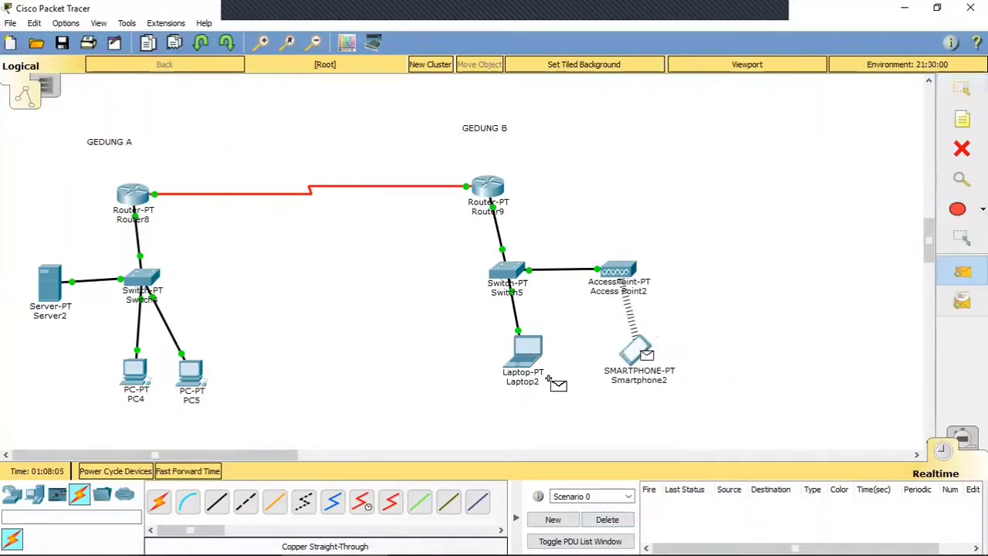
{"action": "left_click", "coordinate": [130, 379]}
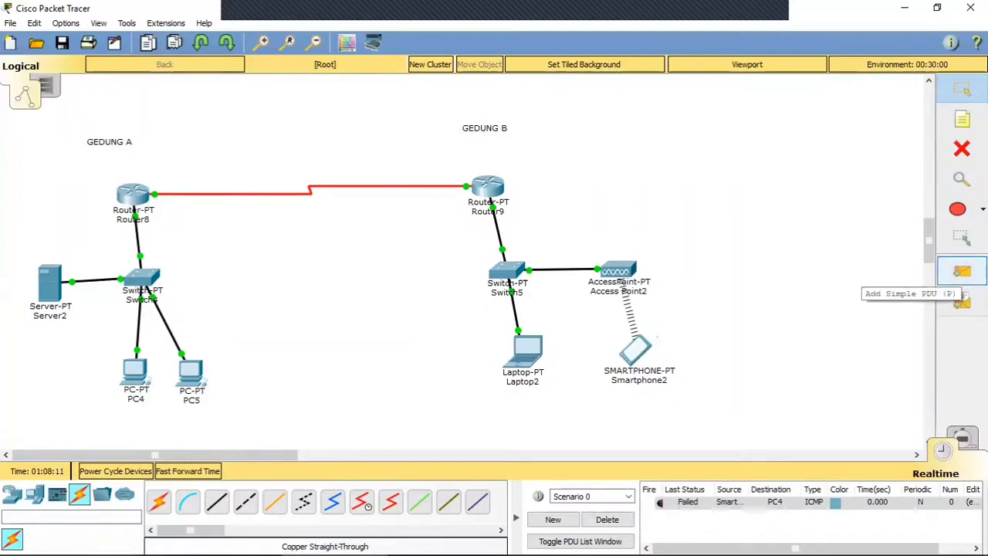
{"action": "left_click", "coordinate": [961, 272]}
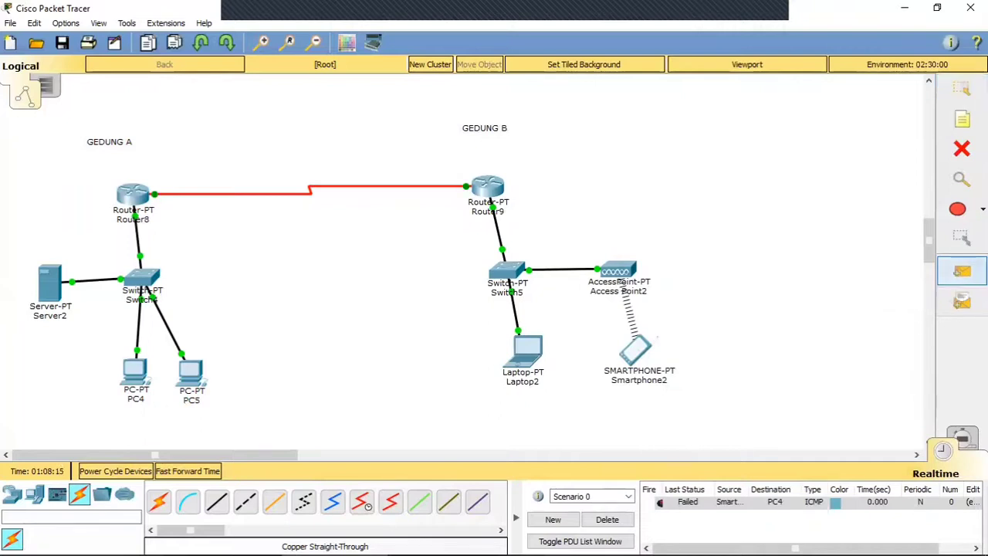
{"action": "left_click", "coordinate": [634, 351]}
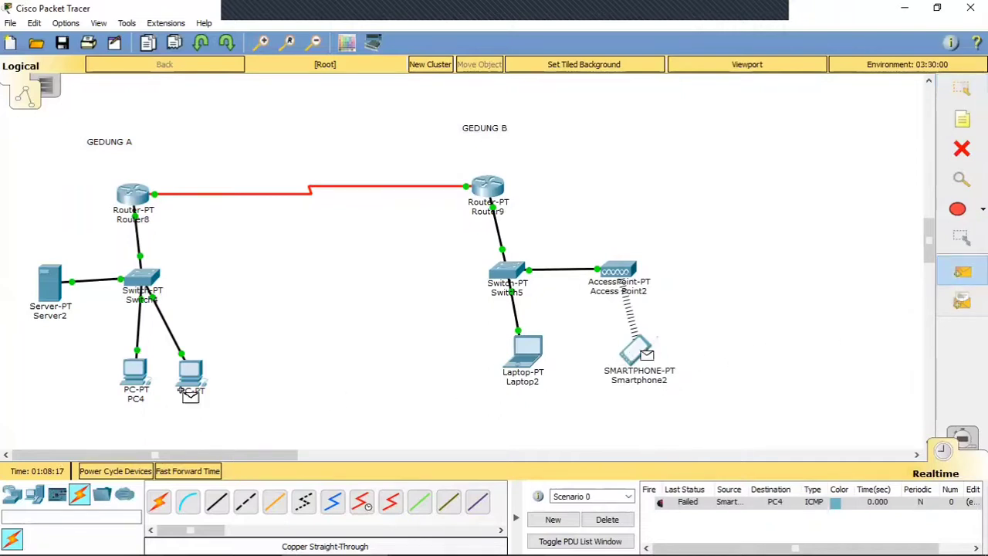
{"action": "left_click", "coordinate": [135, 376]}
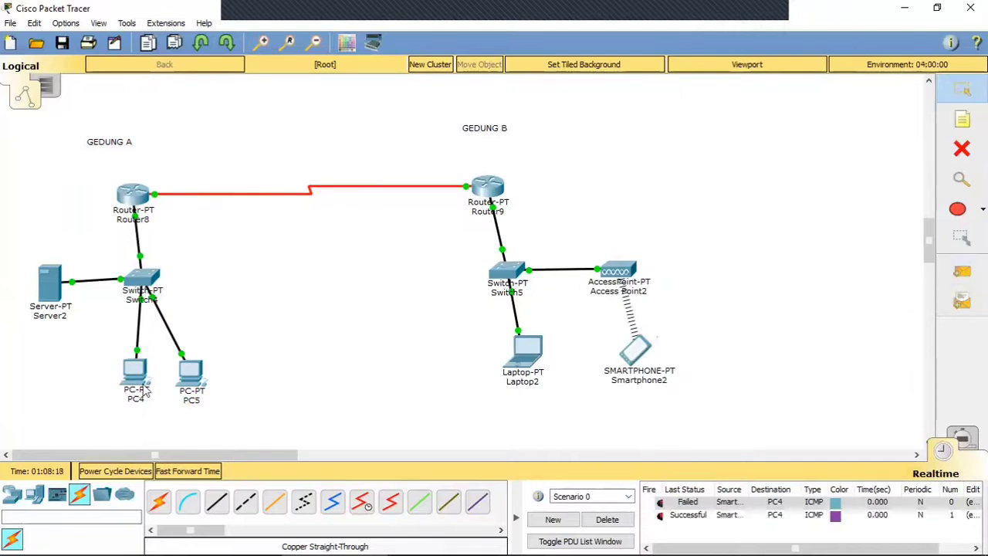
{"action": "left_click", "coordinate": [607, 519]}
Send one simple PDU from Smartphone2 to PC5 and another from PC4 to Smartphone2.
{"action": "left_click", "coordinate": [961, 272]}
{"action": "left_click", "coordinate": [636, 351]}
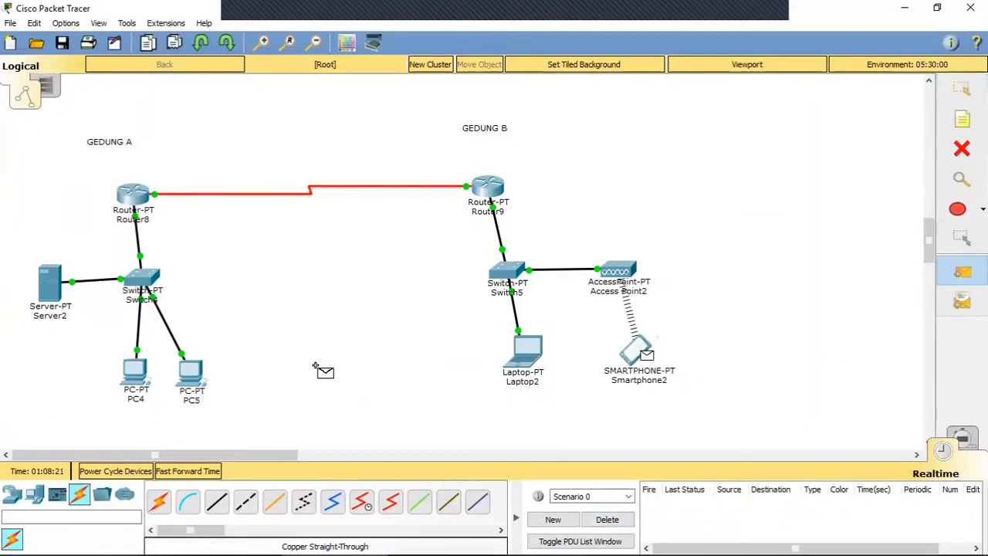
{"action": "left_click", "coordinate": [191, 374]}
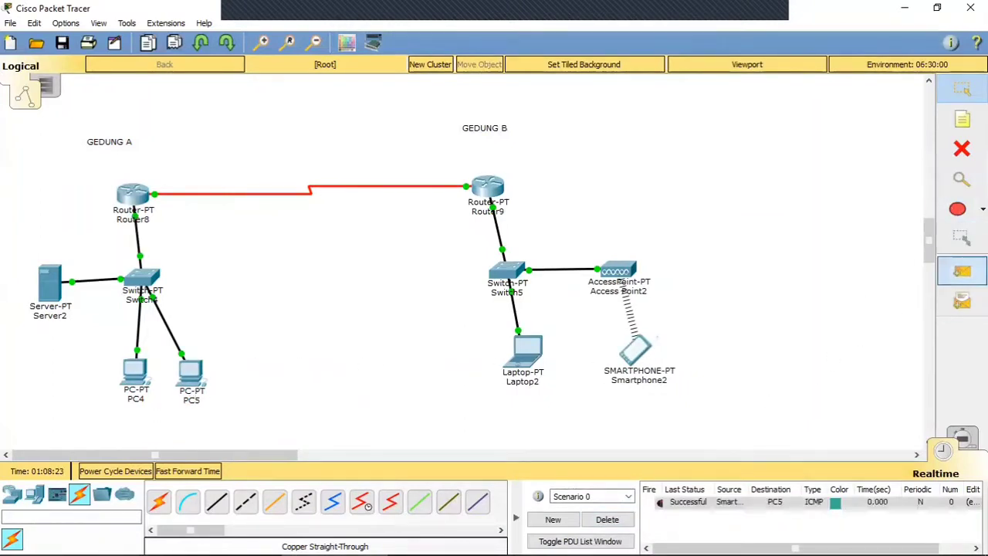
{"action": "left_click", "coordinate": [961, 272]}
{"action": "left_click", "coordinate": [139, 378]}
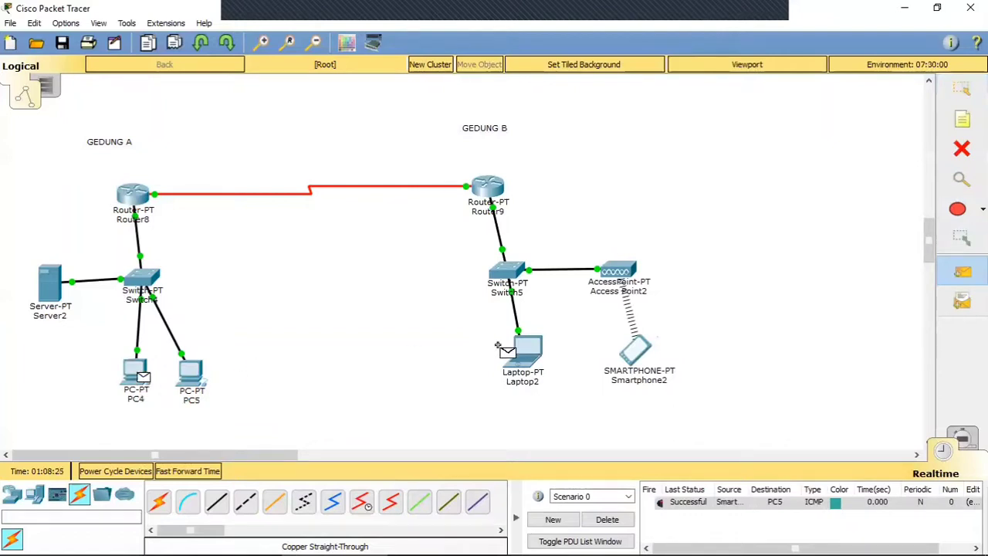
{"action": "left_click", "coordinate": [629, 352]}
Send simple PDUs from Laptop2 to PC5 and from Laptop2 to Smartphone2, and delete the scenario's PDU results.
{"action": "left_click", "coordinate": [961, 272]}
{"action": "left_click", "coordinate": [530, 348]}
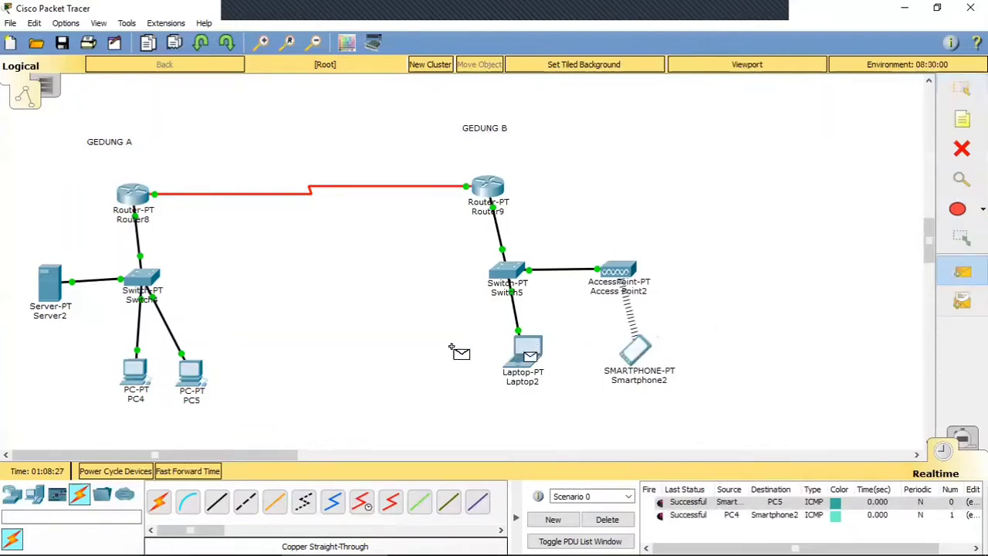
{"action": "left_click", "coordinate": [187, 379]}
{"action": "left_click", "coordinate": [961, 272]}
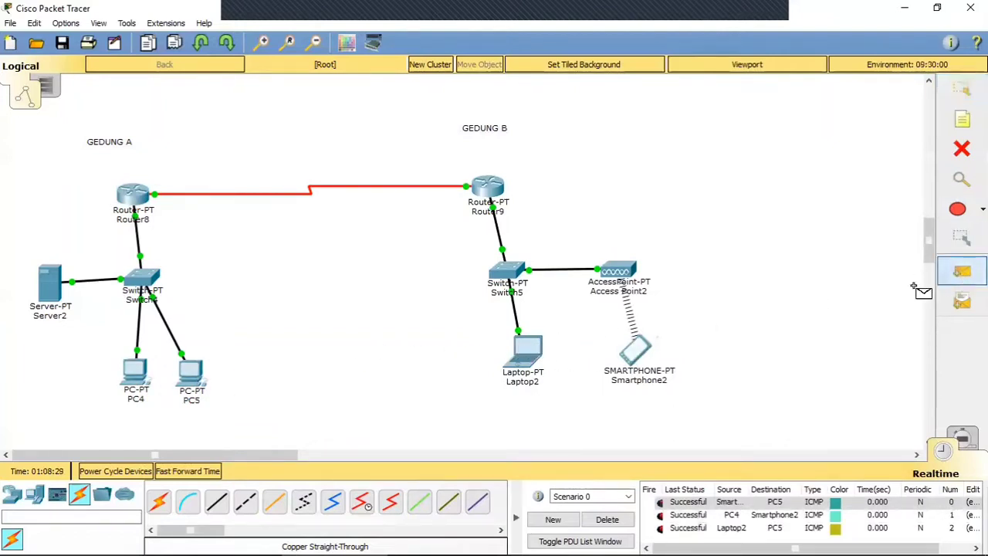
{"action": "left_click", "coordinate": [531, 353]}
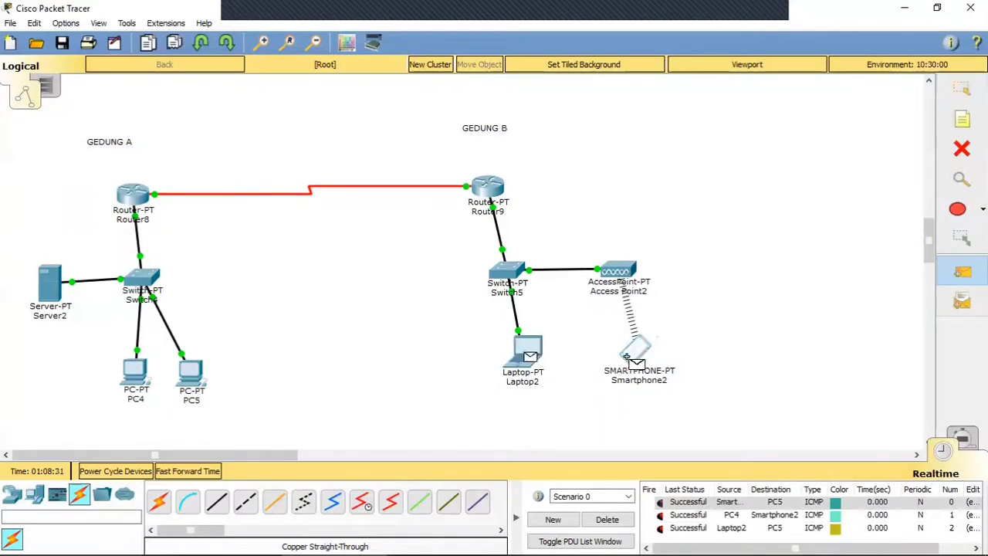
{"action": "left_click", "coordinate": [628, 357]}
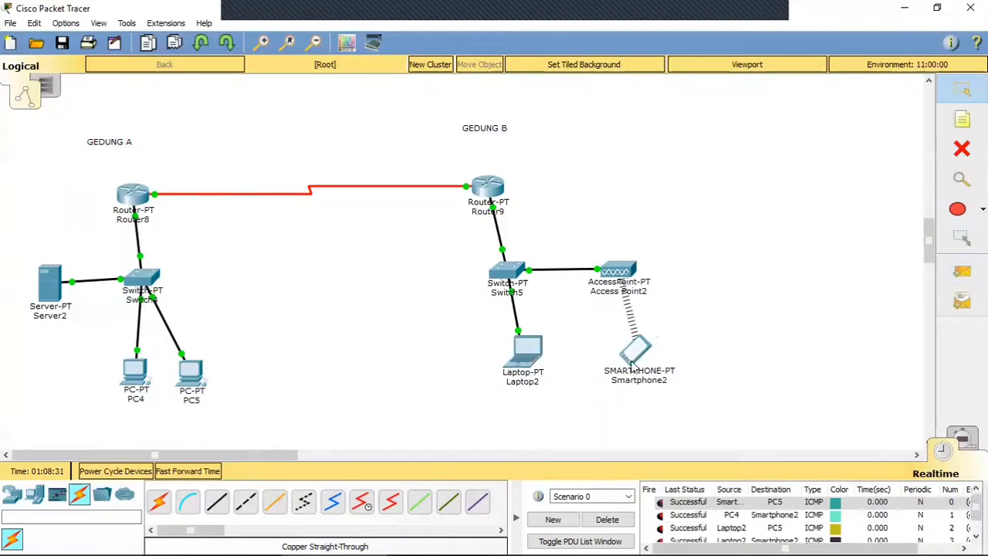
{"action": "left_click", "coordinate": [607, 519]}
Test connectivity within each building with simple PDUs from Smartphone2 to Laptop2 and from PC5 to PC4.
{"action": "left_click", "coordinate": [962, 271]}
{"action": "left_click", "coordinate": [634, 351]}
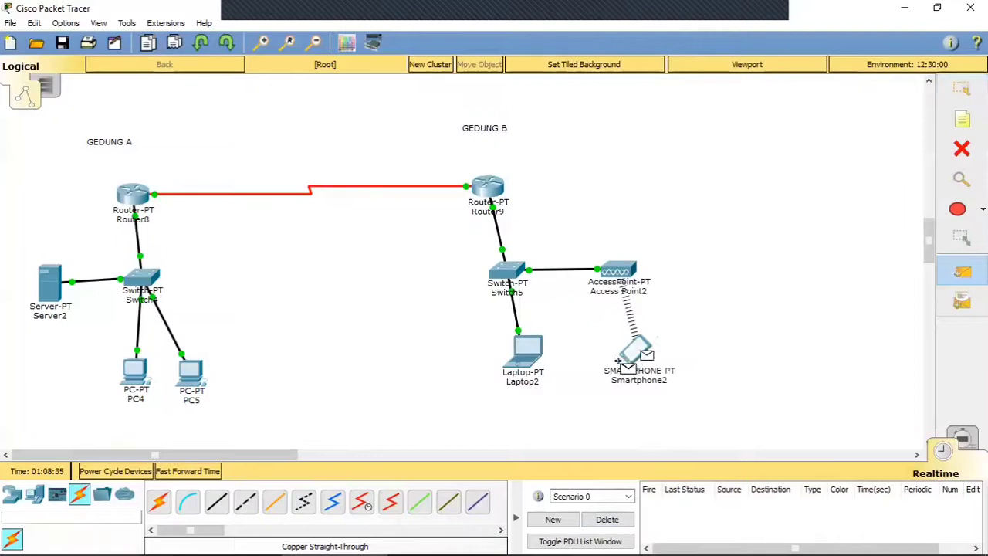
{"action": "left_click", "coordinate": [530, 351]}
{"action": "left_click", "coordinate": [962, 271]}
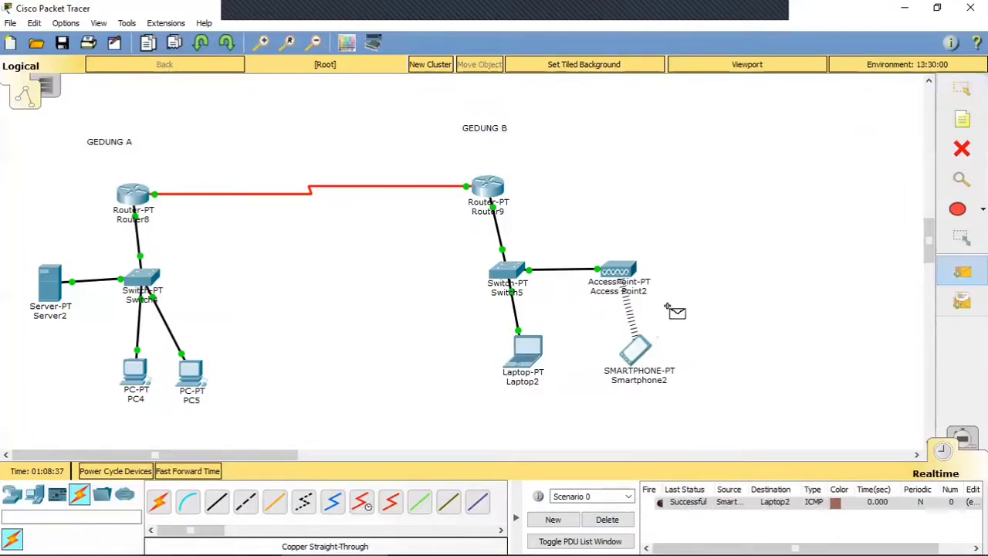
{"action": "left_click", "coordinate": [191, 374]}
{"action": "left_click", "coordinate": [135, 373]}
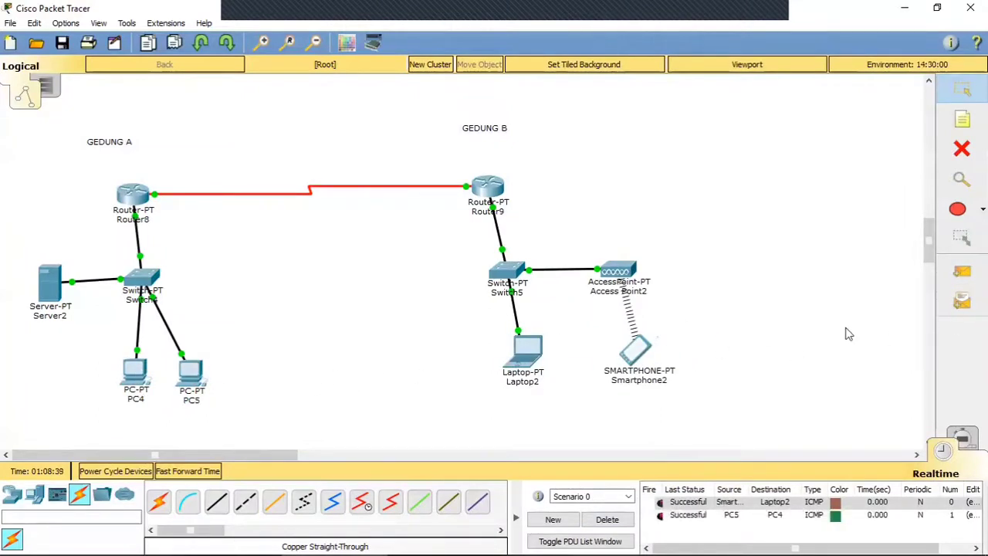